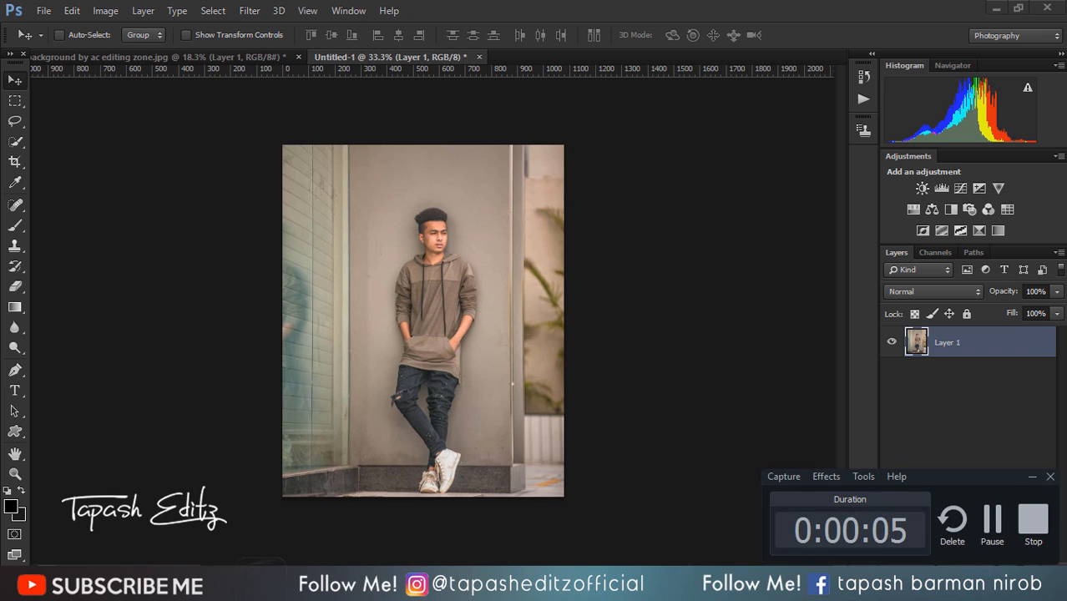
Step: Apply a Shadows/Highlights adjustment to the portrait with shadows at 1% and highlights at 15%
left_click(105, 10)
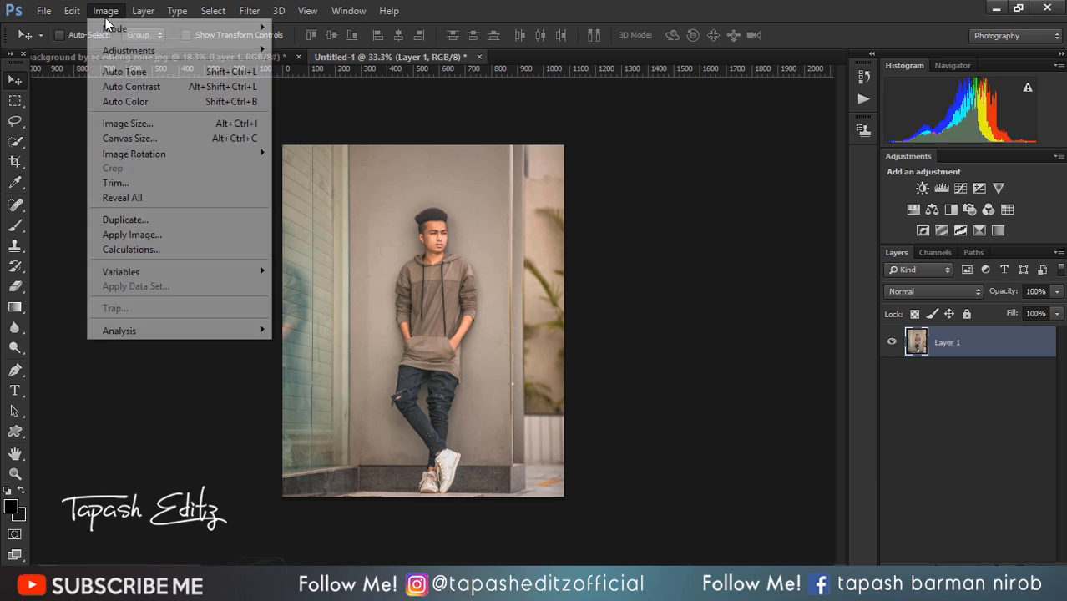
mouse_move(133, 50)
left_click(346, 309)
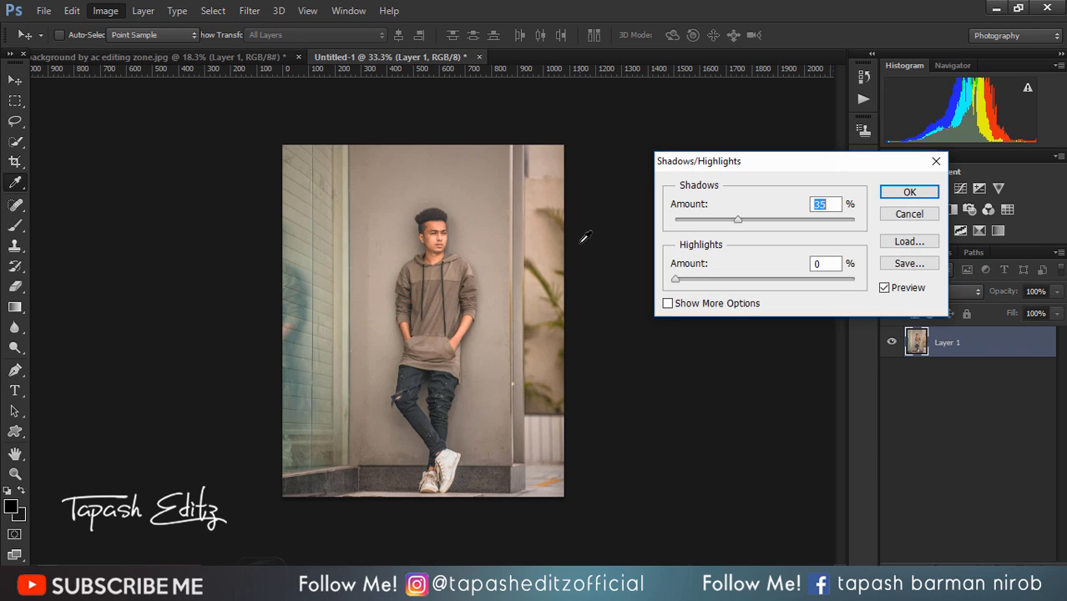
left_click_drag(714, 221, 678, 219)
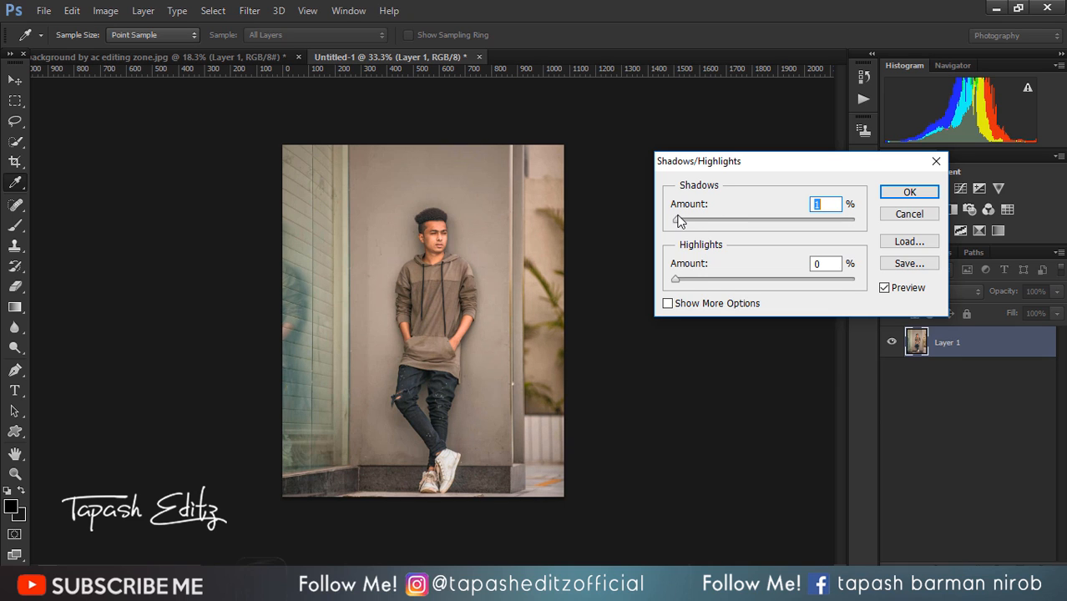
left_click_drag(681, 279, 703, 275)
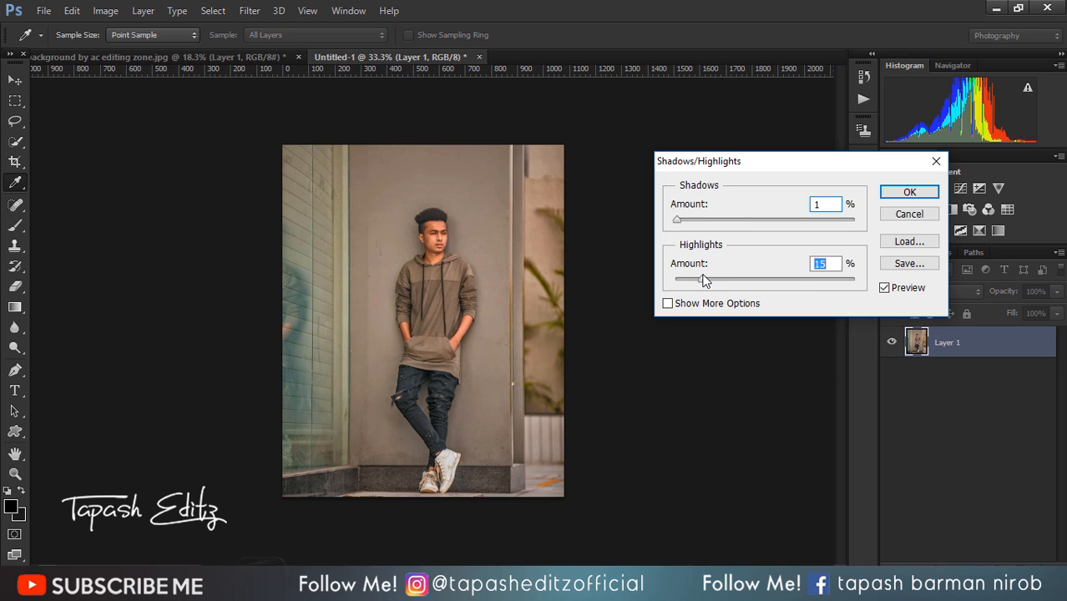
left_click(907, 194)
key("v")
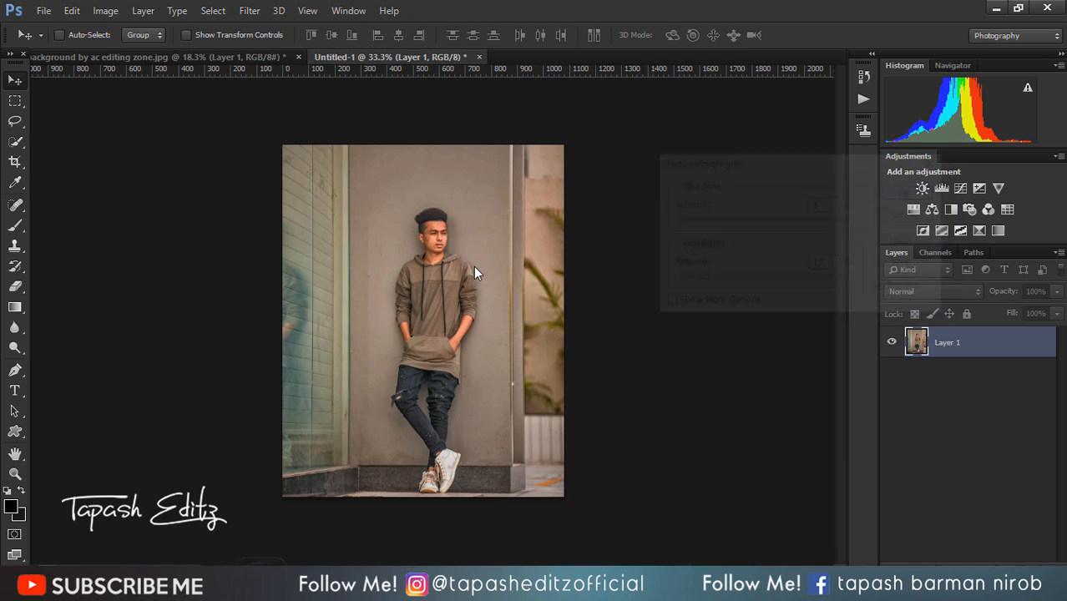
Step: Start a Pen tool path at the man's collar and trace the left-hand shoulder, sleeve and forearm down to the hoodie pocket
scroll(406, 259, "up", 5)
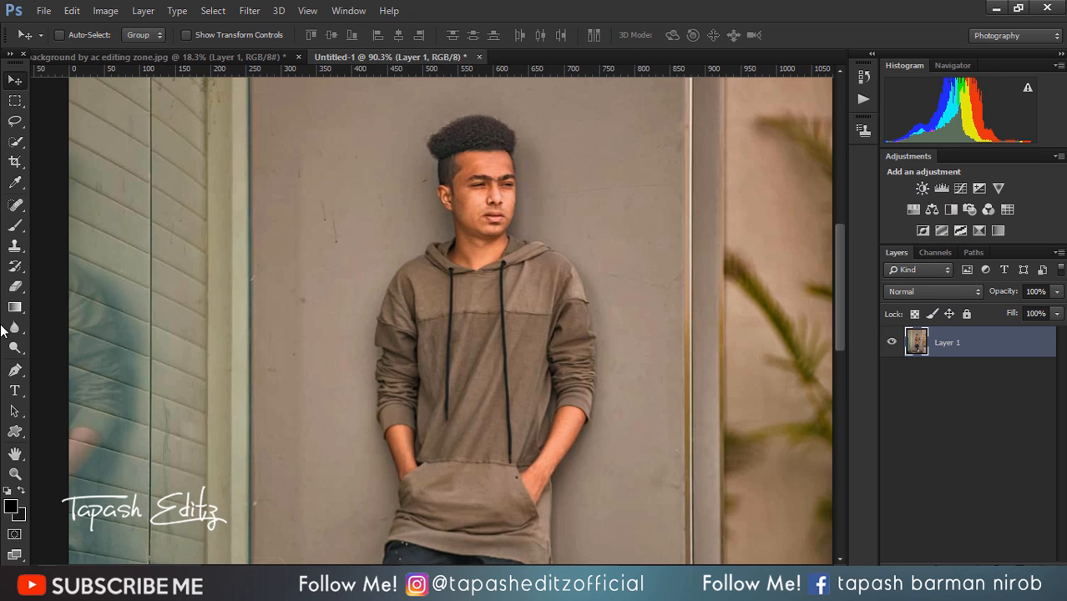
left_click(14, 370)
scroll(447, 238, "up", 2)
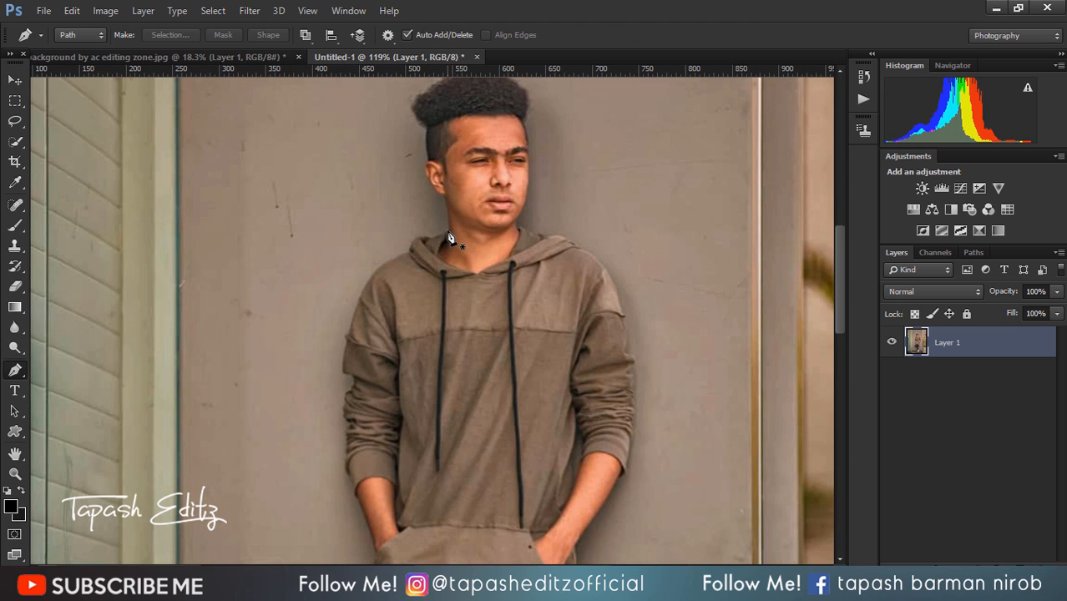
left_click(446, 232)
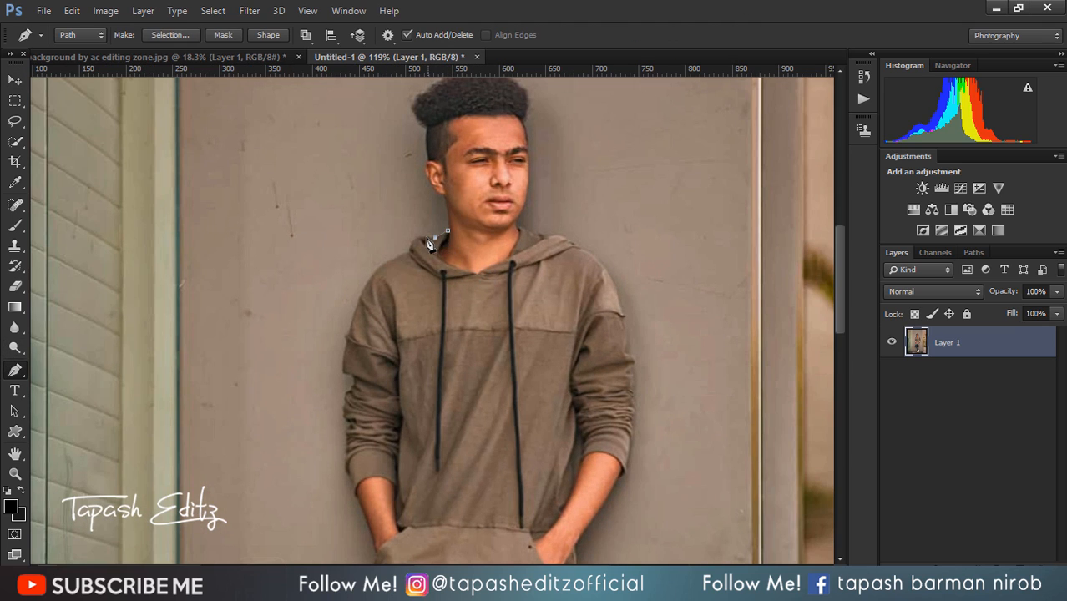
left_click(381, 267)
left_click(356, 317)
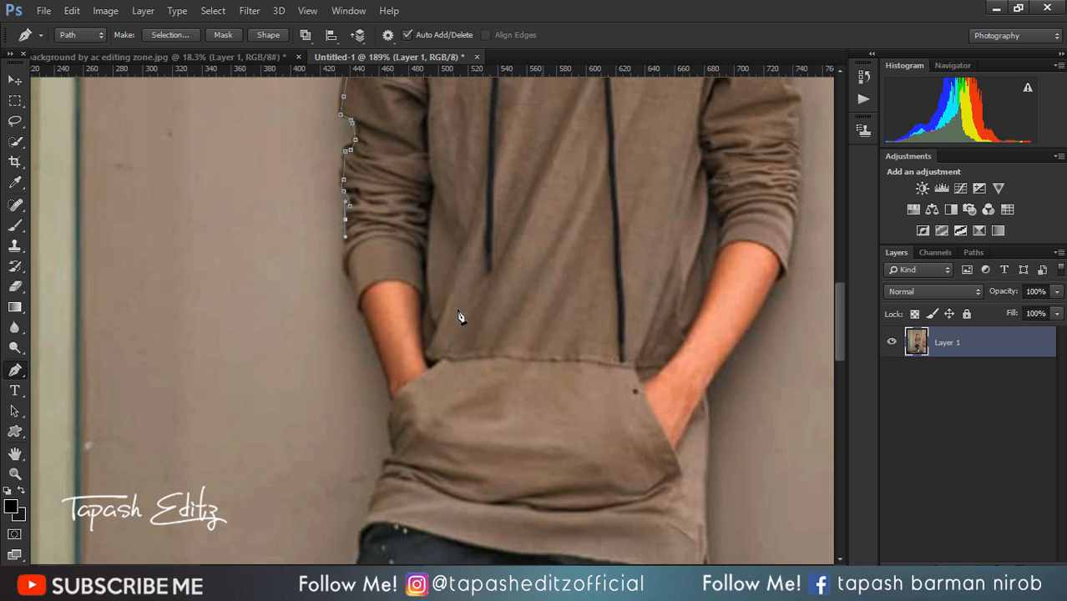
left_click(345, 269)
left_click(358, 307)
left_click(370, 331)
left_click(388, 382)
left_click(391, 409)
Step: Continue the path from the lower hoodie edge along the jeans and ripped knee down to the ankle
left_click_drag(840, 306, 838, 360)
left_click(394, 276)
left_click(382, 291)
left_click(373, 330)
left_click(361, 358)
left_click(359, 403)
left_click(346, 308)
left_click(340, 341)
left_click(337, 348)
left_click(332, 343)
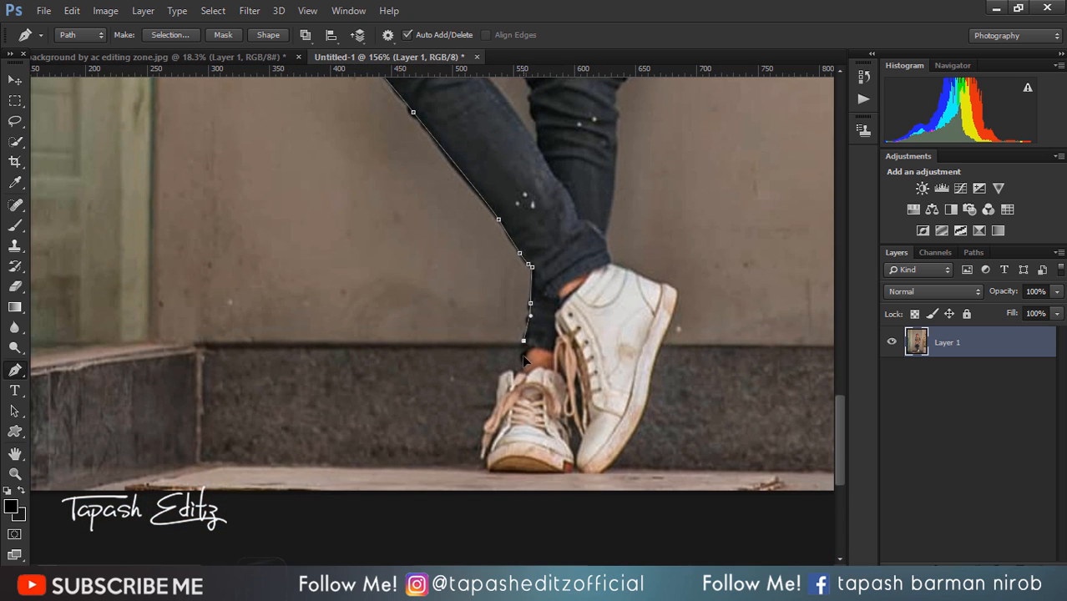
Step: Extend the path from the ankle around the outlines of both white shoes
left_click(524, 348)
left_click(523, 355)
left_click(526, 364)
left_click(522, 370)
left_click(515, 373)
left_click(509, 370)
left_click(503, 373)
left_click(498, 376)
left_click(530, 472)
left_click(564, 472)
left_click(590, 472)
left_click(635, 427)
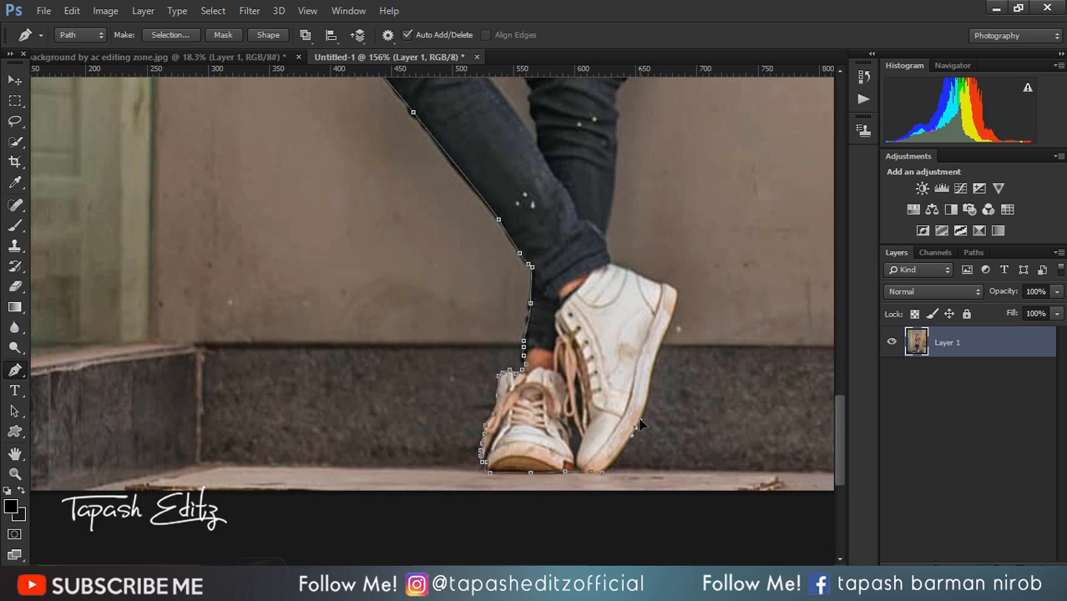
left_click(657, 347)
left_click(668, 284)
left_click(611, 261)
Step: Trace the path up the right-hand edge of the jeans to the hoodie's hem
left_click(607, 239)
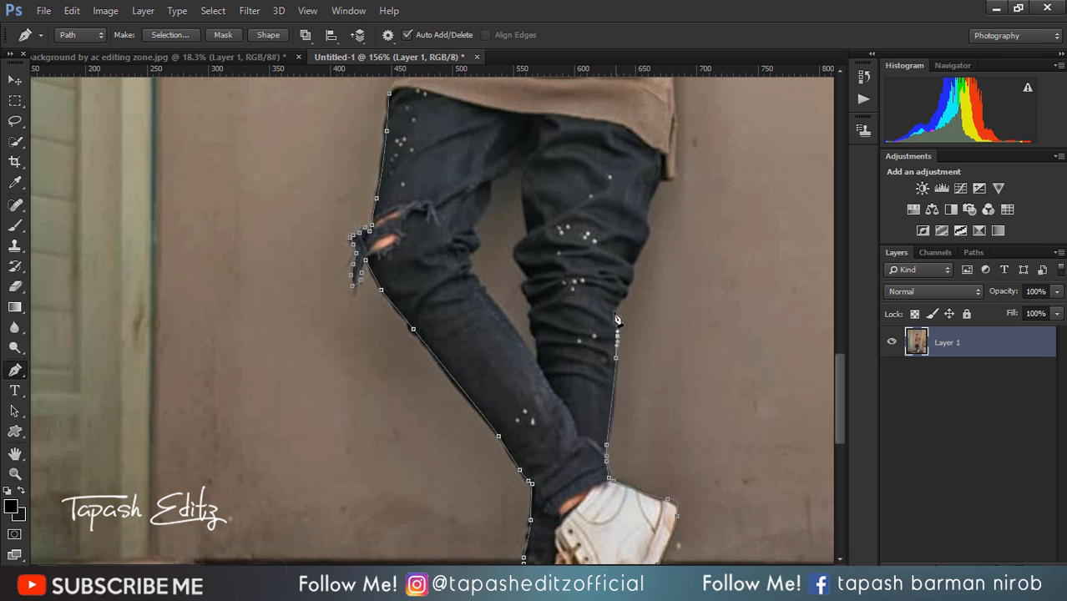
left_click(624, 311)
left_click(651, 224)
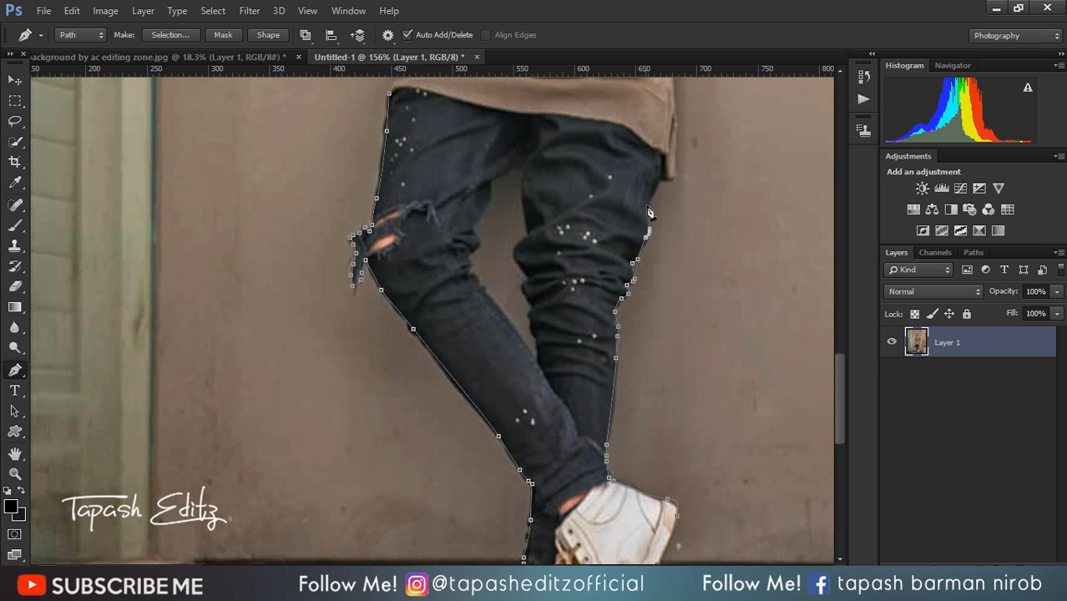
left_click(672, 178)
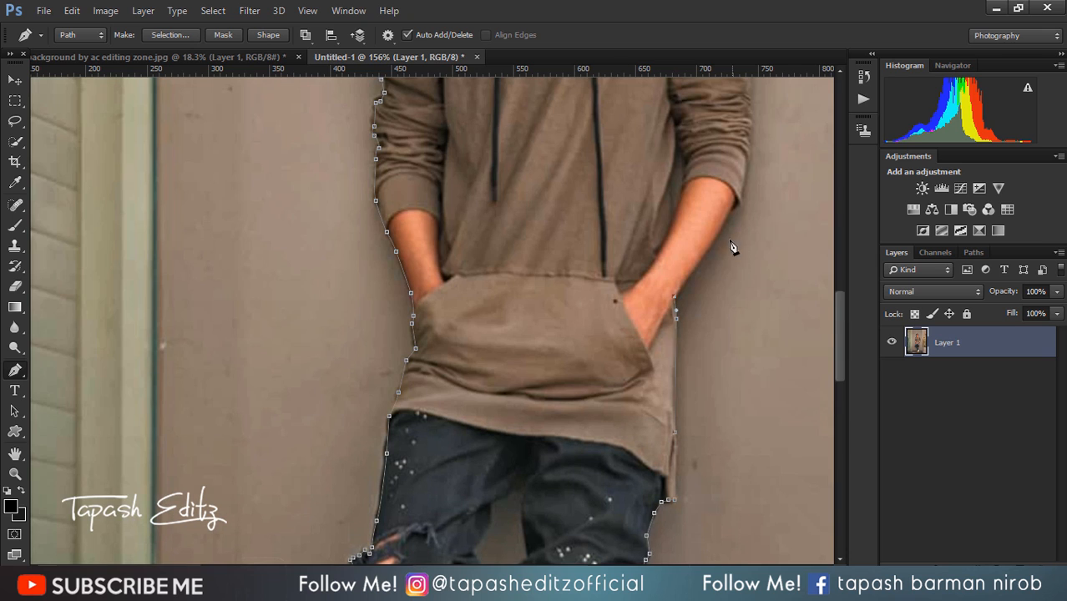
Step: Continue the path up the right-hand side of the hoodie, along the forearm and the folded sleeve
left_click(724, 221)
left_click(736, 207)
scroll(755, 215, "up", 3)
scroll(754, 216, "up", 4)
left_click(741, 470)
left_click(750, 370)
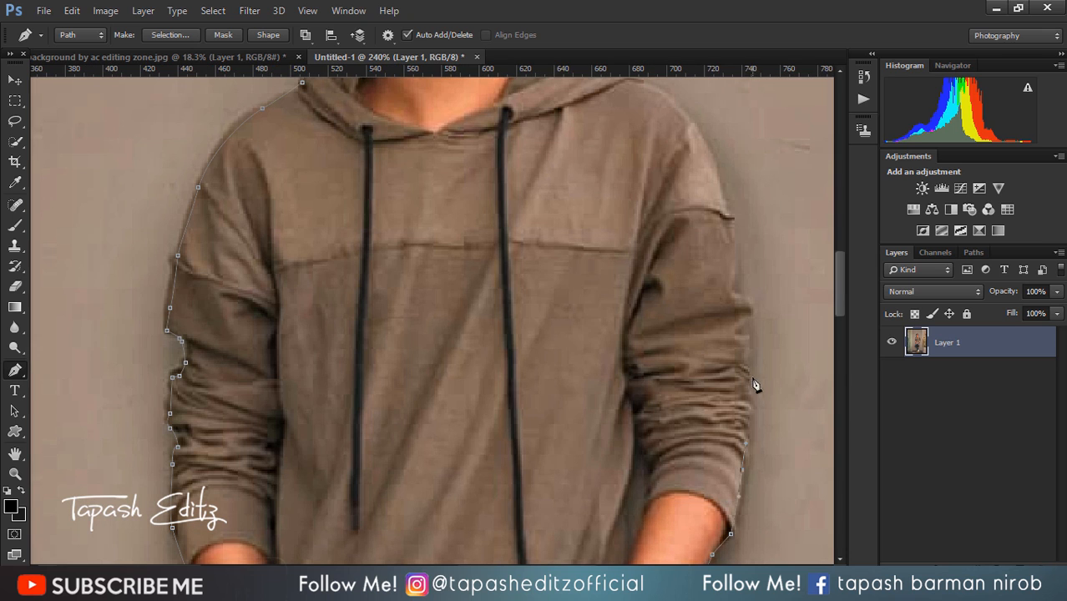
left_click(749, 336)
left_click(758, 302)
Step: Trace the path over the right-hand shoulder and hood to the side of the neck
scroll(684, 167, "up", 7)
left_click(598, 355)
left_click(504, 333)
left_click(452, 313)
left_click(427, 289)
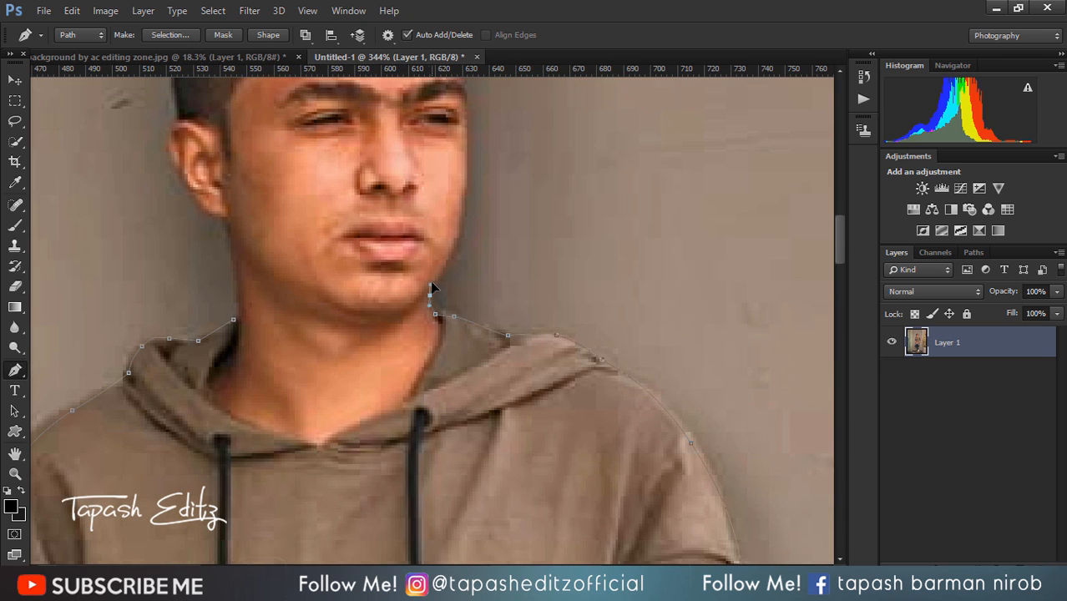
Step: Outline the face, hair and ear, and close the path at the collar
left_click(450, 238)
scroll(464, 226, "up", 3)
scroll(495, 171, "down", 6)
left_click(473, 219)
left_click(473, 187)
left_click(408, 136)
left_click(312, 146)
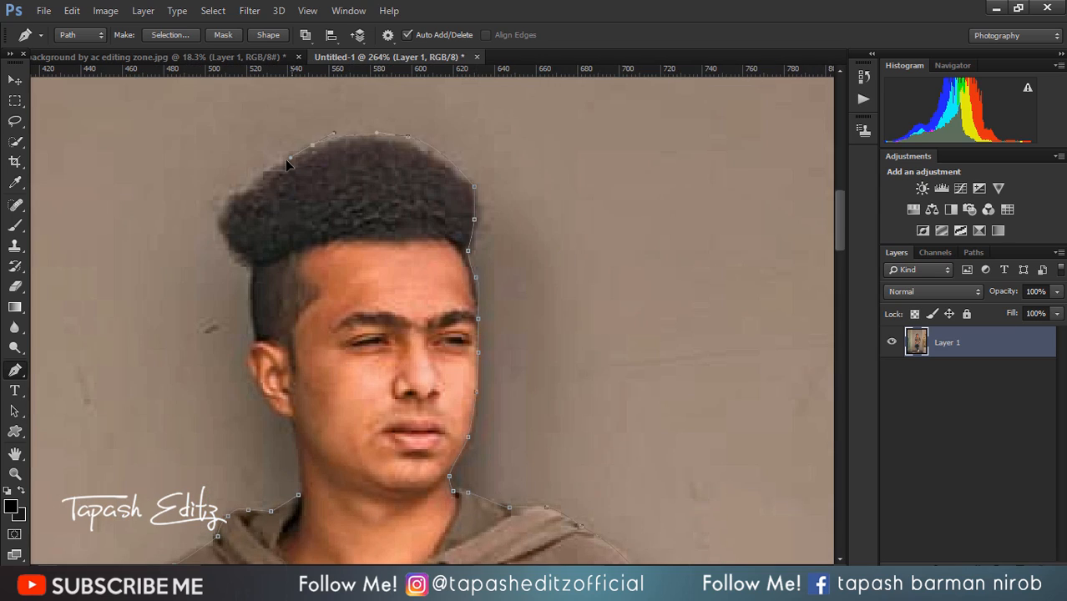
left_click(266, 172)
left_click(219, 213)
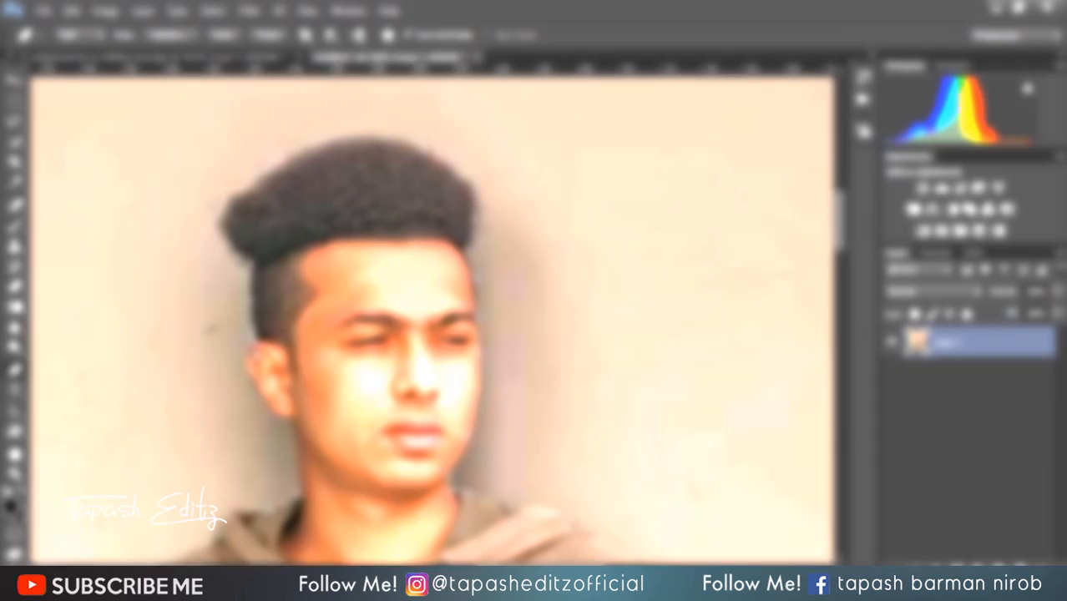
left_click(250, 263)
left_click(254, 340)
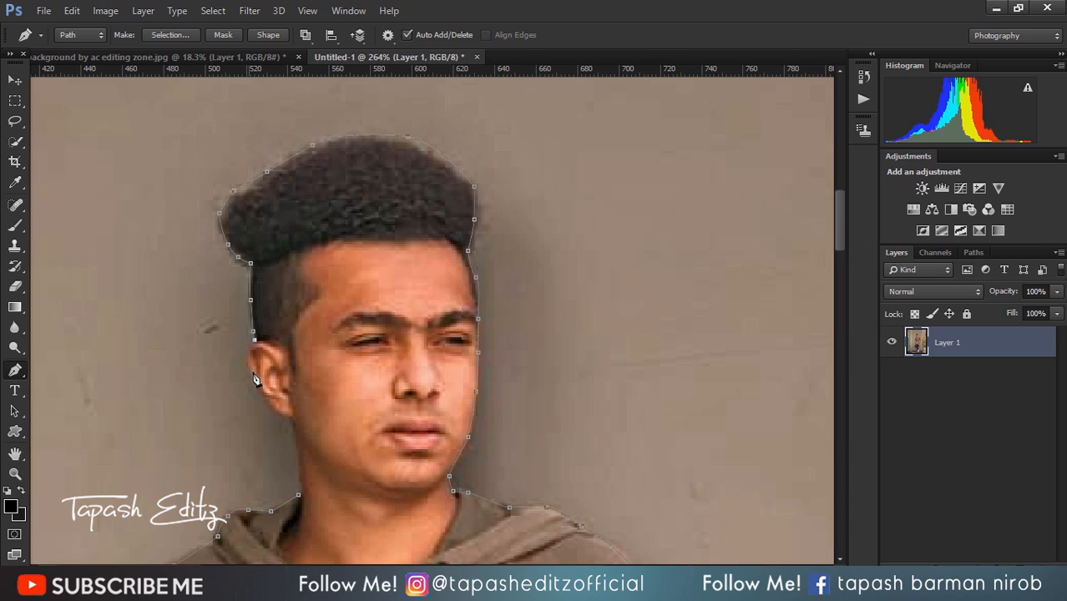
left_click(252, 375)
scroll(334, 488, "down", 10)
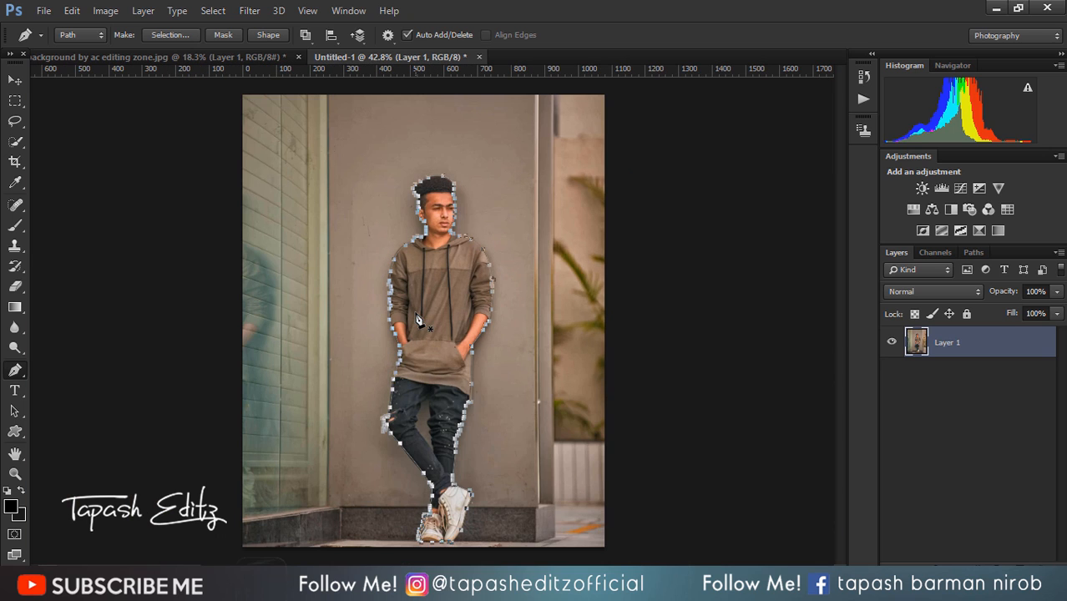
Step: Convert the path to a new selection with a 0.5-pixel feather and add it to Layer 1 as a mask
right_click(417, 320)
left_click(505, 281)
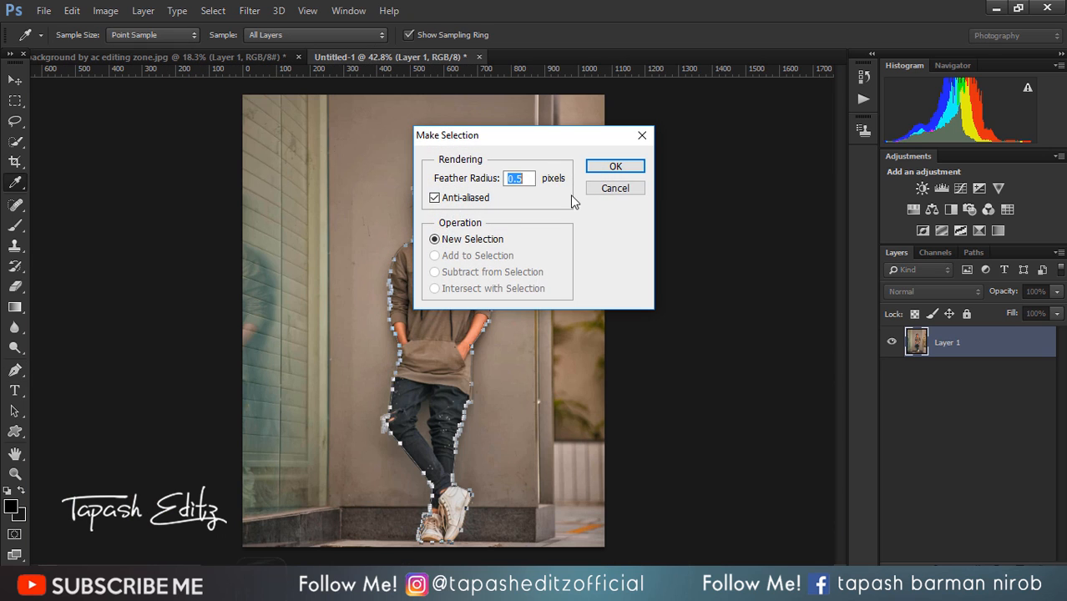
type("0.5")
left_click(614, 167)
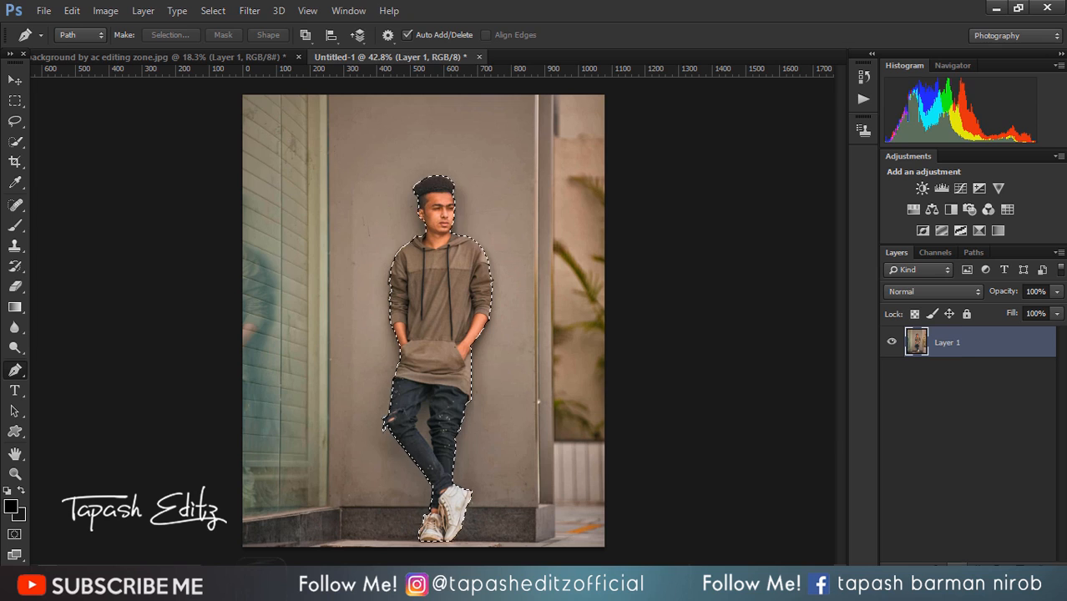
left_click(952, 573)
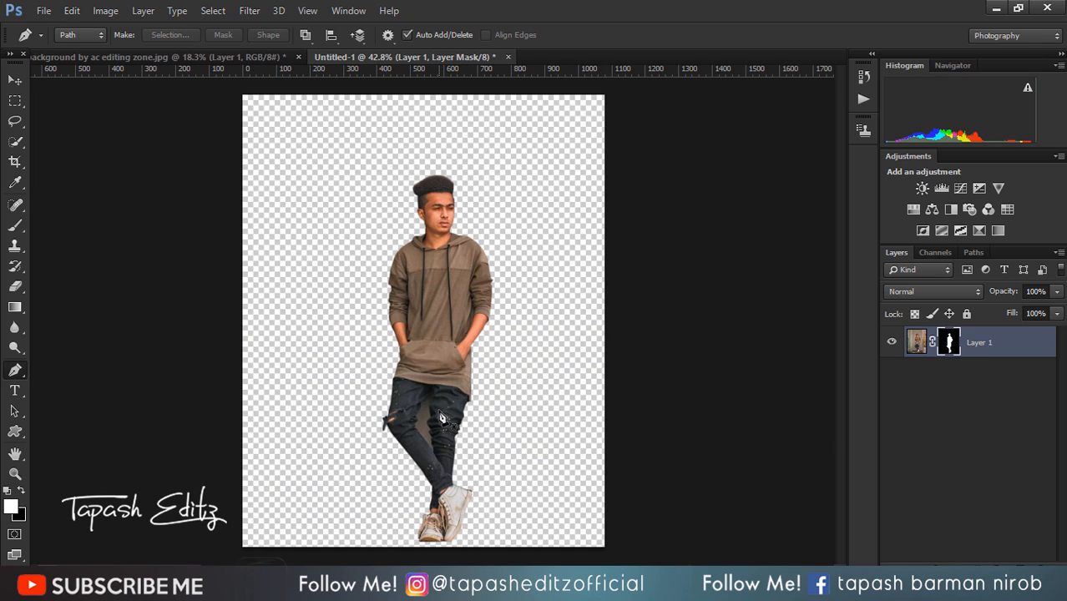
Step: Trace a closed Pen tool path around the leftover wall area between the man's legs
scroll(431, 363, "down", 2)
scroll(430, 363, "up", 9)
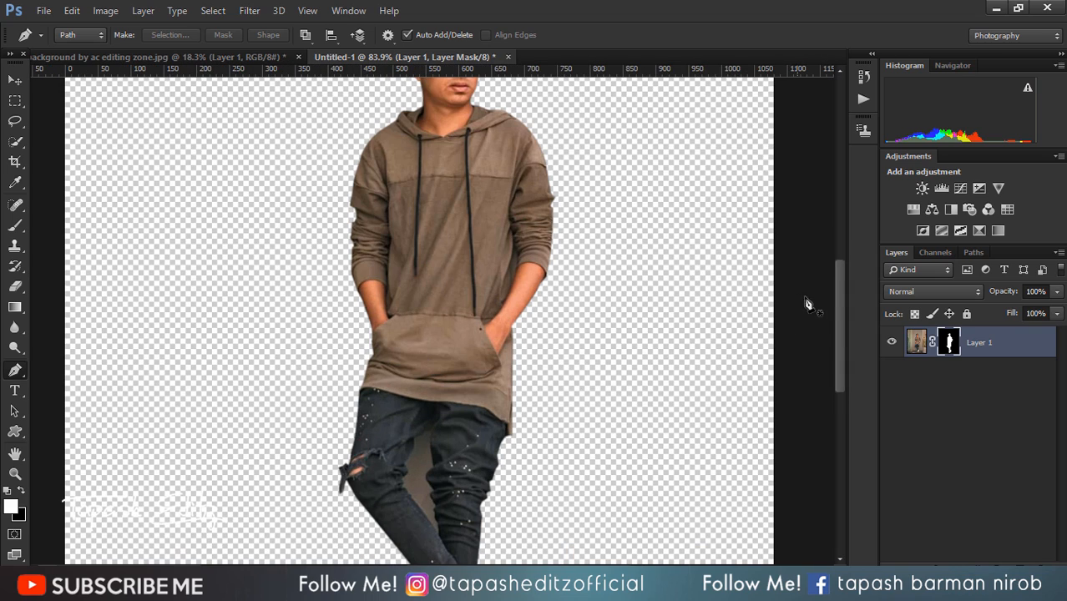
left_click_drag(836, 313, 837, 339)
scroll(405, 378, "up", 5)
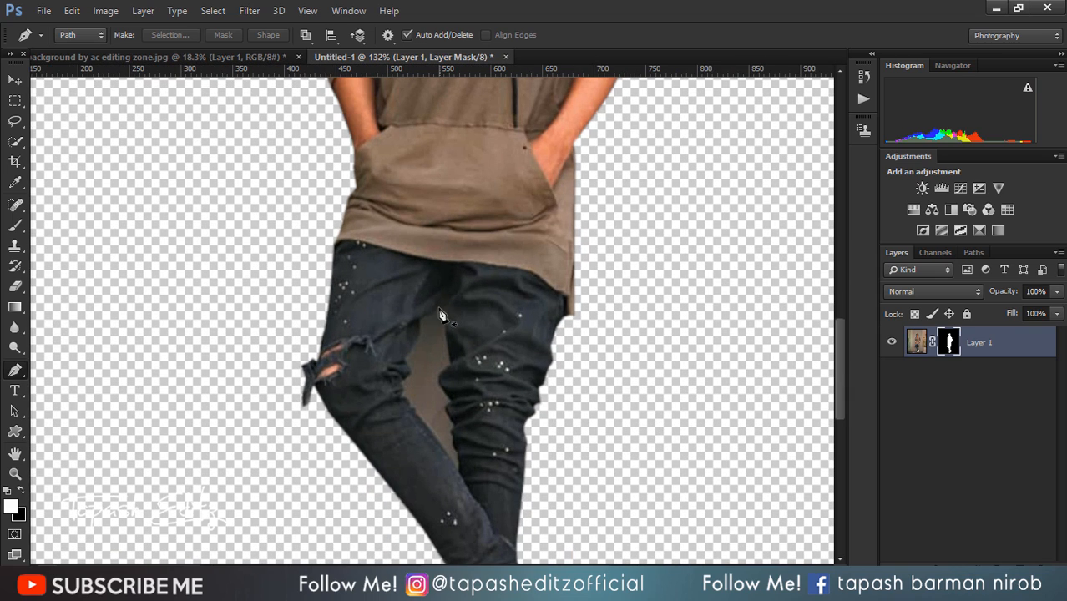
left_click(401, 393)
left_click(406, 399)
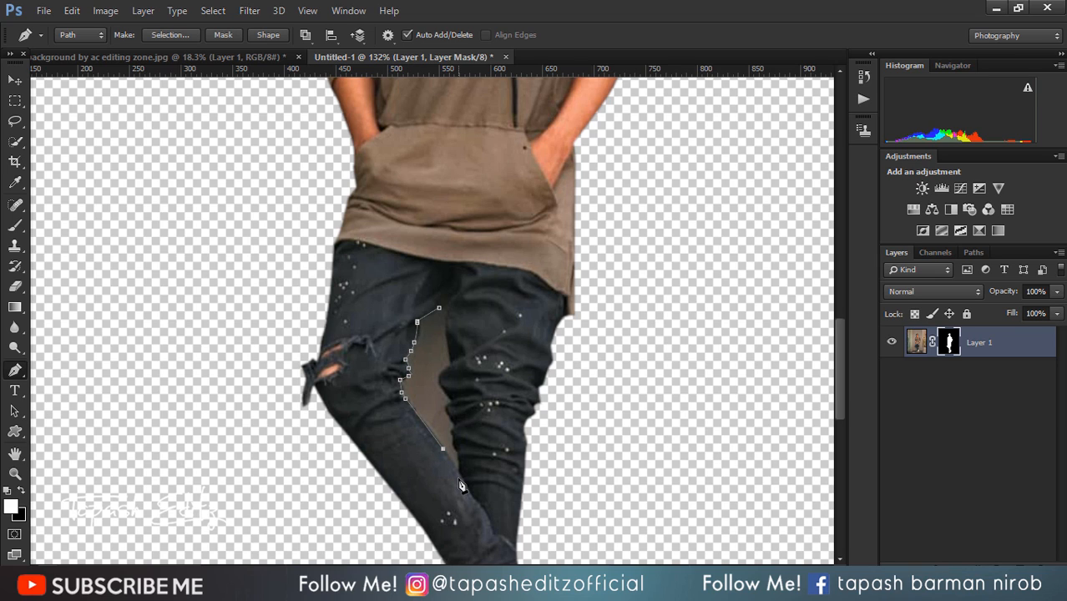
left_click(460, 476)
left_click(456, 442)
left_click(446, 409)
left_click(444, 380)
left_click(451, 356)
left_click(448, 314)
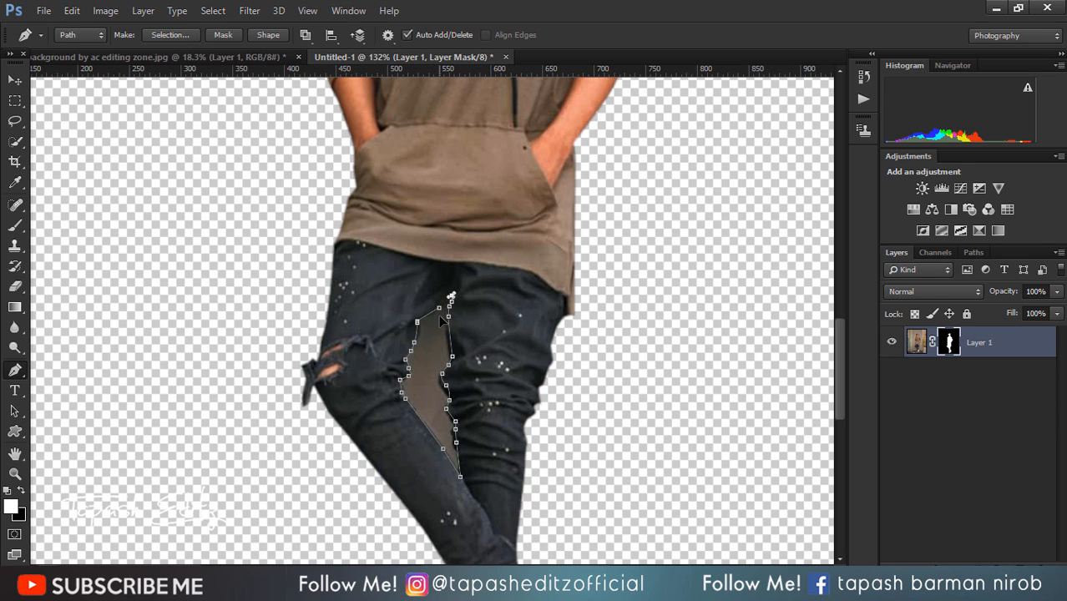
Step: Convert the path between the legs to a new selection with a 0.5-pixel feather
right_click(441, 321)
left_click(501, 269)
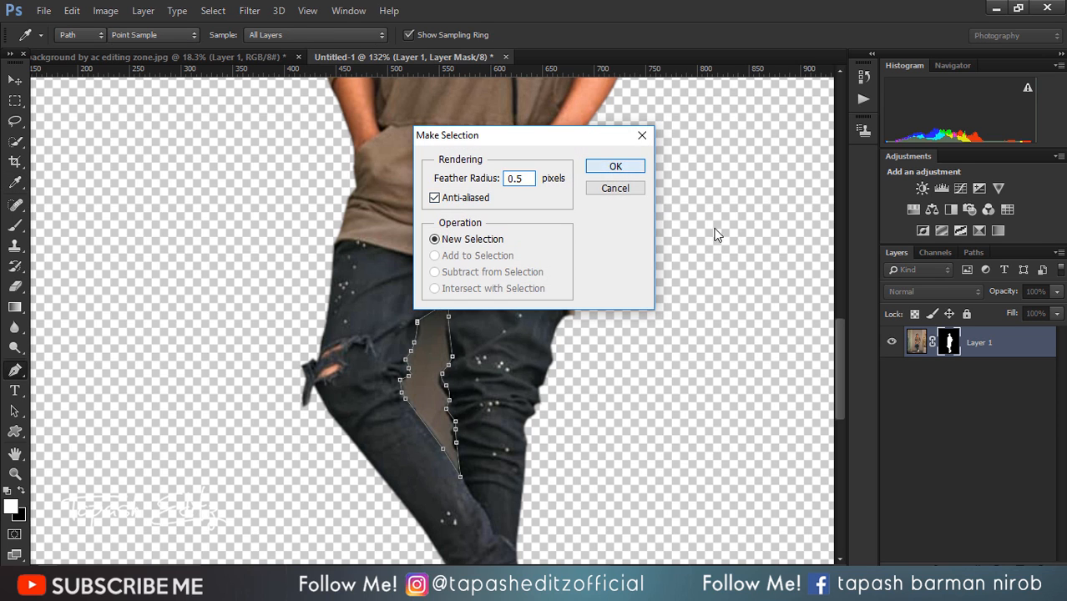
key("Return")
Step: Delete the selected wall area from Layer 1's image rather than its mask, and deselect
left_click(918, 342)
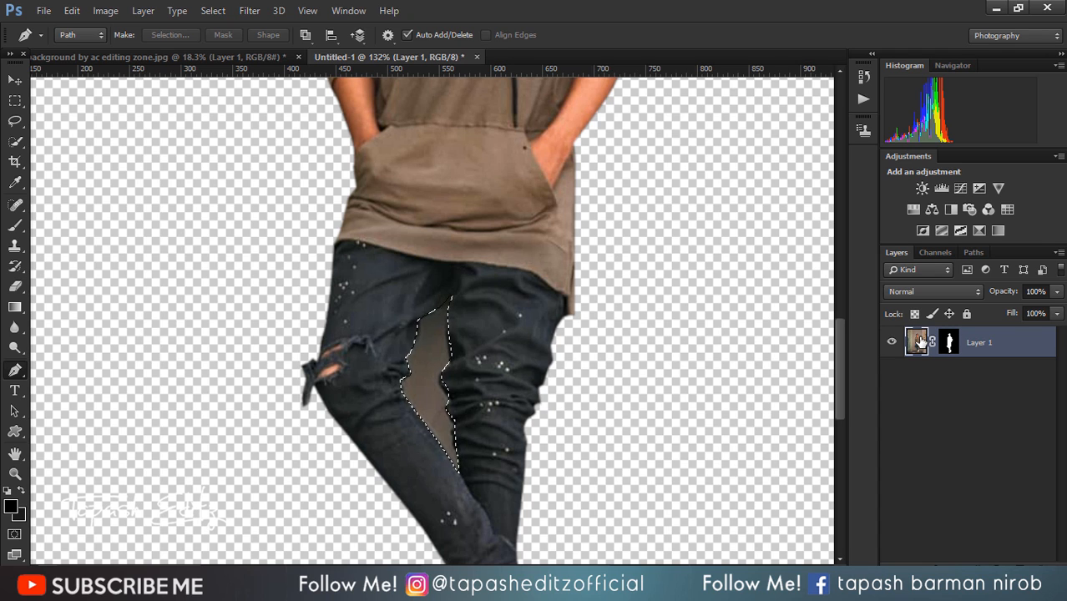
key("Delete")
key("ctrl+d")
scroll(607, 303, "down", 5)
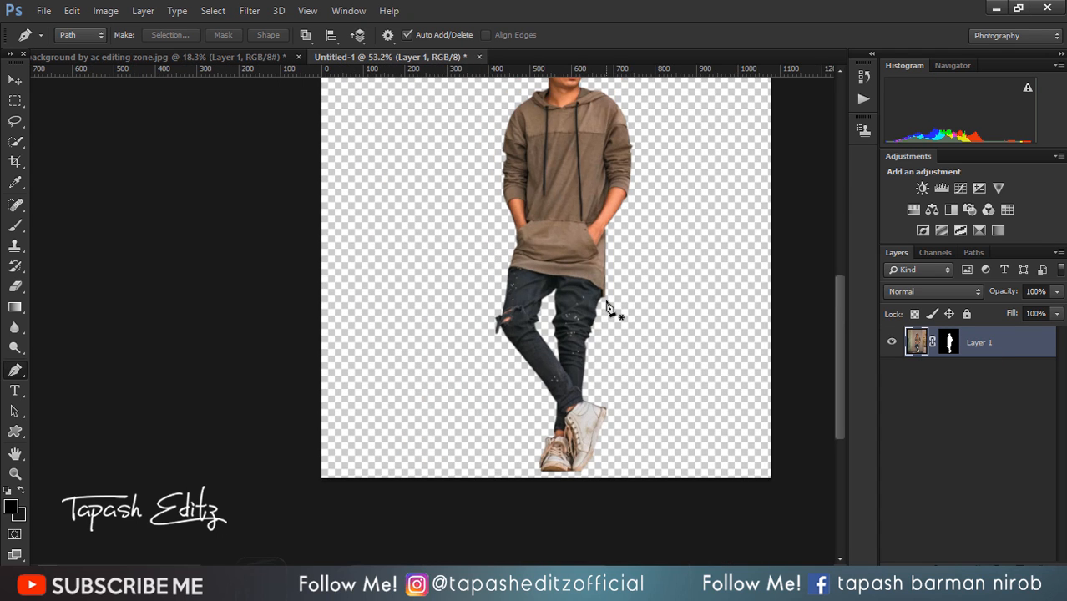
scroll(608, 303, "down", 2)
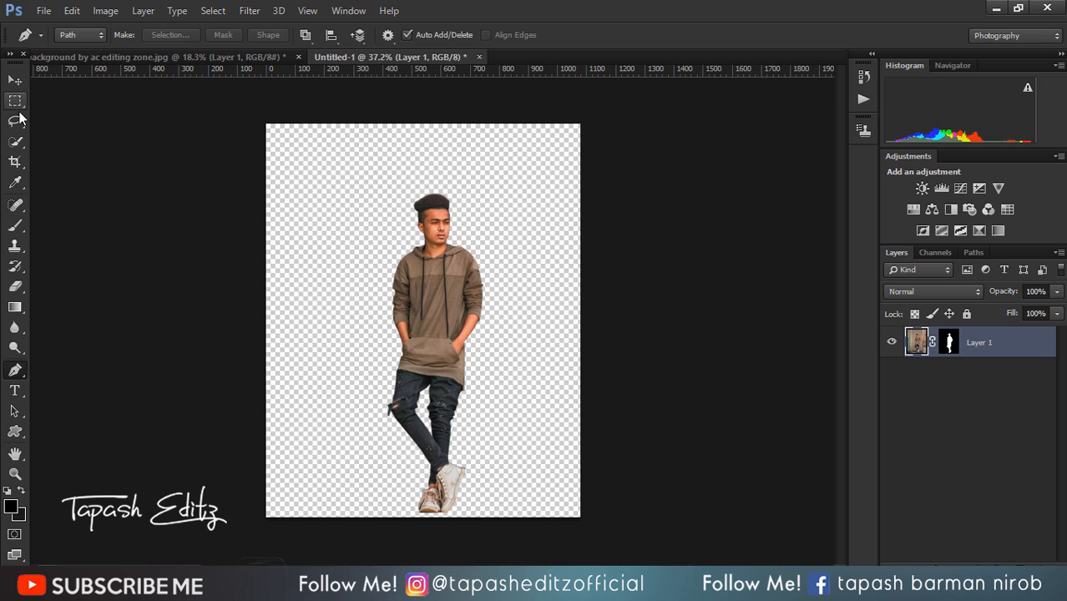
Step: In the blue shutter background document, hide Layer 1 and unlock the Background layer, with the Move tool active
left_click(43, 11)
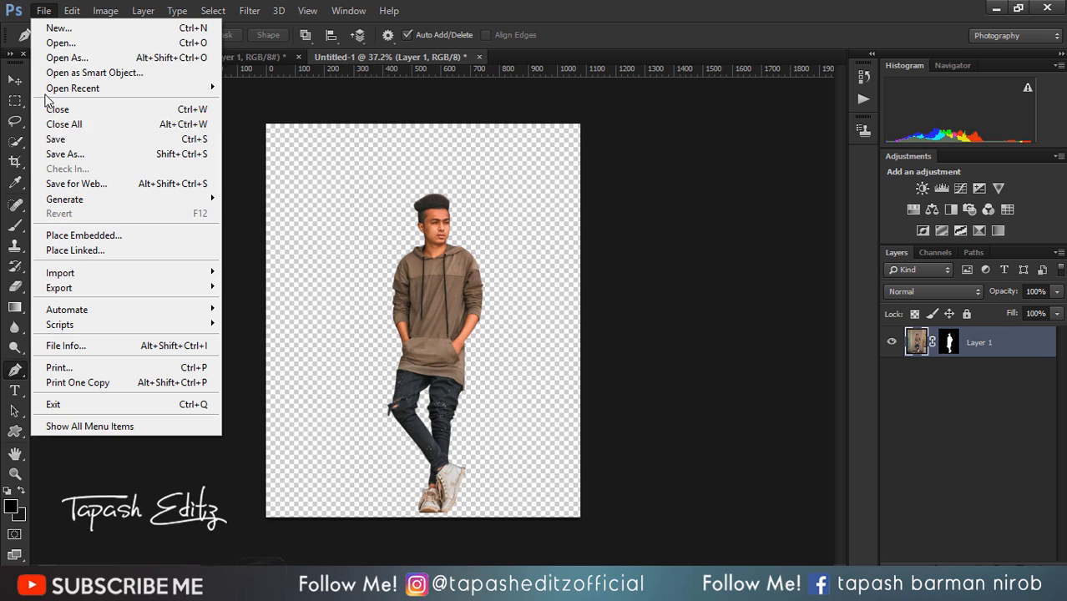
left_click(244, 61)
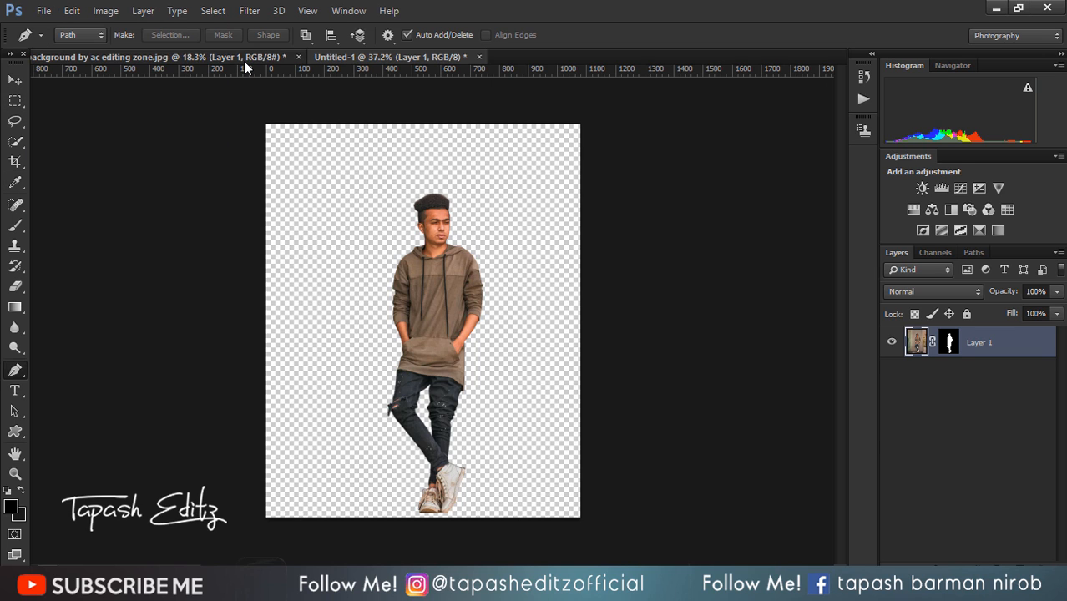
left_click(244, 61)
left_click(891, 343)
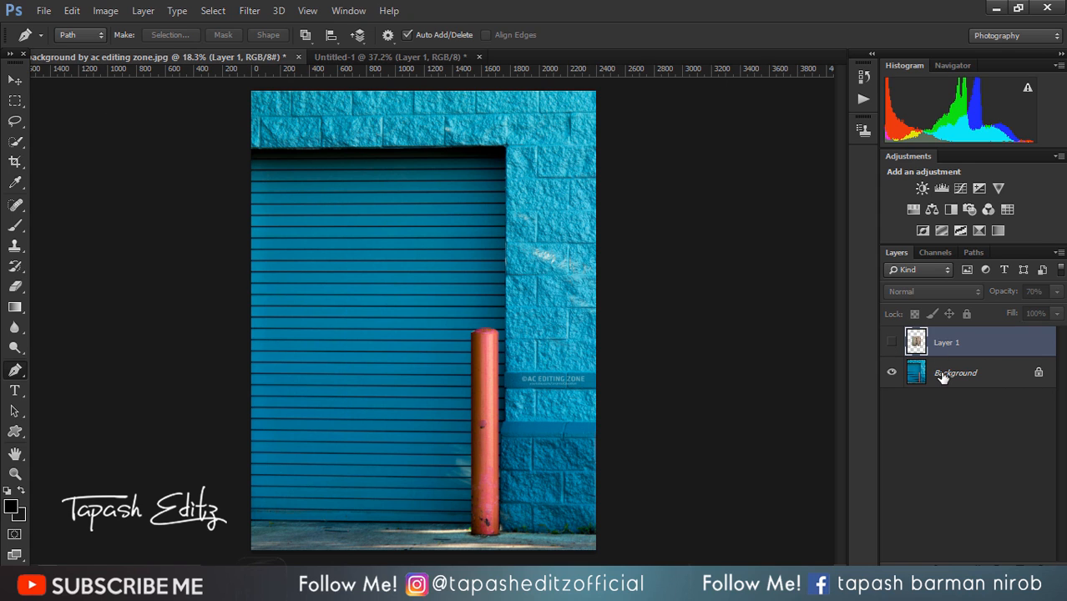
left_click(1038, 372)
left_click(1038, 373)
left_click(15, 79)
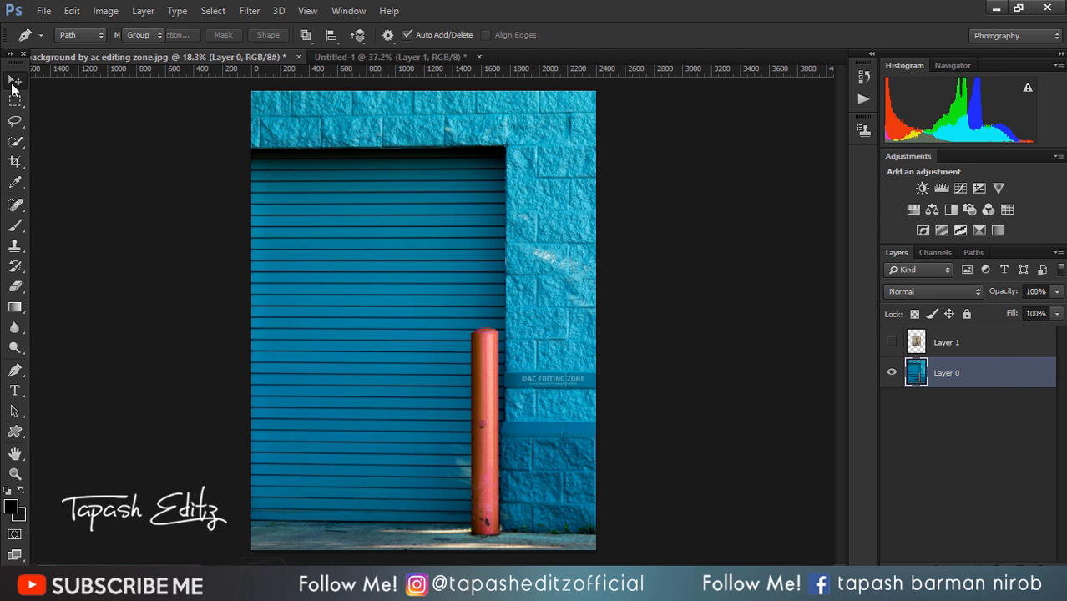
Step: Copy the shutter background image into the Untitled-1 document as a new layer above the man's cutout
left_click_drag(404, 248, 454, 106)
left_click(435, 60)
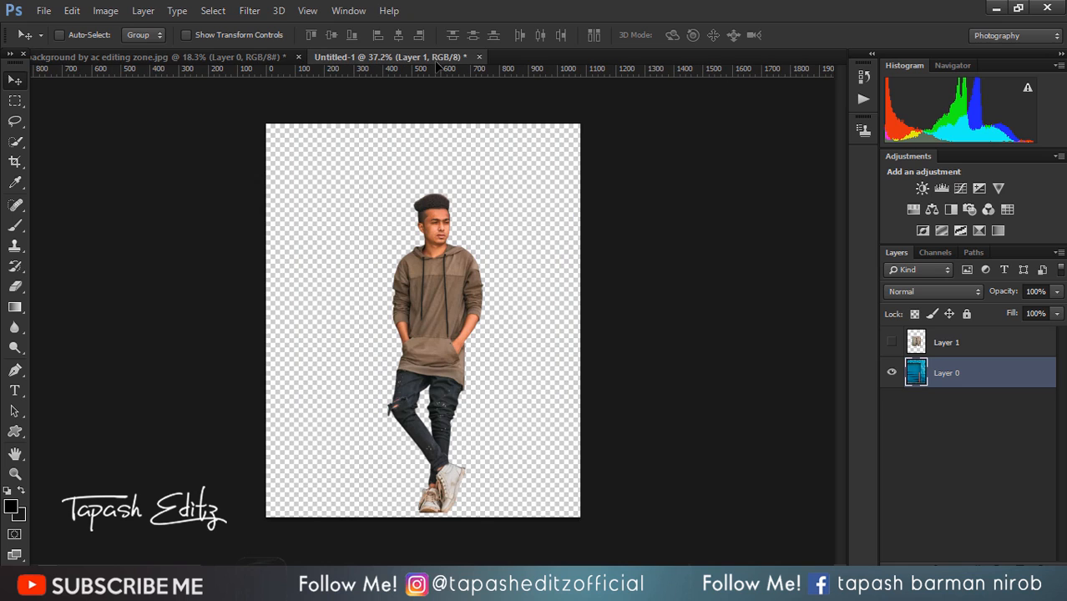
left_click_drag(436, 60, 454, 233)
Step: Show transform controls, scale the background layer to about 44%, and position it over the canvas
left_click(193, 31)
key("ctrl+minus")
key("ctrl+minus")
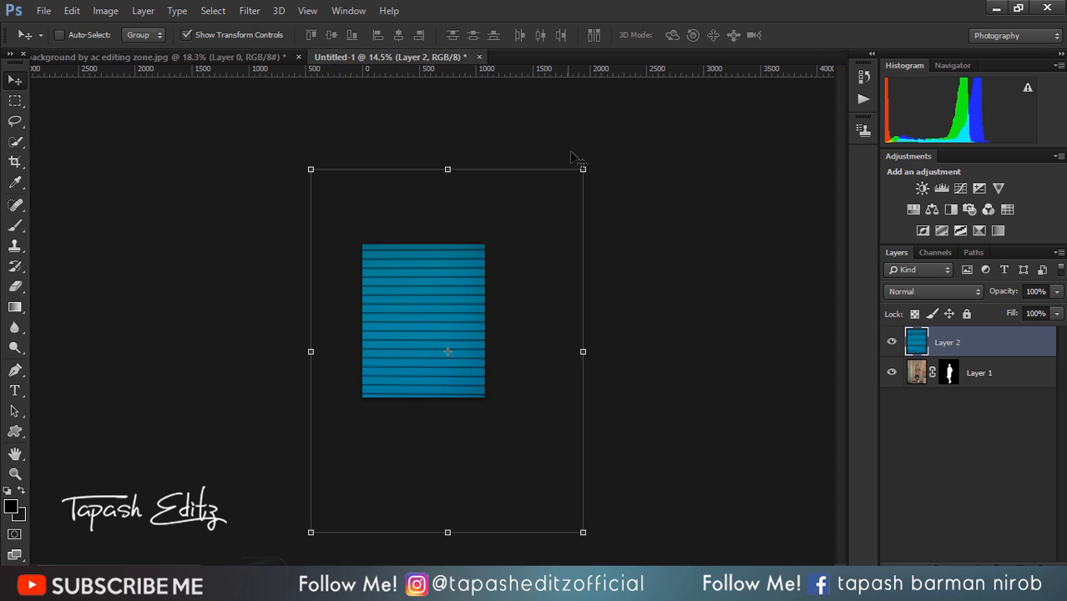
left_click_drag(583, 170, 502, 278)
left_click_drag(461, 320, 428, 283)
scroll(436, 294, "up", 5)
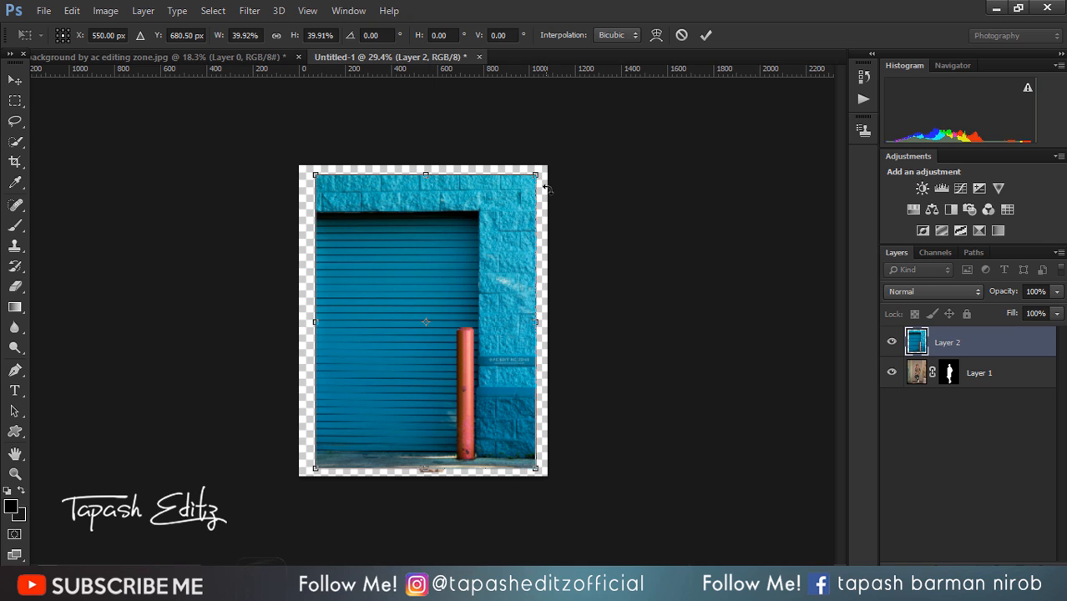
left_click_drag(537, 177, 548, 159)
left_click_drag(509, 234, 509, 226)
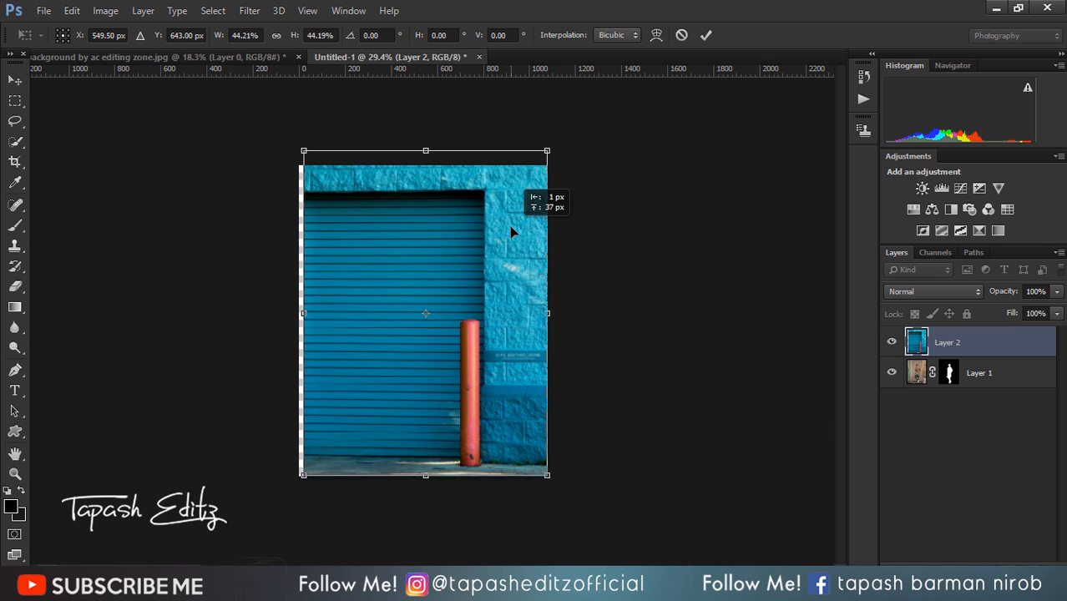
left_click(705, 34)
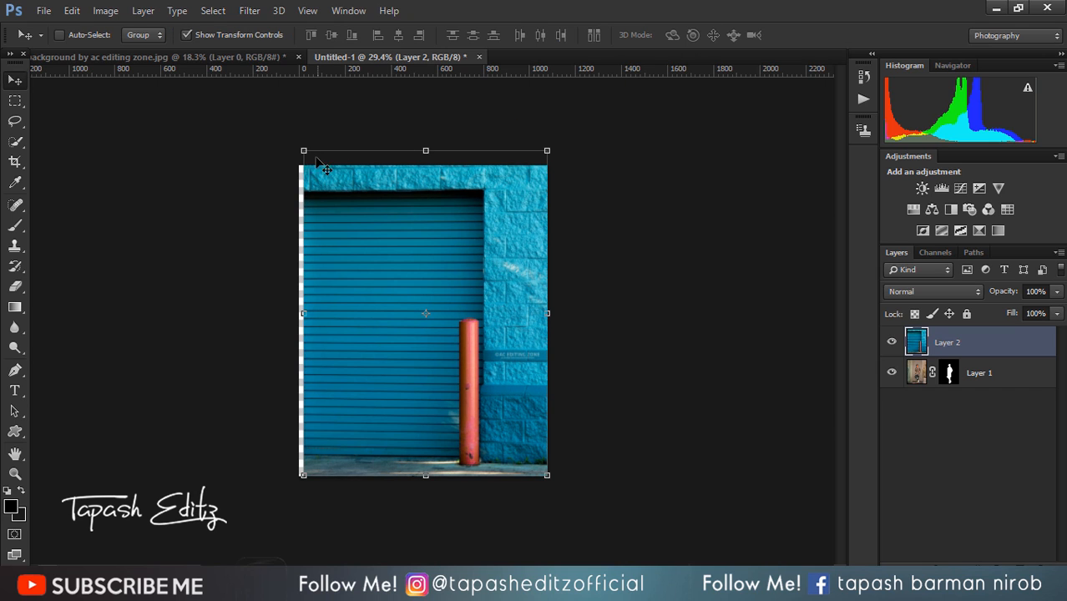
Step: Stretch the background to the canvas's left edge at about 101.8% width, and move Layer 2 below Layer 1
left_click_drag(303, 148, 299, 150)
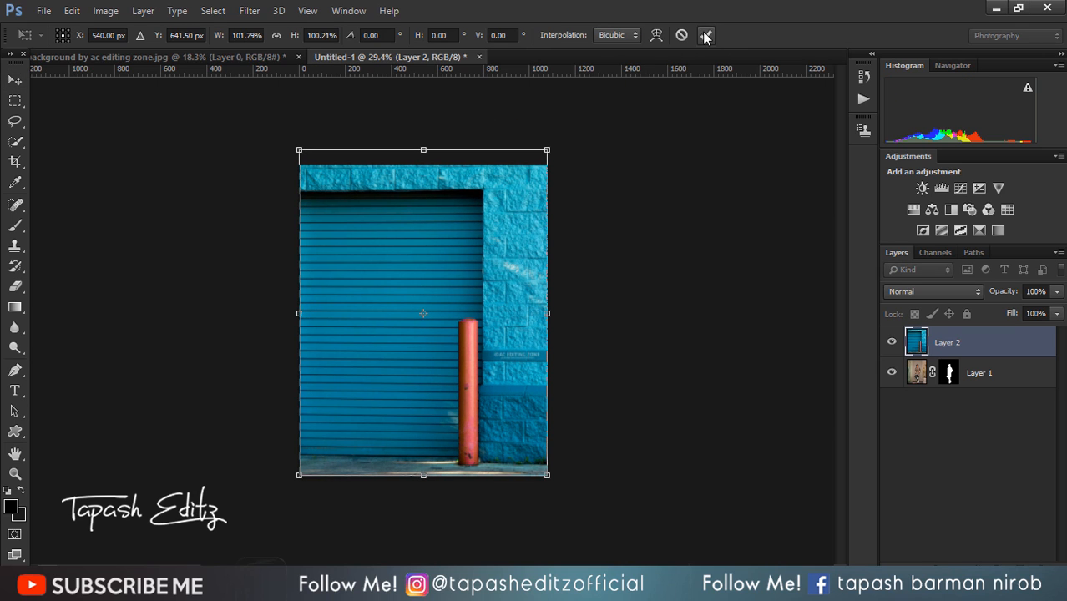
left_click(710, 34)
left_click_drag(943, 342, 948, 425)
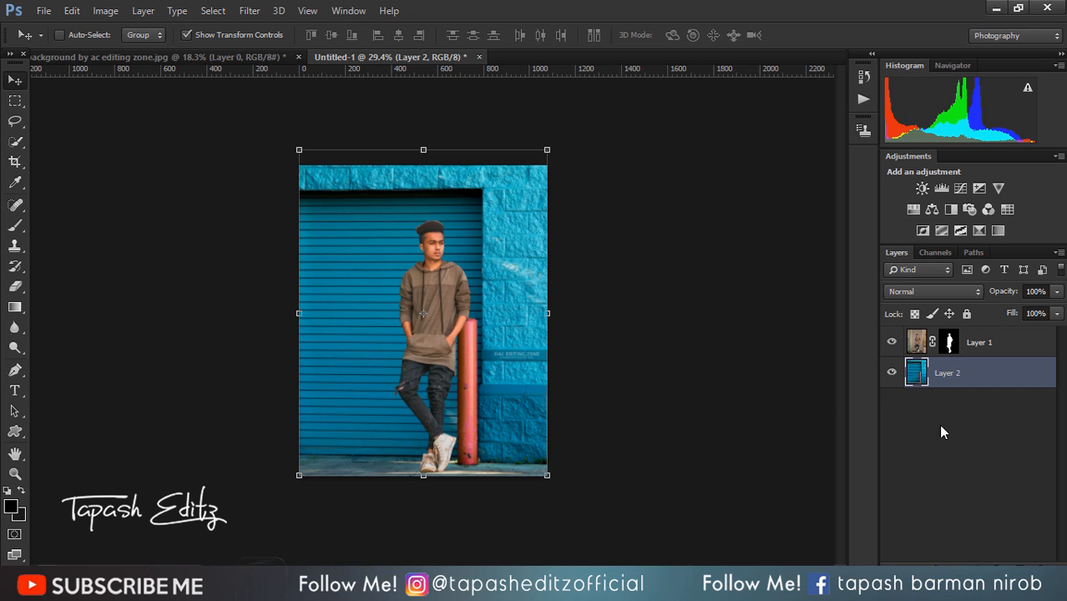
scroll(397, 242, "up", 2)
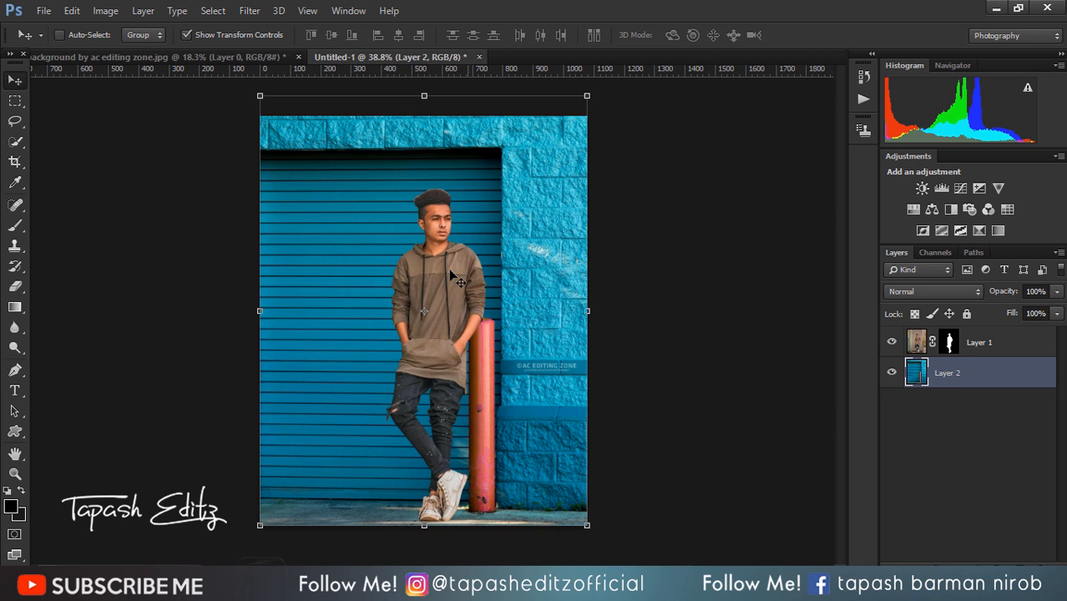
Step: Move the man on Layer 1 slightly up and about 149 px left, away from the red pole
left_click_drag(448, 268, 399, 261)
key("ctrl+z")
left_click(996, 349)
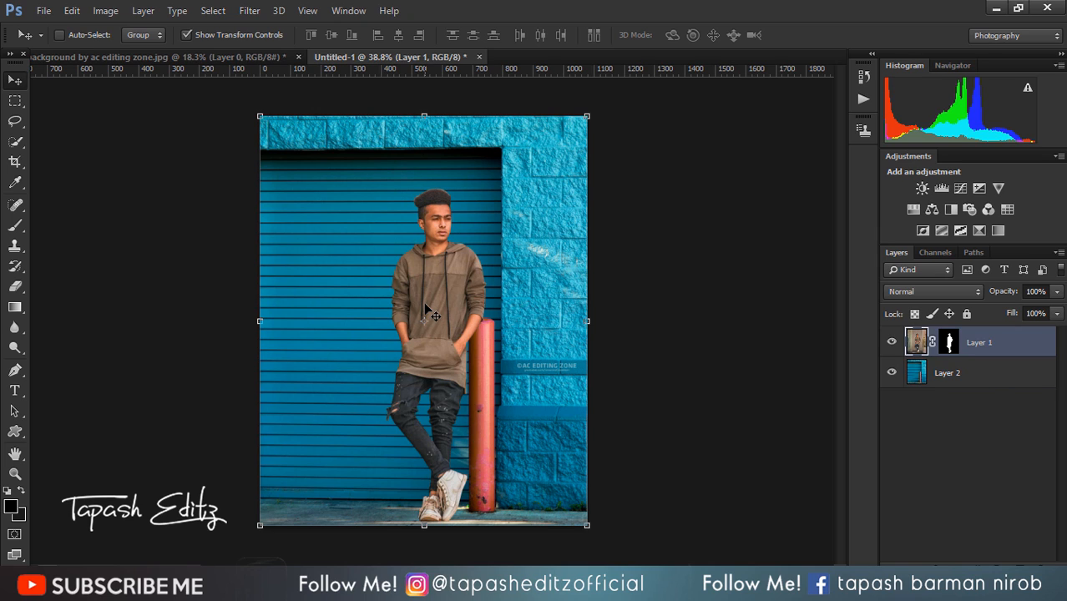
left_click_drag(426, 307, 445, 290)
scroll(380, 297, "down", 5)
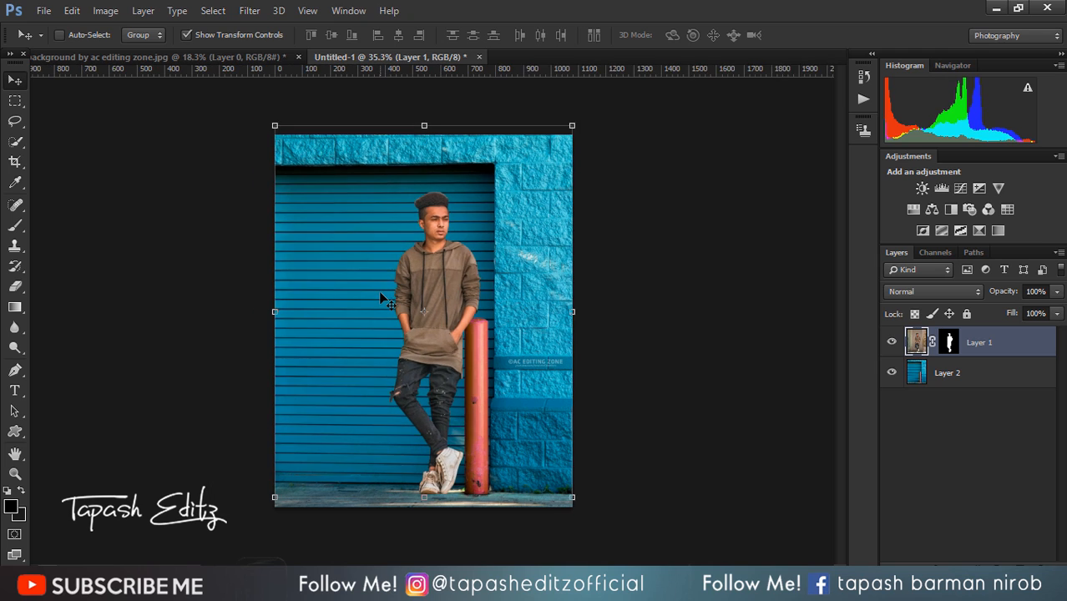
scroll(380, 297, "up", 4)
scroll(381, 297, "up", 1)
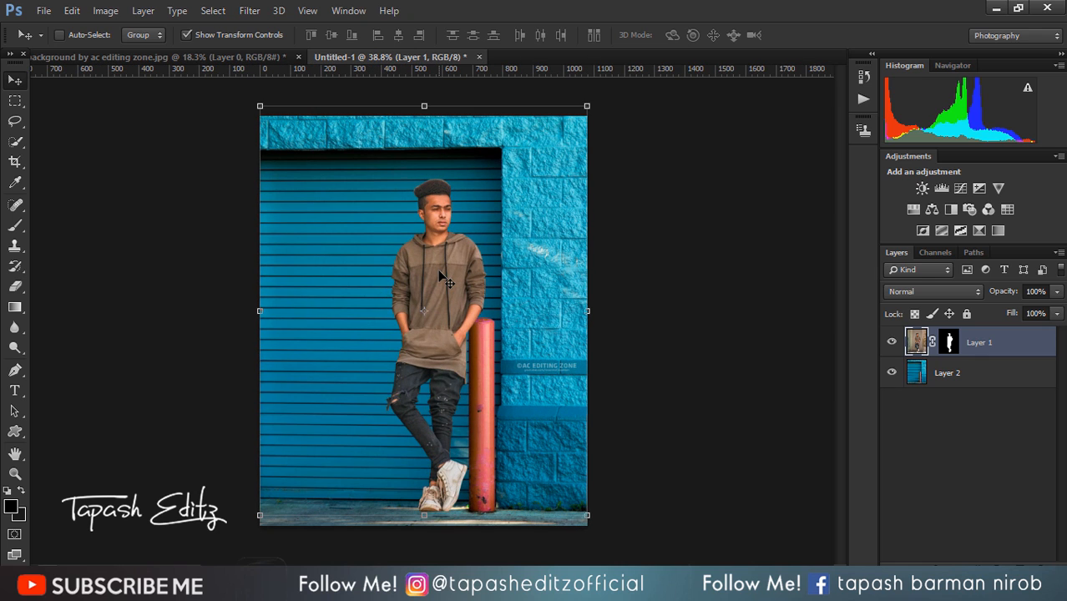
left_click_drag(439, 272, 396, 276)
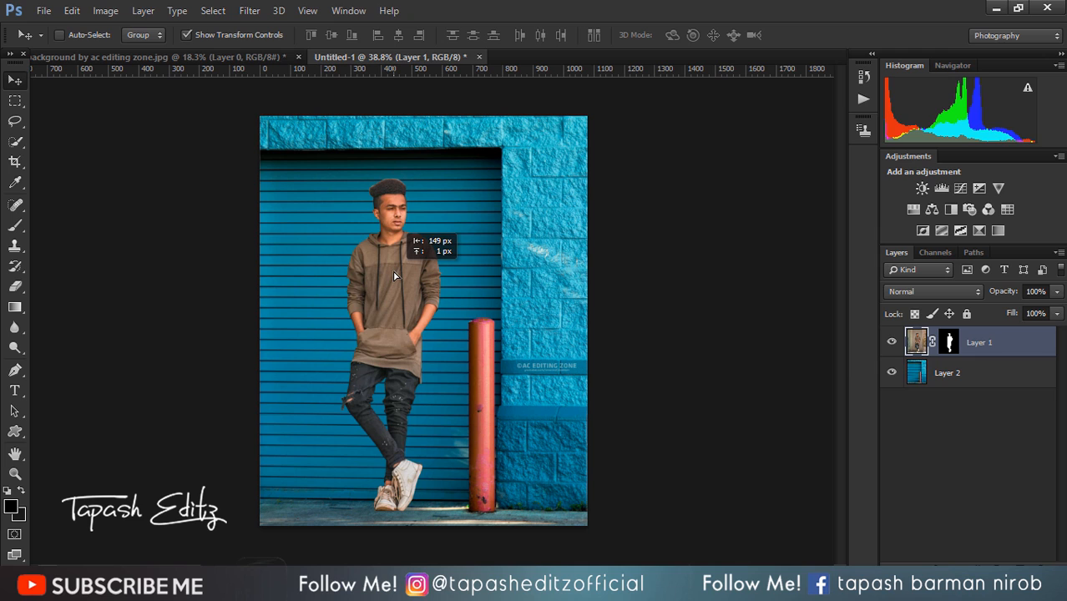
left_click_drag(396, 277, 395, 276)
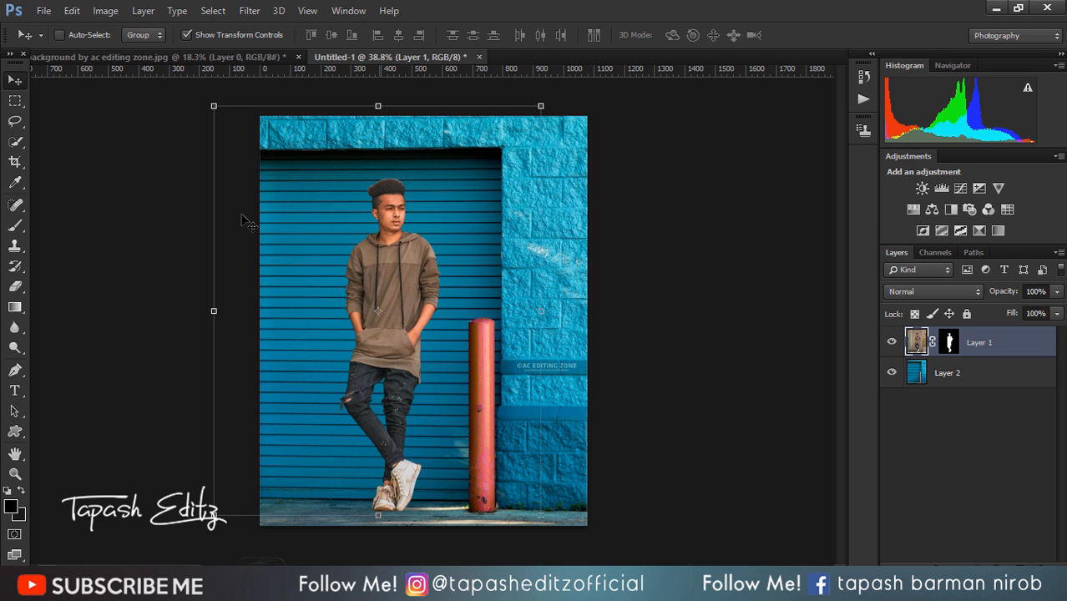
Step: Crop the image around the man, the shutter and the pole, cutting off the surrounding brick wall
left_click(15, 162)
left_click_drag(577, 130, 539, 142)
left_click(715, 39)
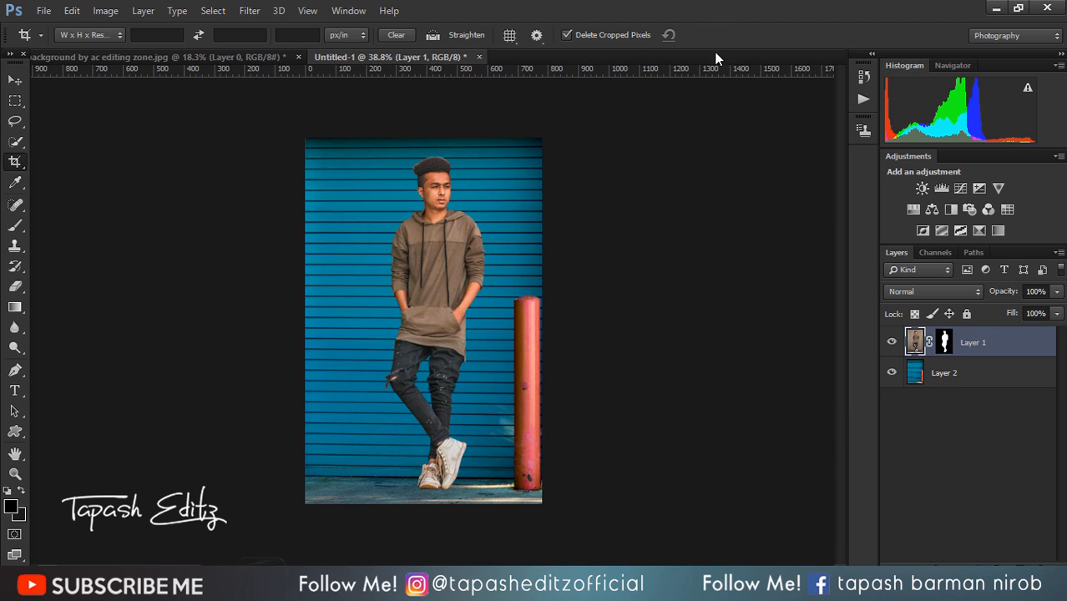
key("ctrl+0")
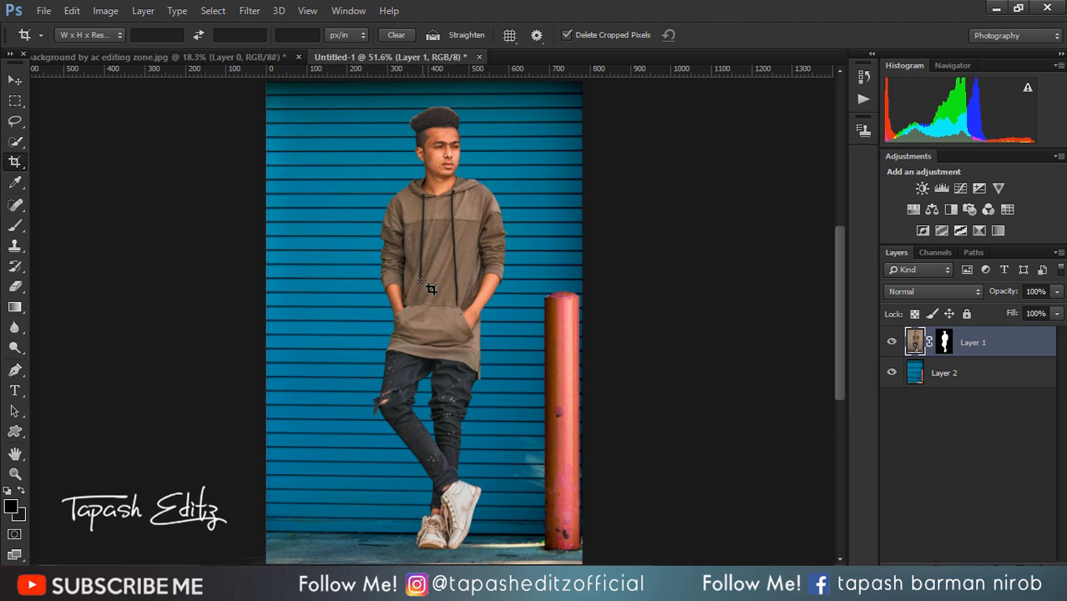
Step: Outline the red pole with a freehand Lasso selection using a 0 px feather
left_click(17, 123)
scroll(418, 296, "down", 2)
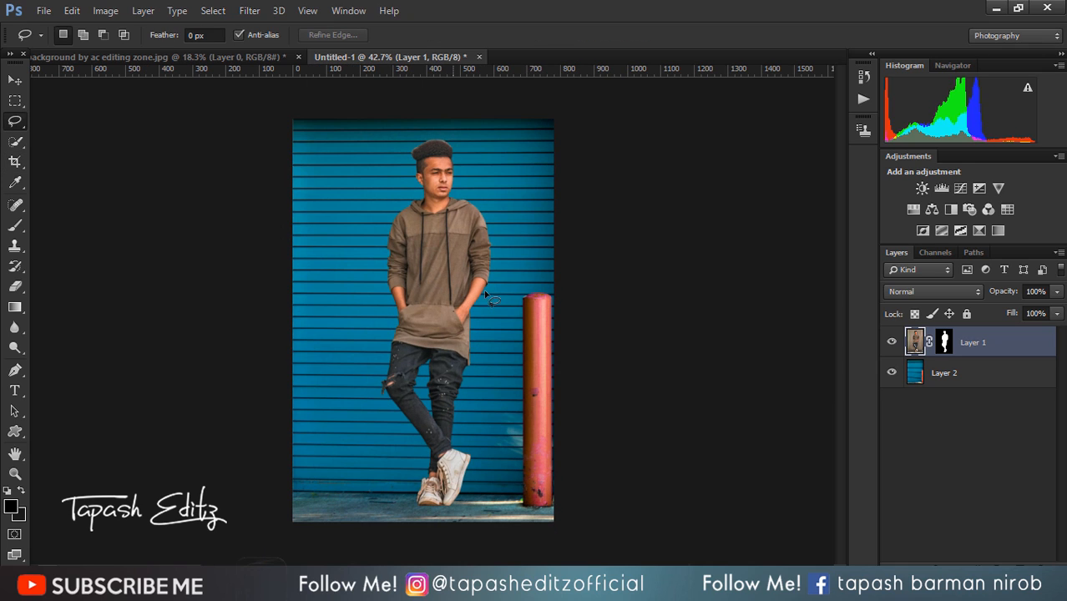
left_click_drag(510, 332, 519, 484)
mouse_move(555, 524)
left_mouse_down()
mouse_move(586, 443)
mouse_move(551, 292)
left_mouse_up()
Step: Fill the selected pole area on Layer 2 with matching shutter and floor texture, and deselect
left_click(916, 373)
right_click(505, 326)
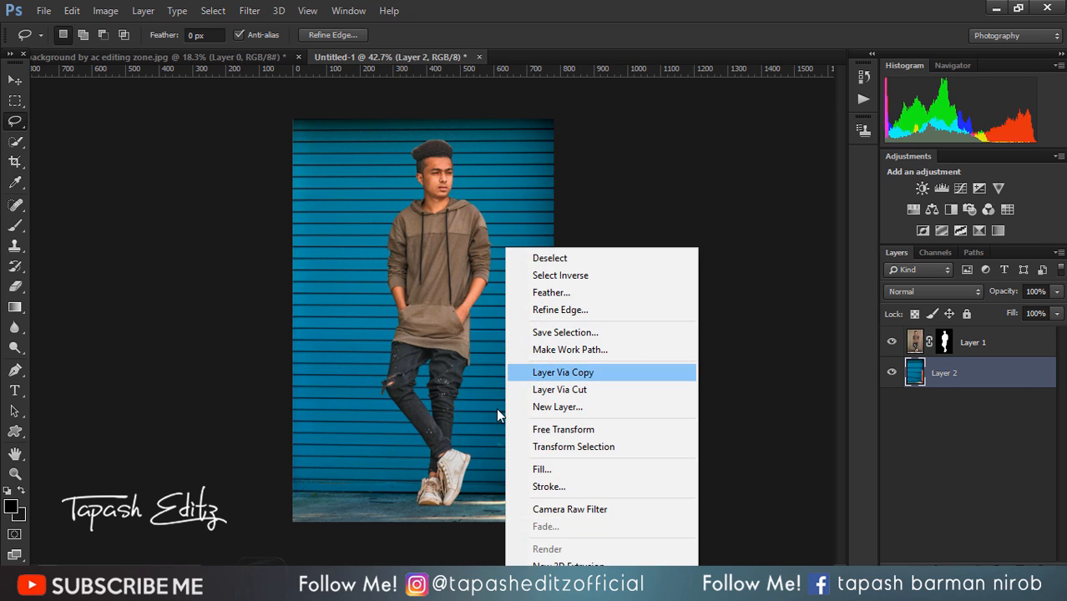
left_click(496, 405)
right_click(535, 367)
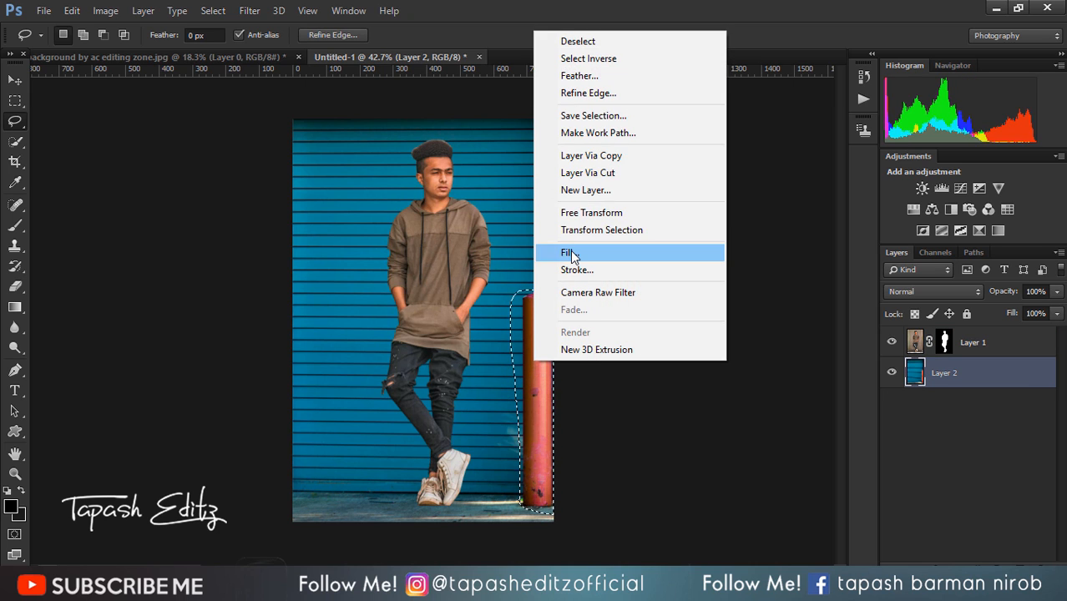
left_click(570, 250)
key("Return")
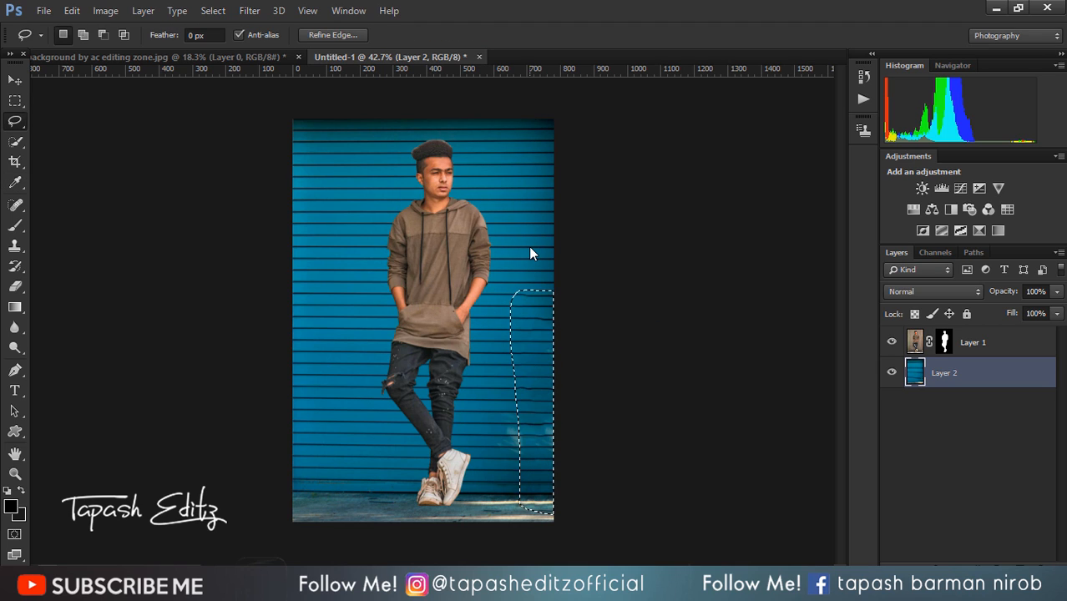
key("ctrl+d")
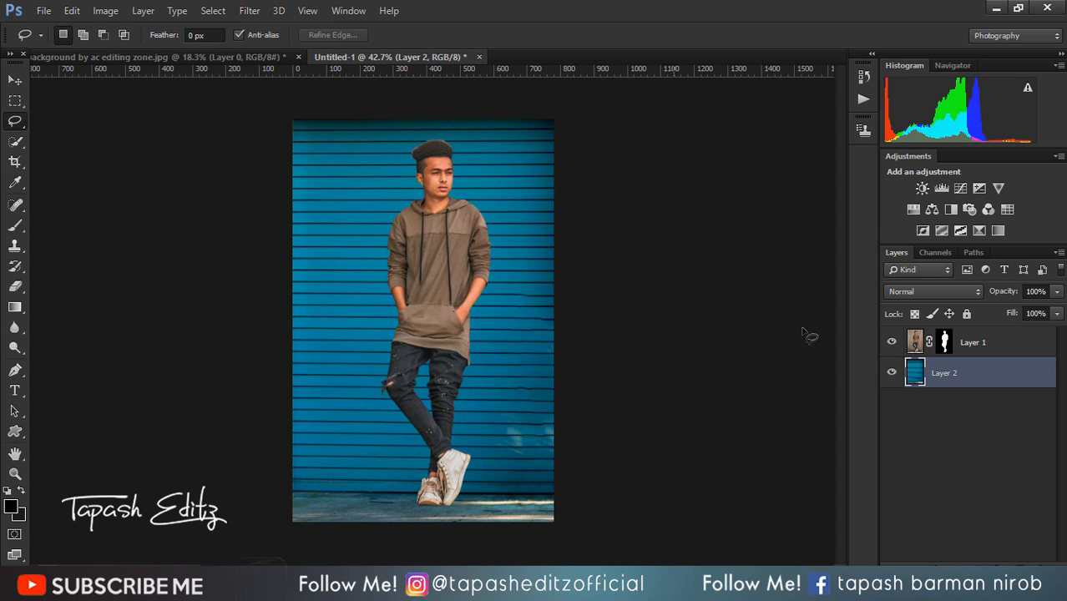
Step: Refine Layer 1's mask along the edge of the man's hair with Refine Mask
left_click(946, 346)
right_click(945, 346)
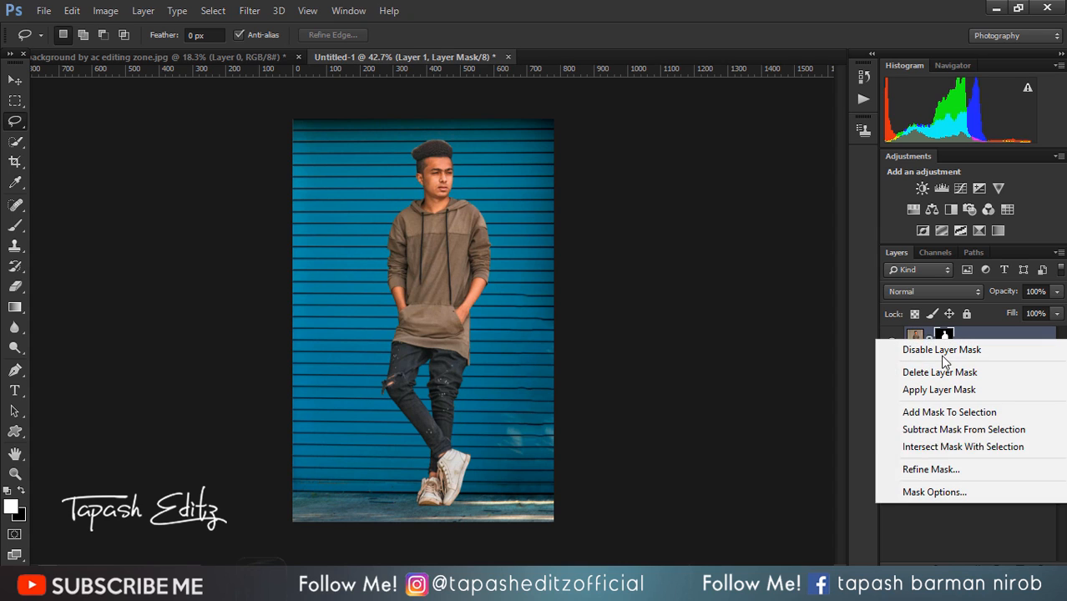
left_click(941, 469)
mouse_move(439, 136)
left_mouse_down()
mouse_move(411, 142)
mouse_move(434, 133)
mouse_move(456, 144)
left_mouse_up()
left_click(963, 473)
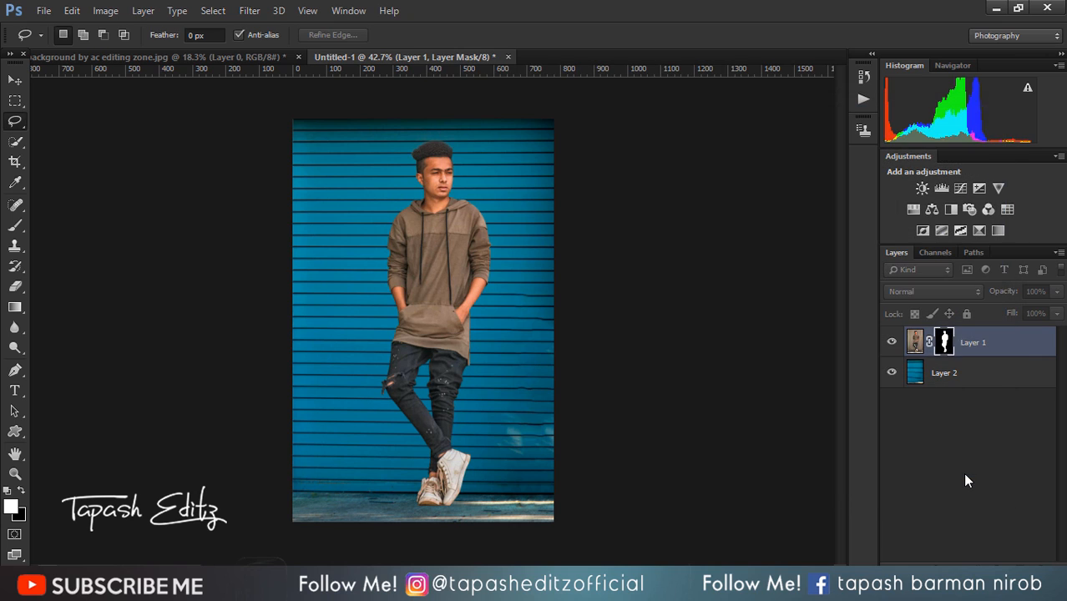
Step: Duplicate Layer 1, delete the copy's layer mask, and set the copy's blend mode to Multiply
key("ctrl+j")
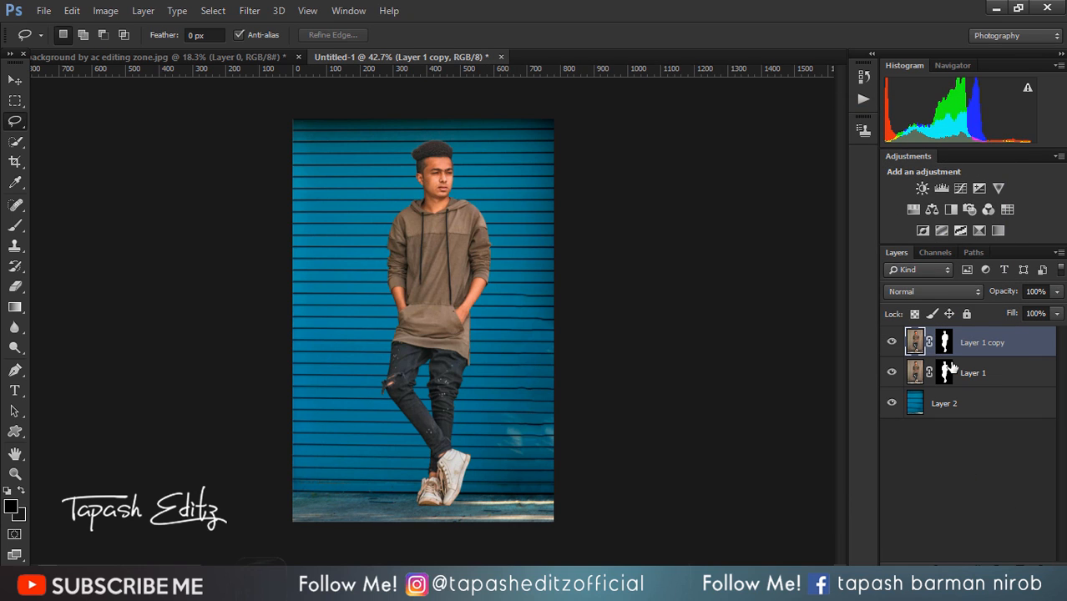
right_click(945, 344)
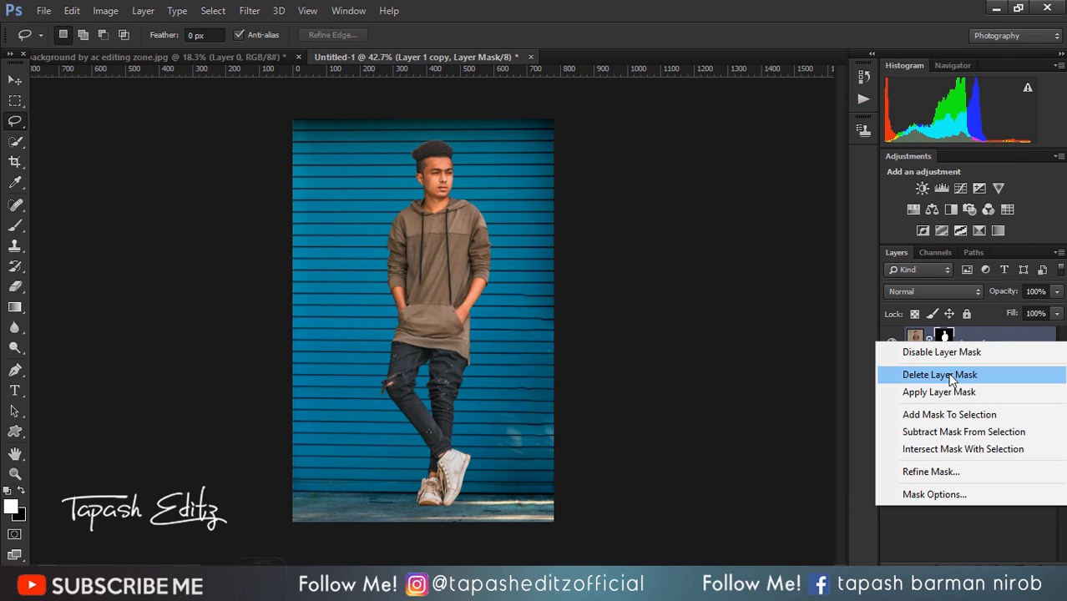
left_click(939, 375)
left_click(930, 291)
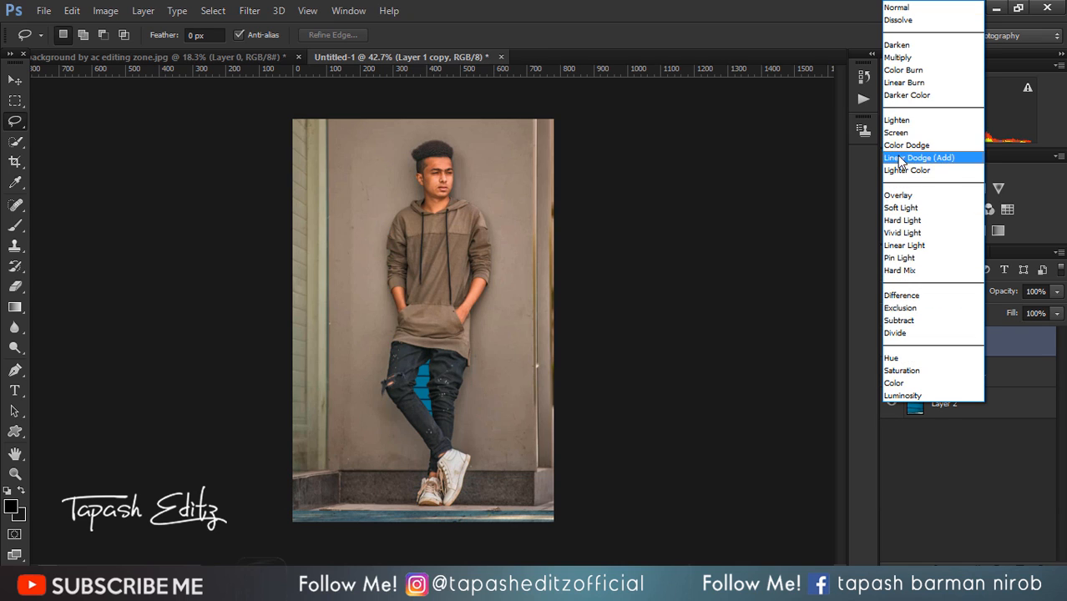
left_click(898, 58)
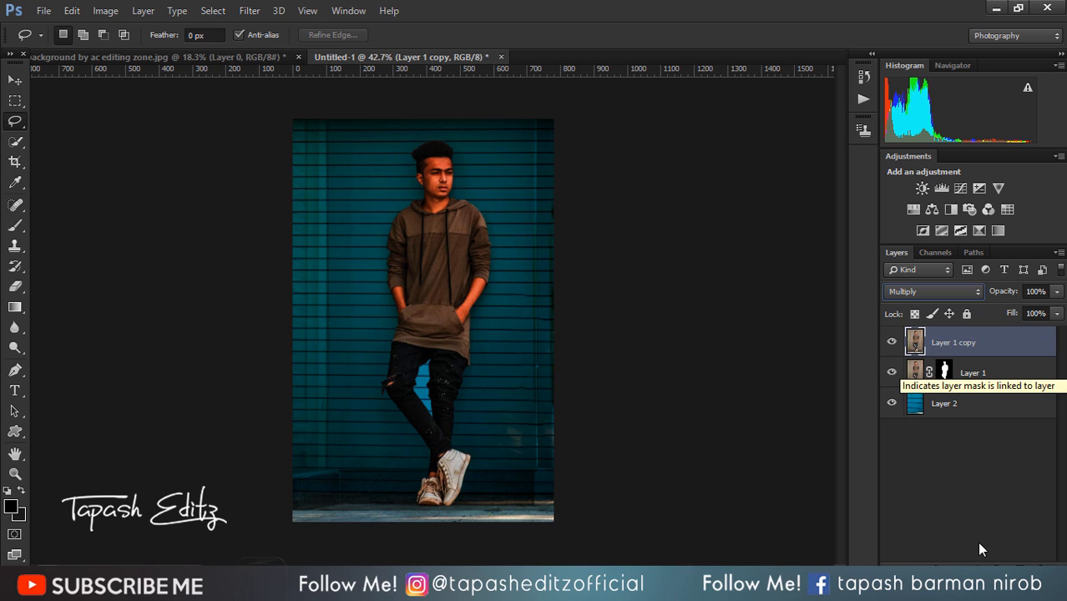
Step: Add an inverted layer mask to Layer 1 copy and brush in the original shadow around the shoes
left_click(950, 571)
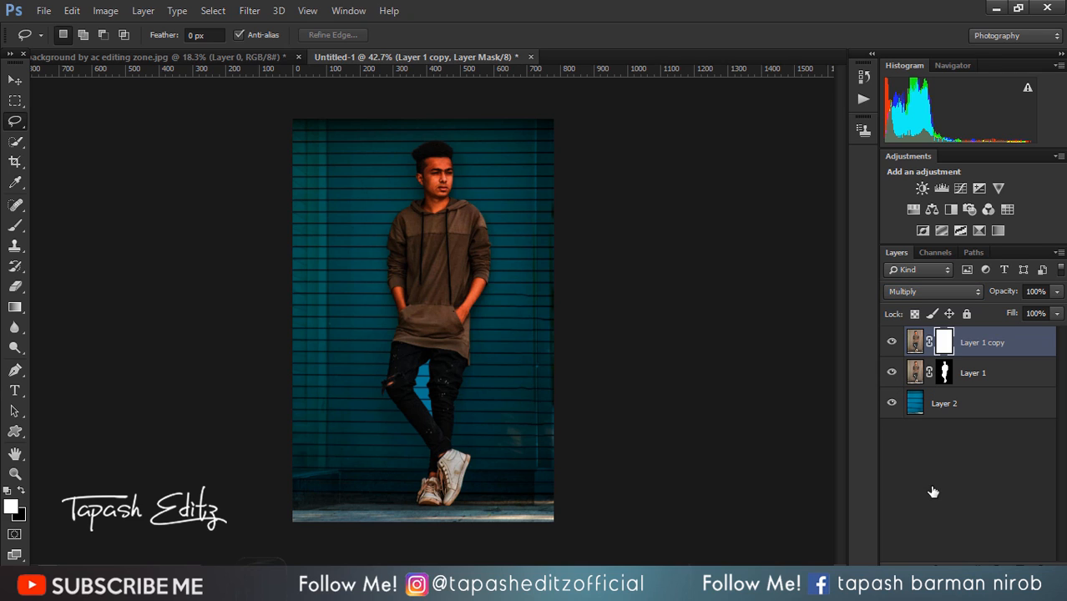
key("ctrl+i")
left_click(15, 225)
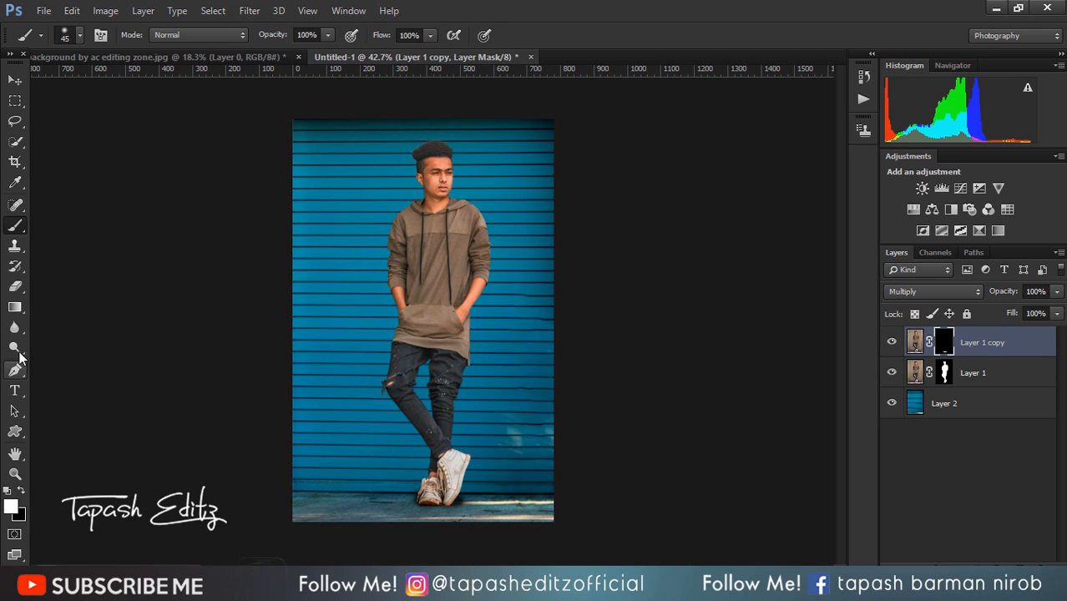
Step: Lower Layer 1 copy's opacity to 75%, and ready the Brush with black as the foreground colour
left_click(1056, 291)
left_click_drag(1055, 310, 1037, 314)
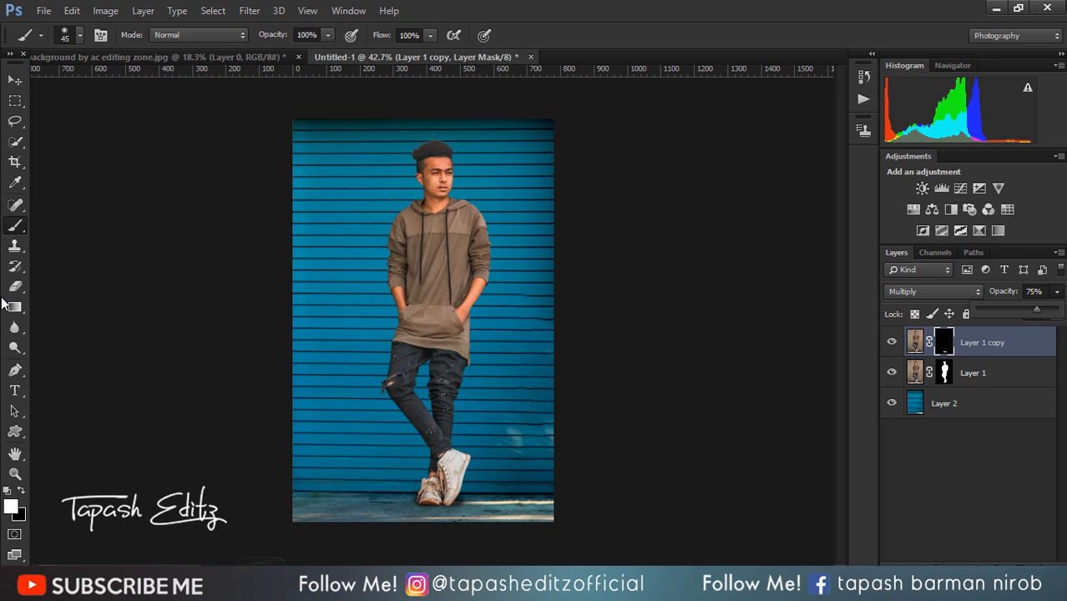
left_click(15, 288)
left_click(13, 226)
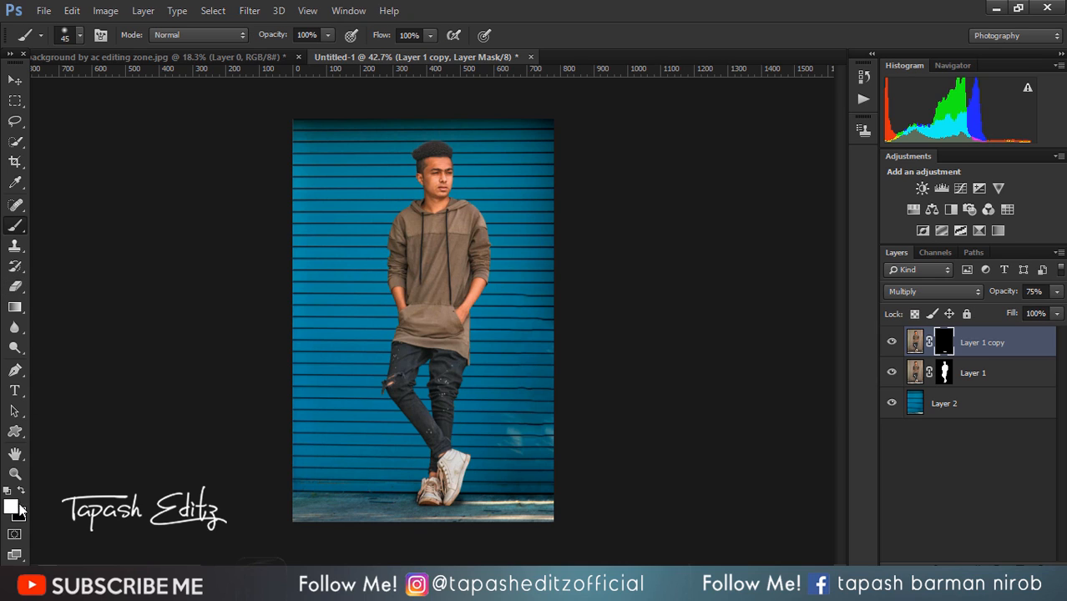
left_click(22, 492)
scroll(514, 280, "down", 1)
scroll(678, 282, "up", 3)
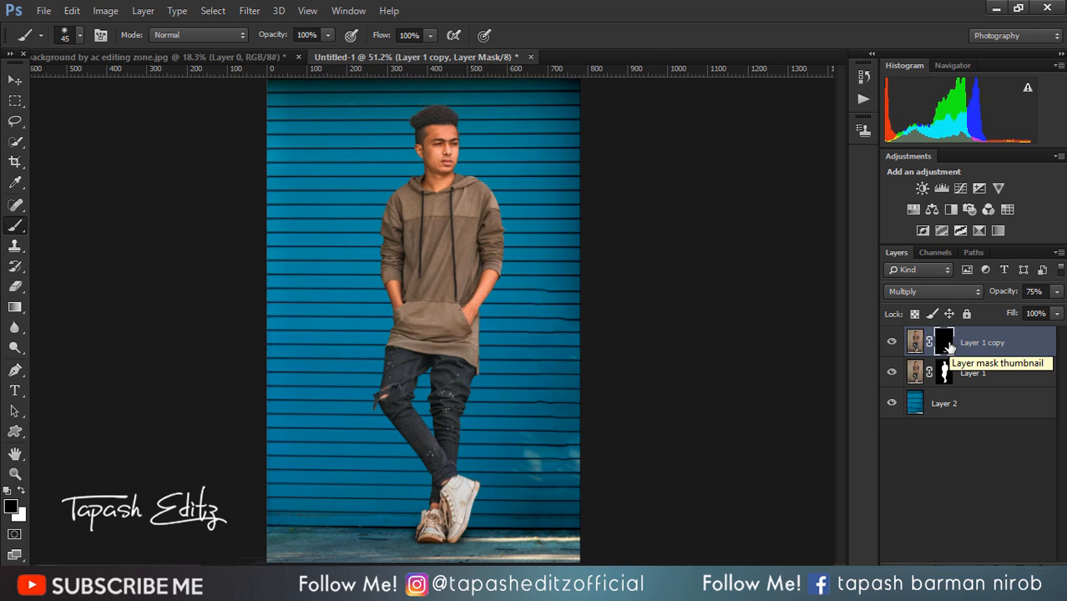
Step: Apply Layer 1 copy's mask and merge the copy down into Layer 1, applying the underlying mask as well
right_click(944, 343)
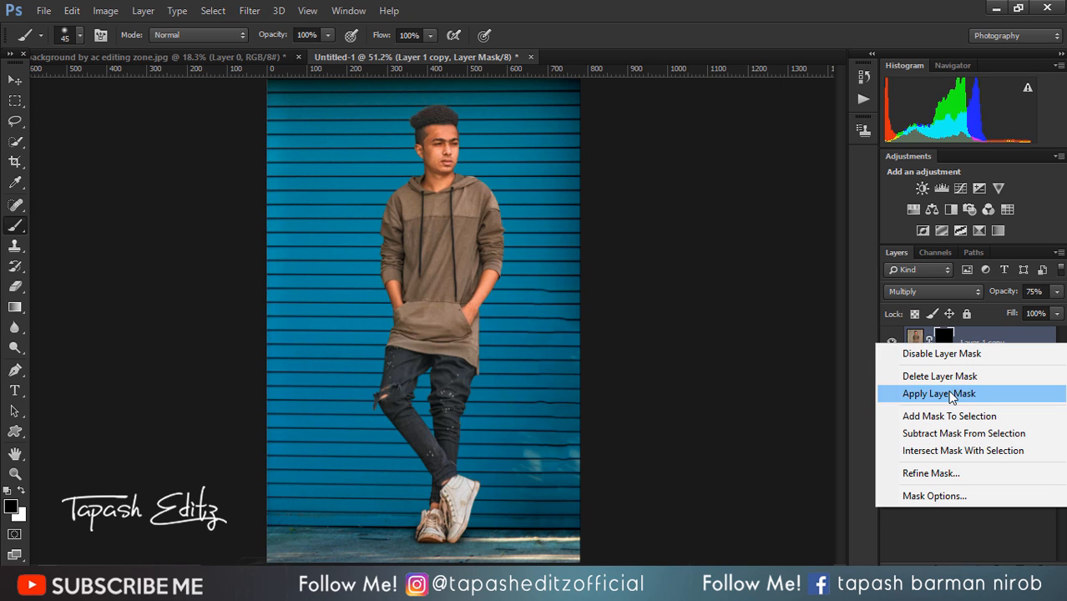
left_click(949, 394)
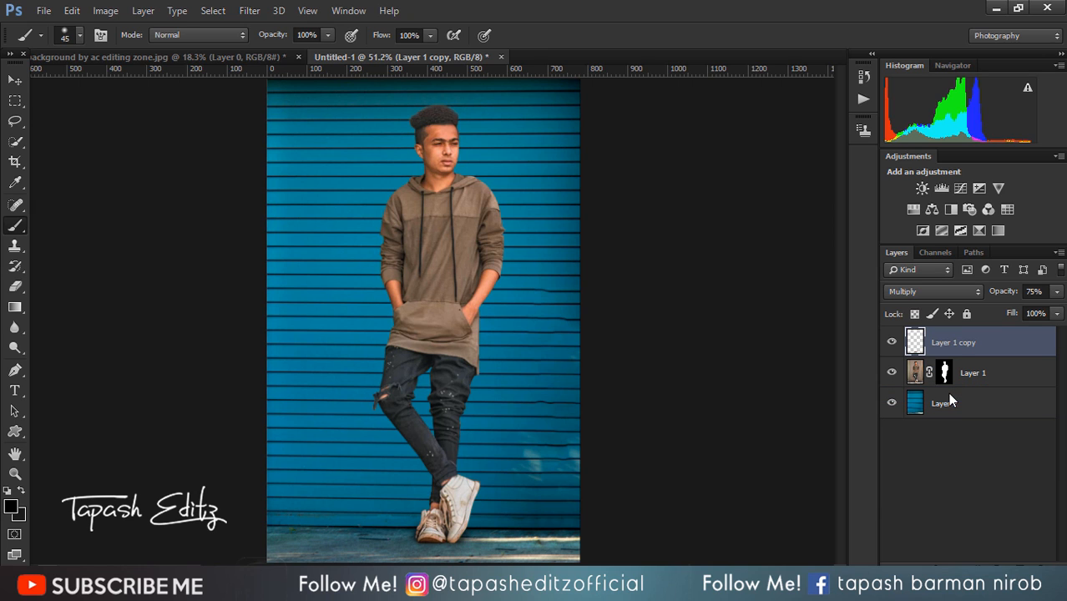
right_click(940, 346)
left_click(746, 451)
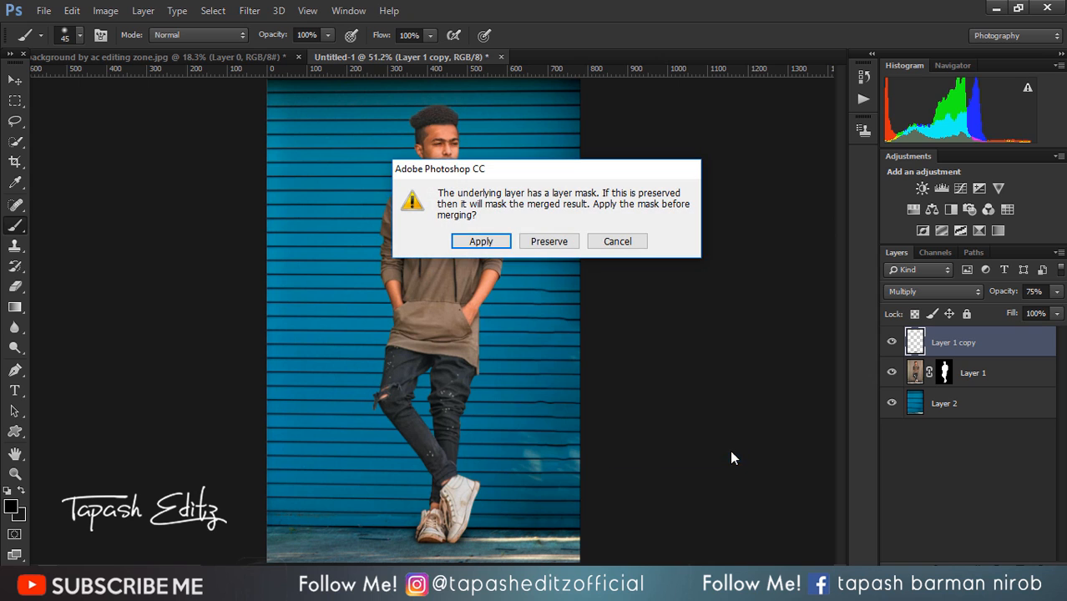
left_click(482, 242)
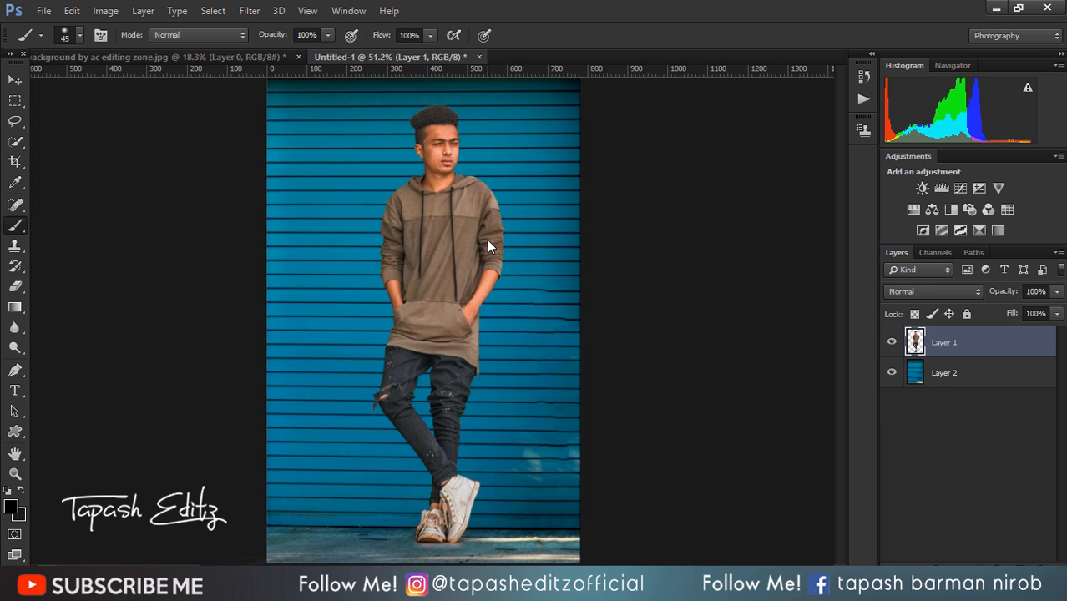
Step: Lower Layer 1's opacity to 51% so the shutter lines show through the man
scroll(486, 241, "down", 2)
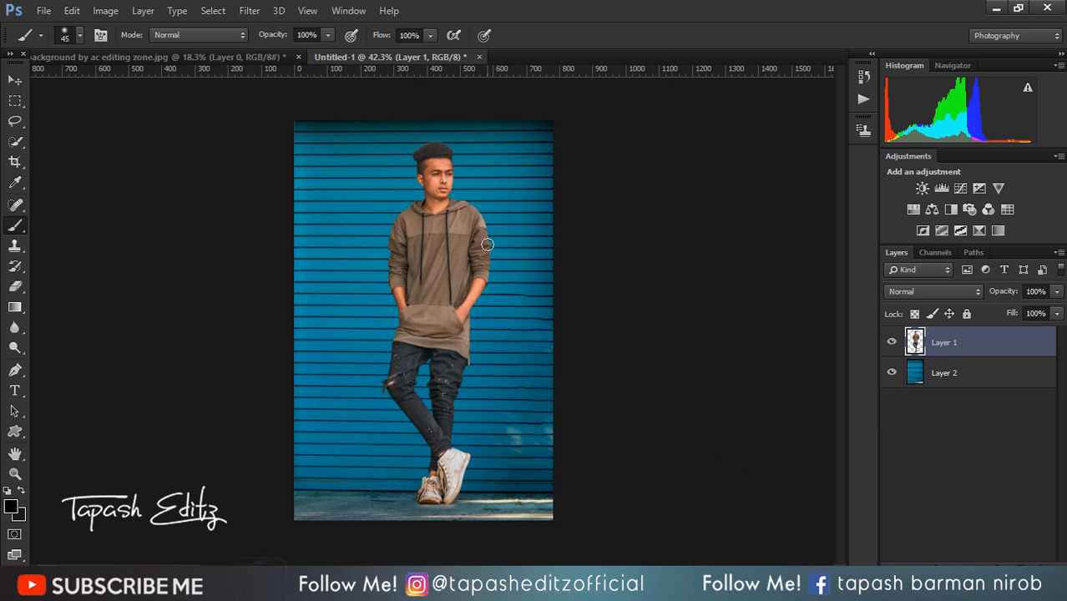
scroll(444, 176, "up", 3)
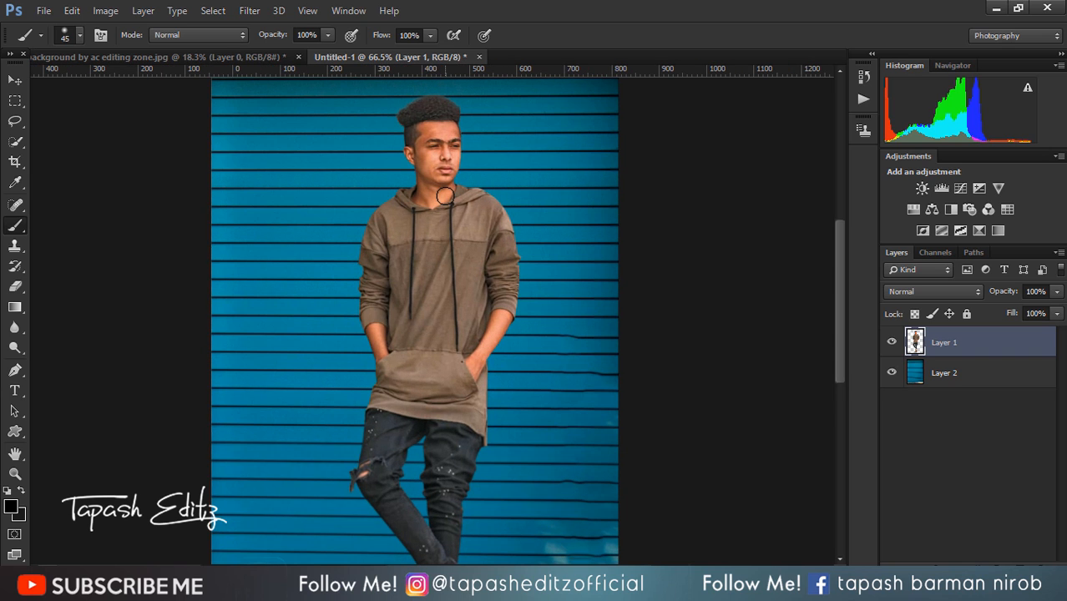
scroll(448, 190, "up", 4)
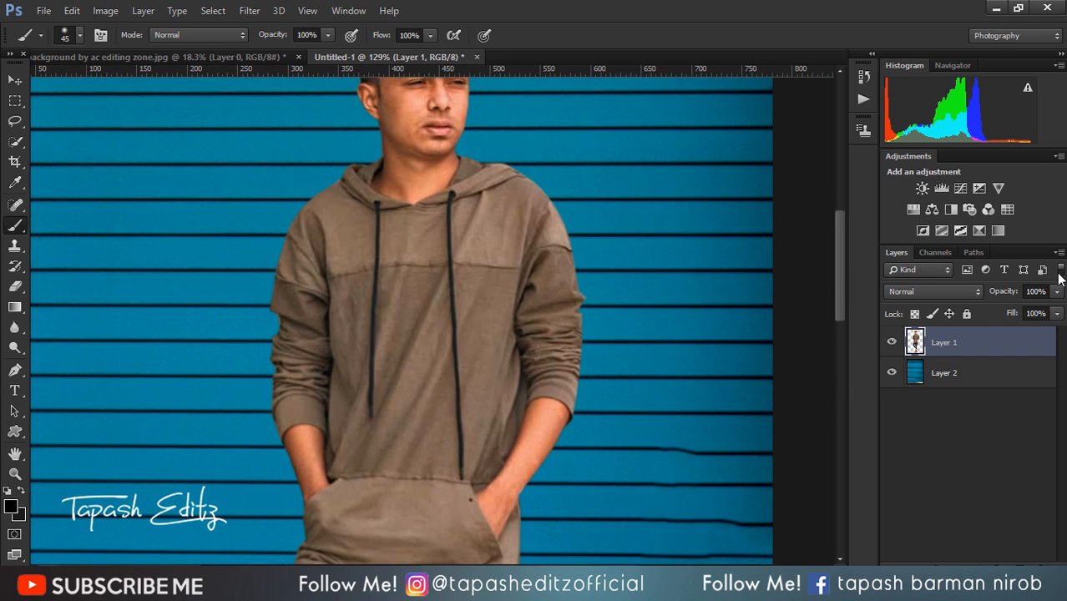
left_click(1057, 292)
left_click(1017, 308)
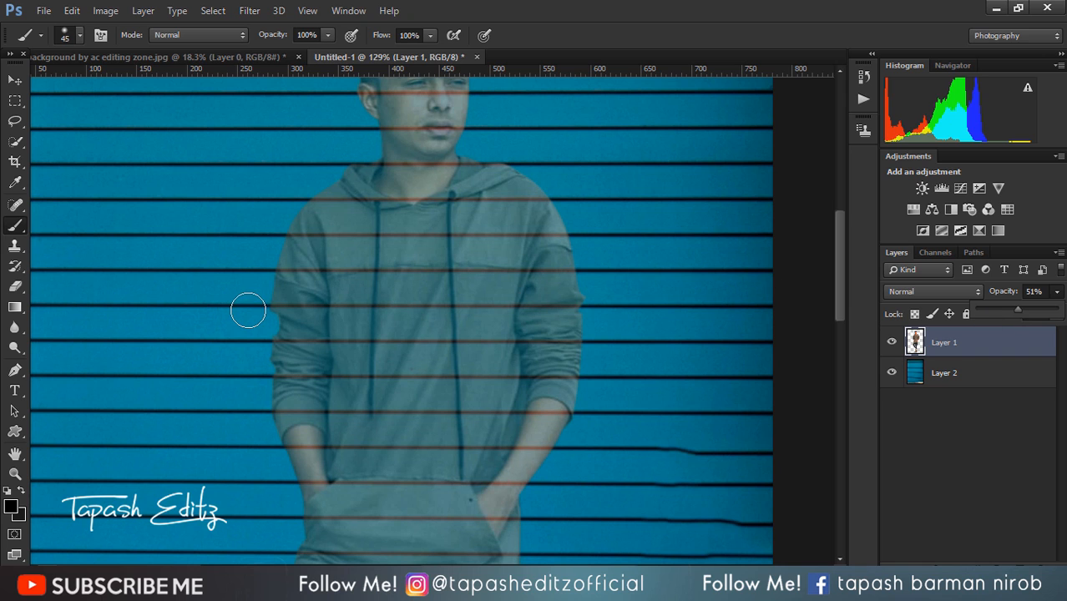
Step: Ready the Eraser with a hard round tip and reduce its size to 15
scroll(248, 311, "up", 4)
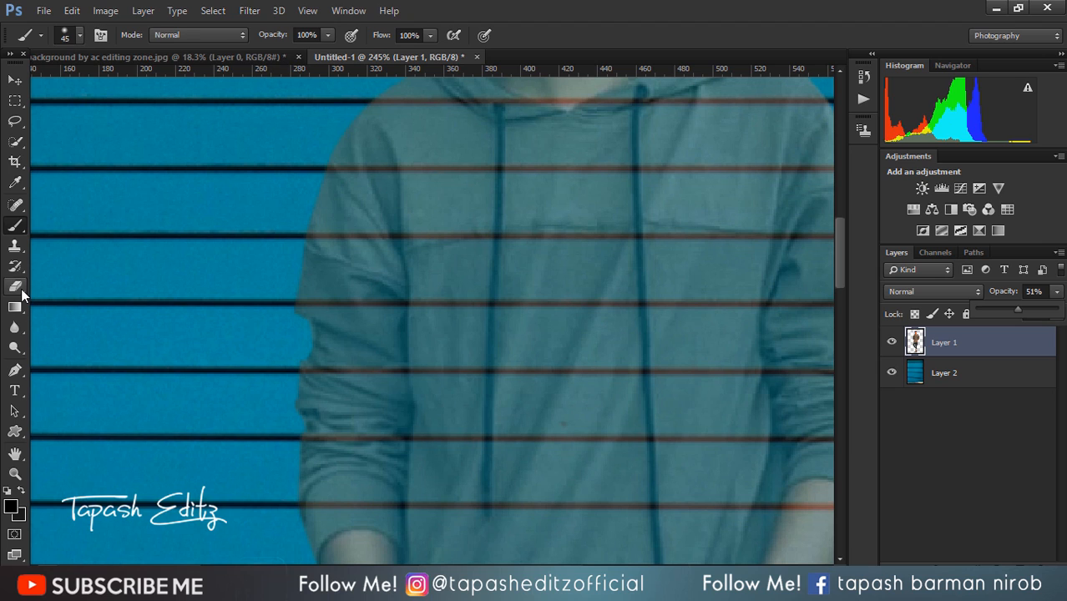
left_click(20, 290)
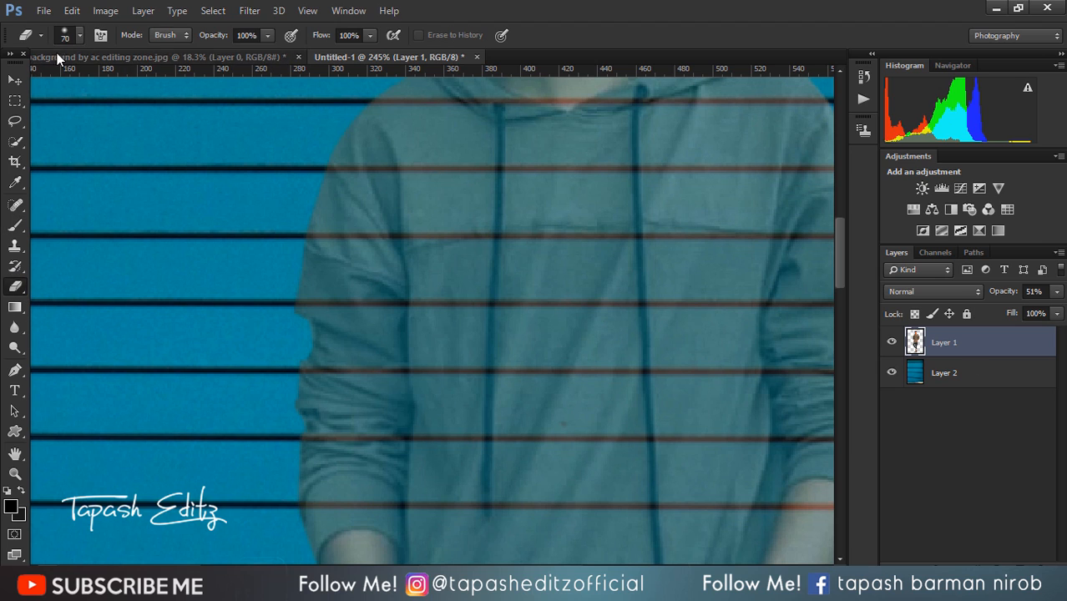
left_click(72, 37)
left_click(626, 26)
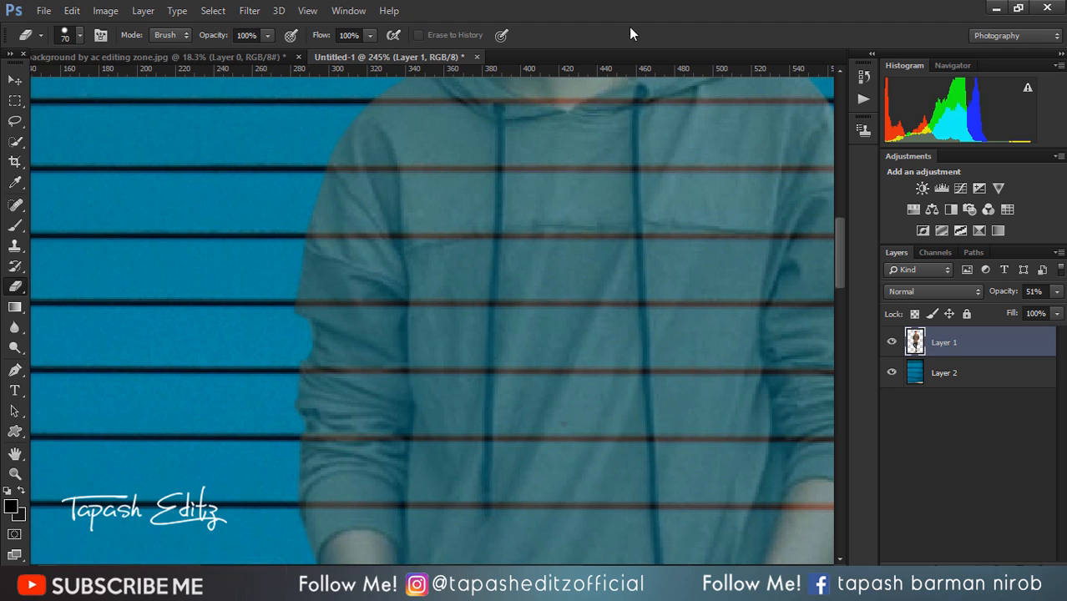
key("bracketleft")
key("bracketleft")
key("bracketleft")
key("bracketleft")
key("bracketleft")
key("bracketleft")
key("bracketleft")
key("bracketleft")
key("bracketleft")
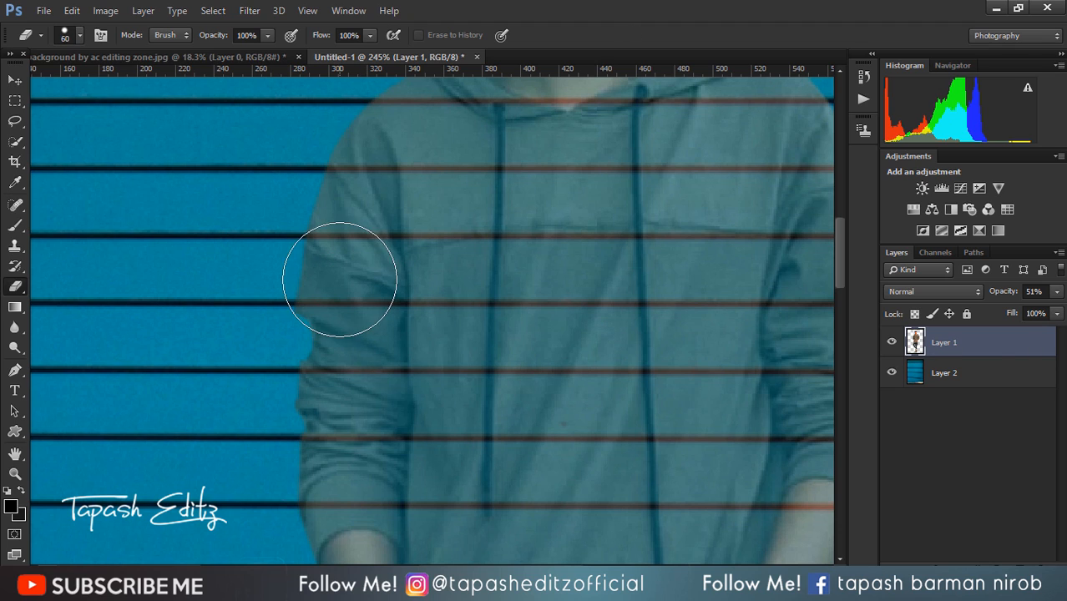
Step: Erase a full strip of Layer 1 between two shutter lines across the man's chest and upper sleeves
mouse_move(312, 269)
left_mouse_down()
mouse_move(350, 255)
mouse_move(303, 252)
mouse_move(377, 254)
mouse_move(300, 274)
mouse_move(350, 281)
mouse_move(313, 284)
mouse_move(387, 265)
mouse_move(374, 255)
mouse_move(393, 258)
mouse_move(383, 252)
mouse_move(449, 260)
mouse_move(372, 254)
mouse_move(371, 264)
mouse_move(460, 274)
left_mouse_up()
scroll(430, 325, "down", 1)
scroll(430, 325, "down", 2)
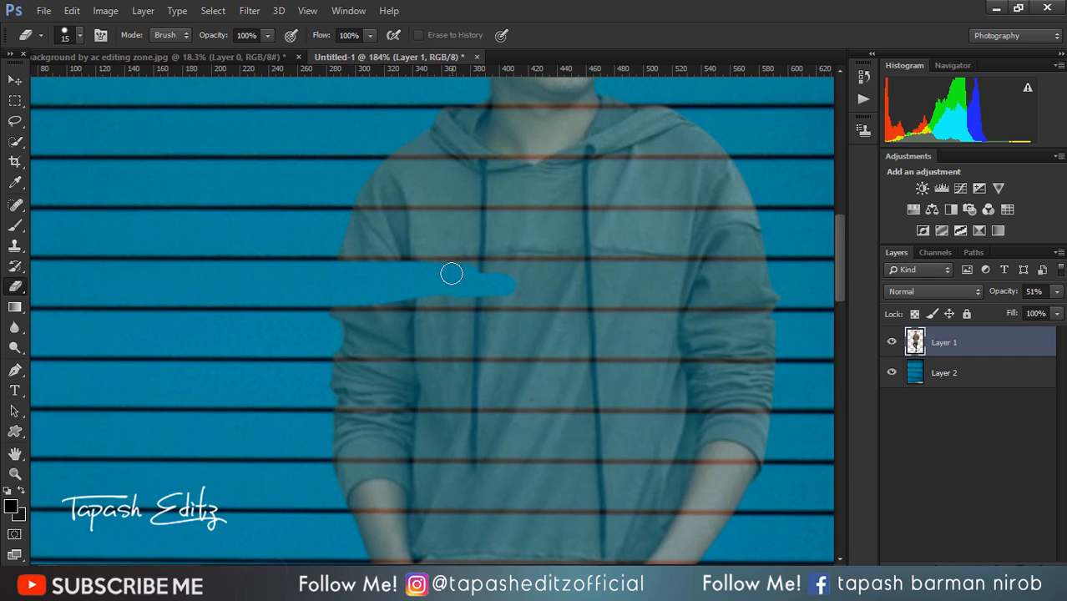
left_click_drag(479, 273, 624, 275)
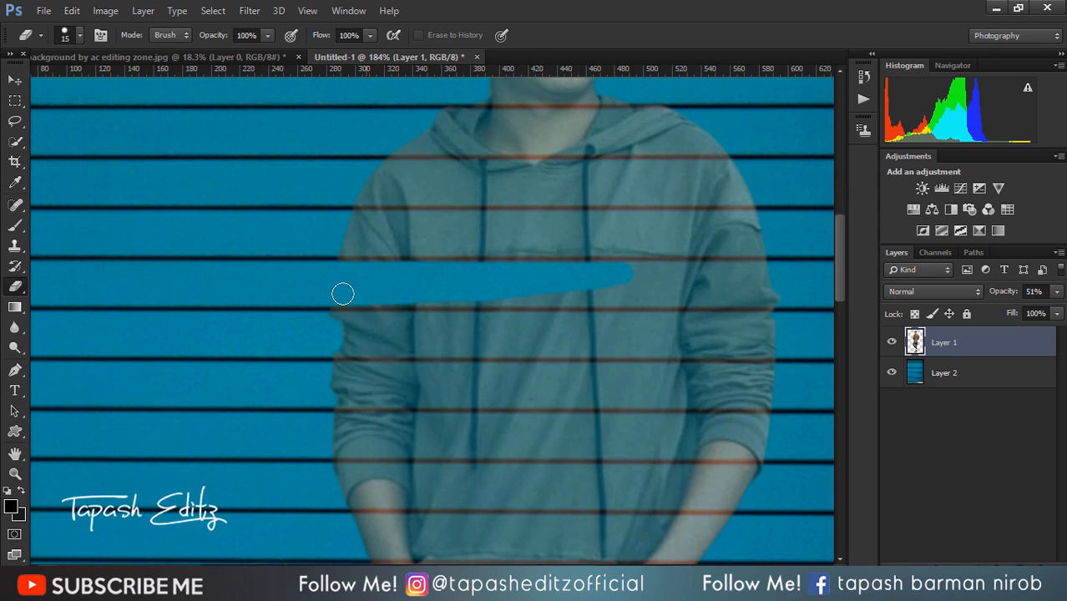
mouse_move(333, 295)
left_mouse_down()
mouse_move(798, 287)
mouse_move(765, 275)
mouse_move(619, 279)
left_mouse_up()
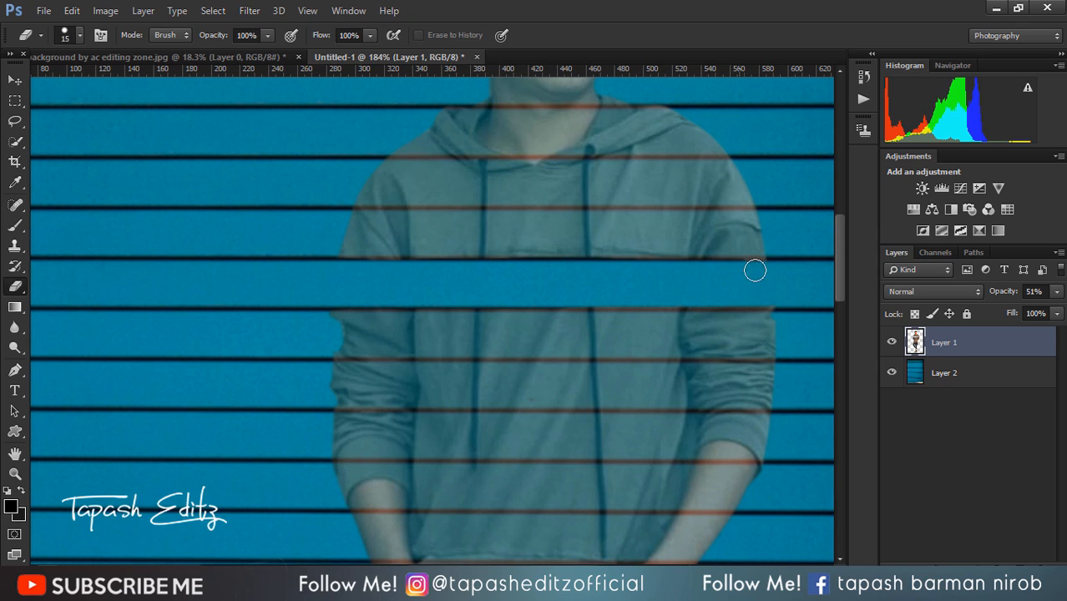
Step: Set Layer 1's opacity to 71% and erase a second strip between the shutter lines across the torso and lower sleeves
left_click(1055, 292)
left_click_drag(1060, 312, 1061, 311)
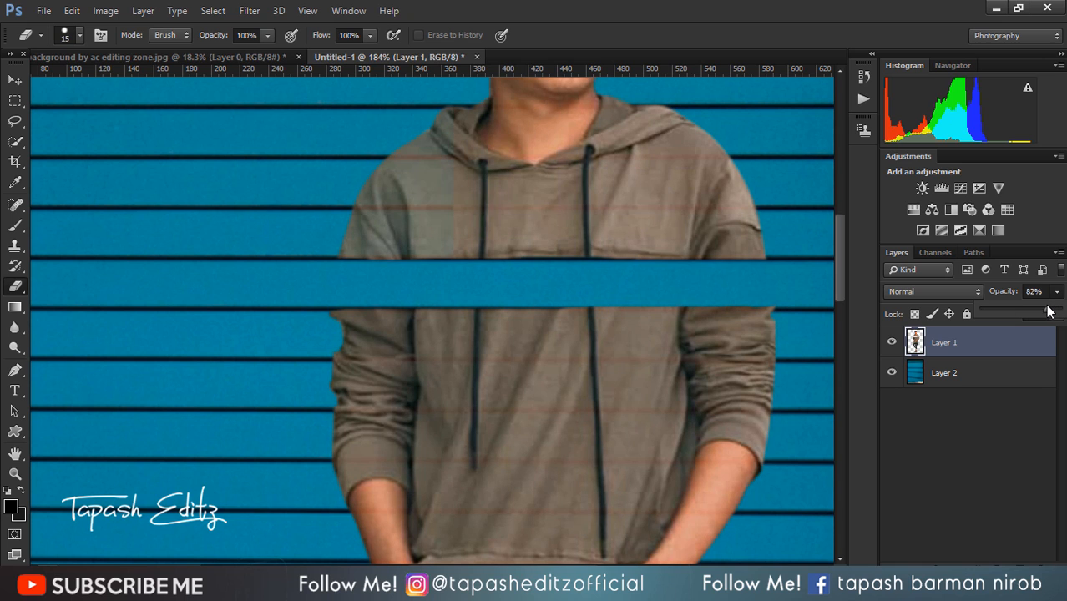
left_click_drag(1050, 311, 1037, 311)
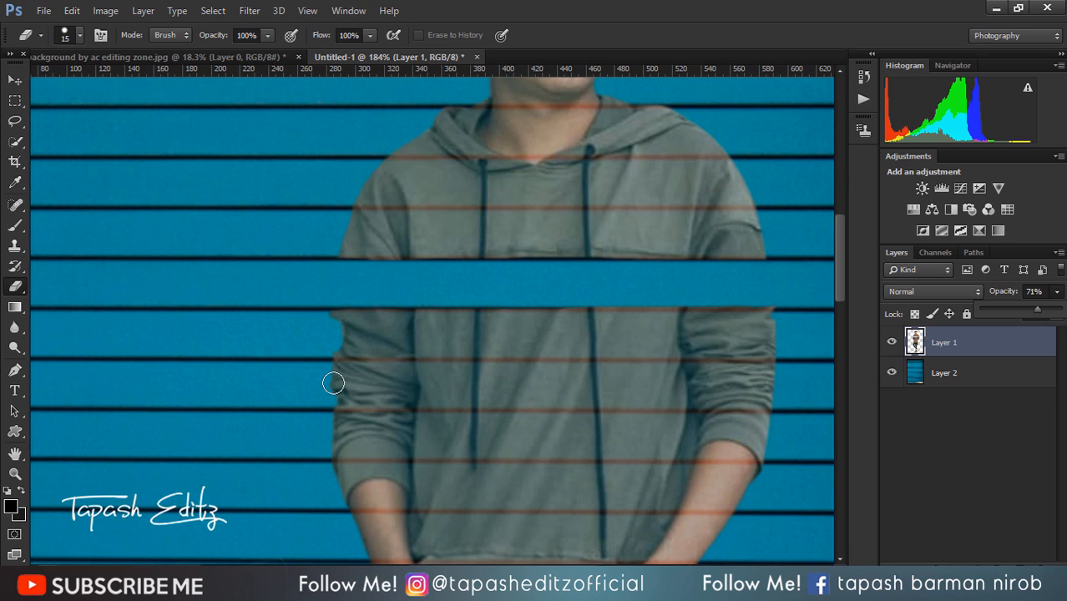
mouse_move(333, 383)
left_mouse_down()
mouse_move(400, 388)
mouse_move(336, 384)
mouse_move(351, 378)
mouse_move(331, 373)
mouse_move(438, 376)
mouse_move(364, 380)
mouse_move(341, 385)
mouse_move(340, 398)
mouse_move(789, 386)
mouse_move(772, 373)
mouse_move(426, 375)
mouse_move(554, 377)
left_mouse_up()
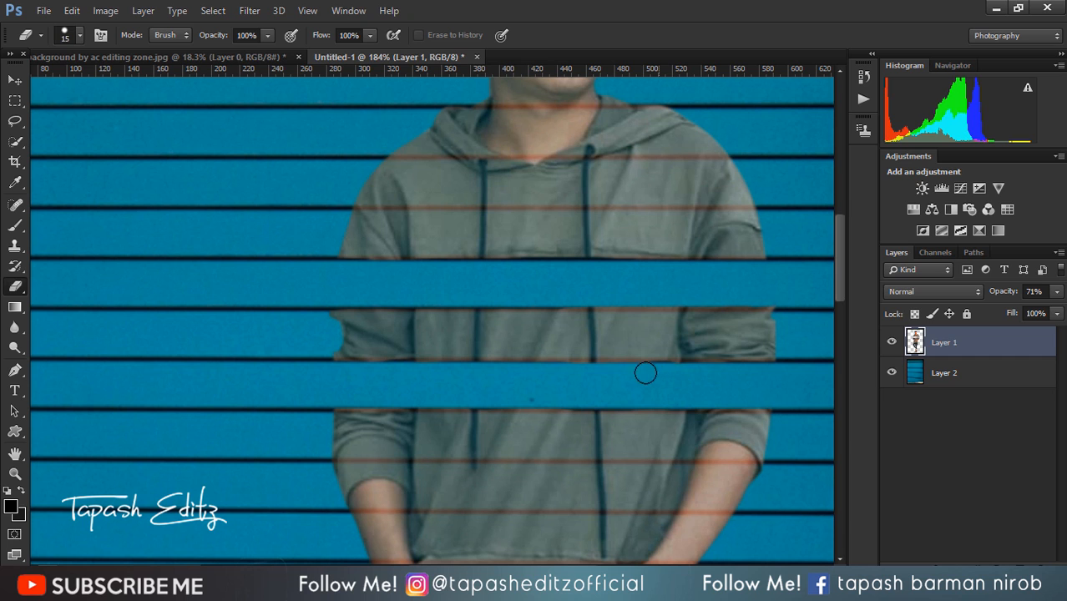
Step: Raise Layer 1's opacity to 99% to check the two erased strips on the whole figure
scroll(395, 365, "down", 8)
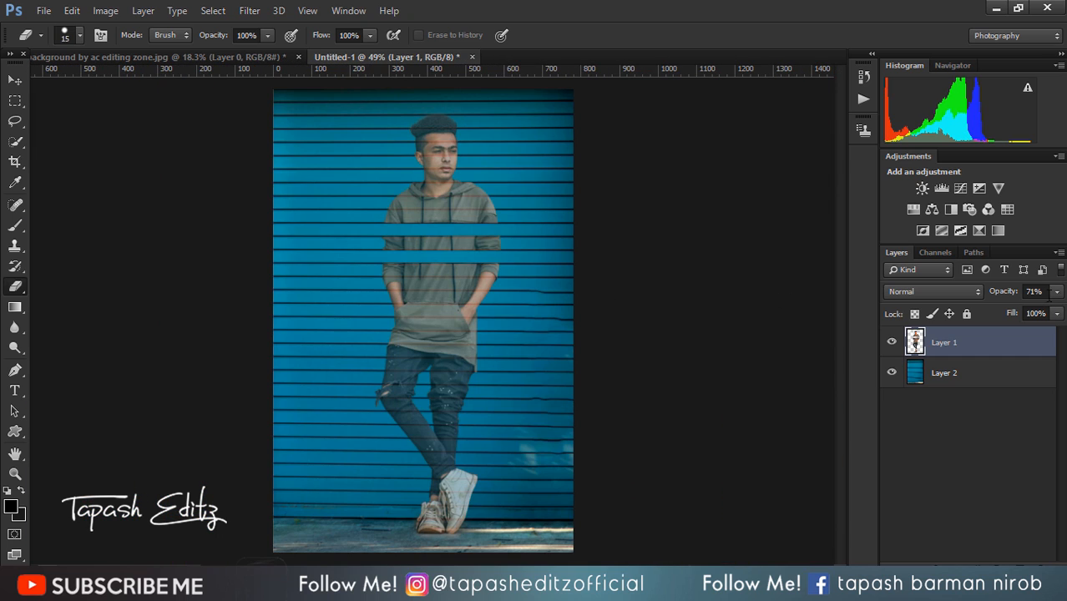
left_click(1056, 292)
left_click_drag(1037, 313, 1060, 313)
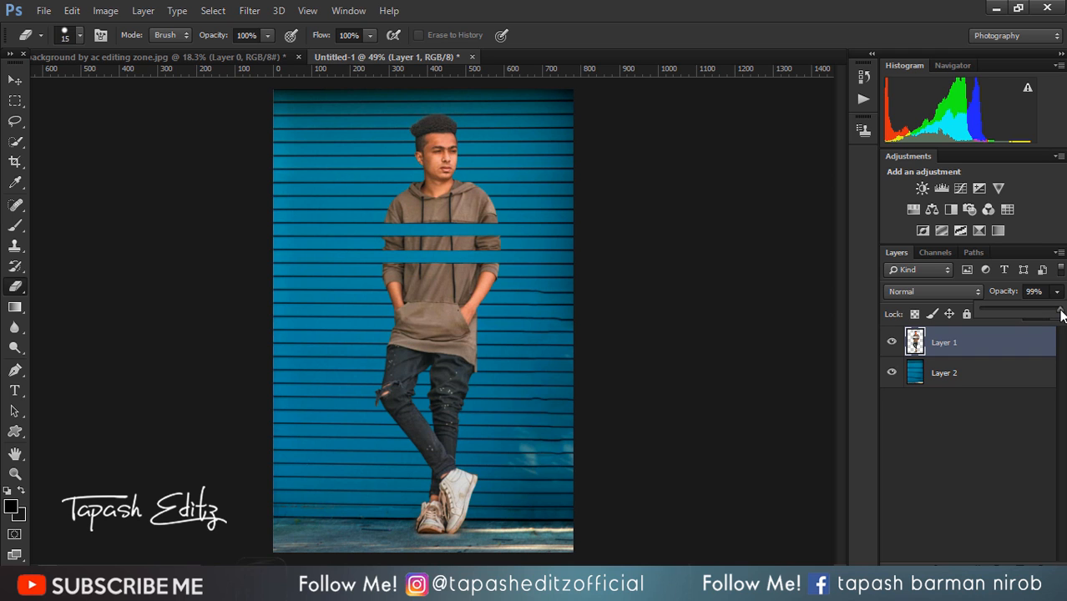
Step: Set Layer 1's opacity to 40%, erase a strip across the forearms just above the hoodie pocket, and enlarge the Eraser to 25
scroll(461, 267, "up", 7)
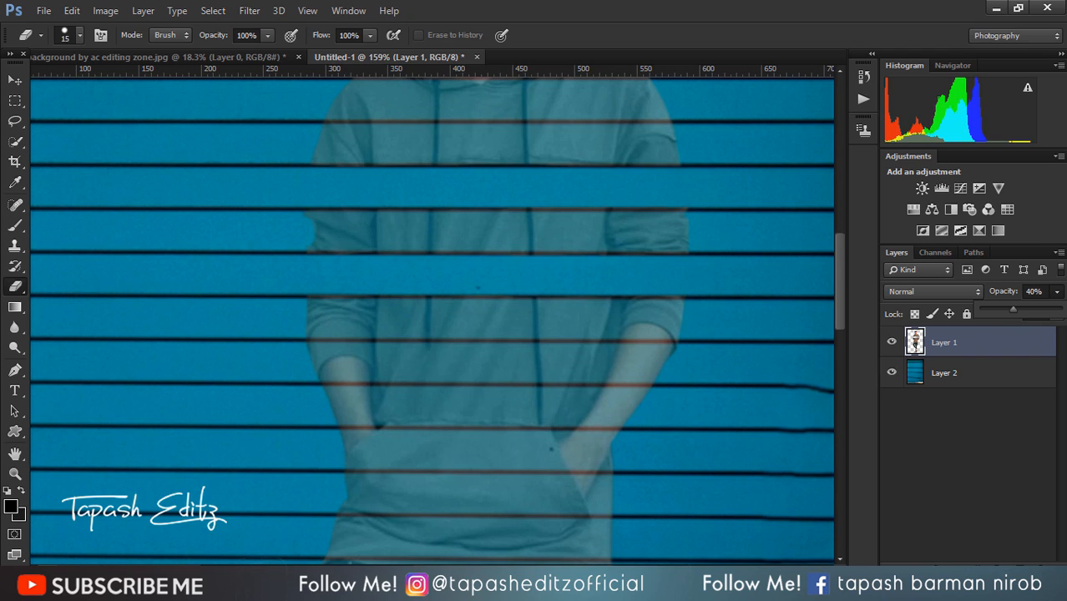
left_click(992, 518)
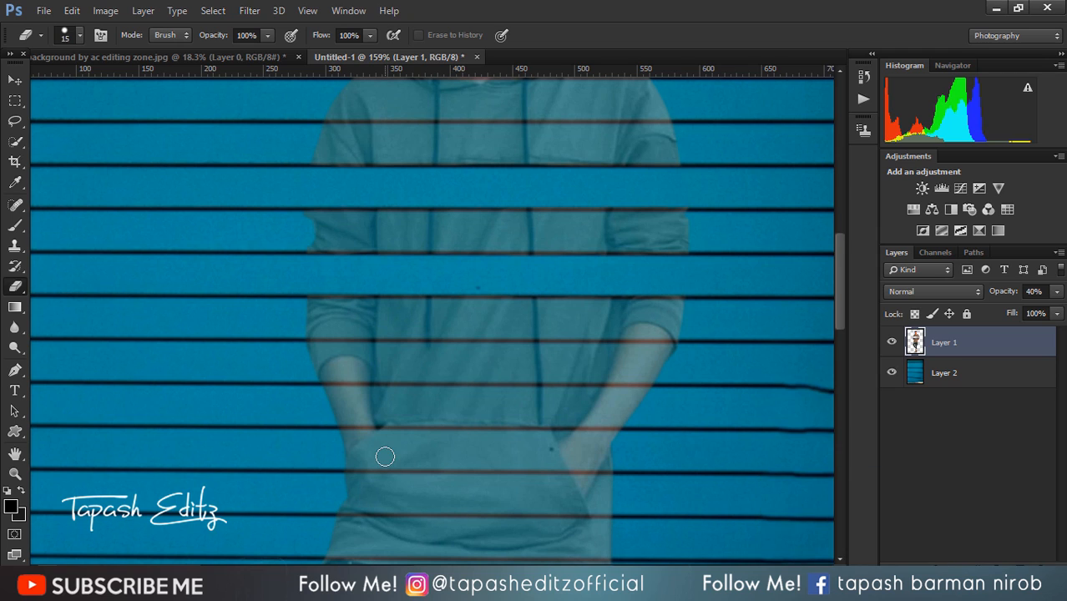
scroll(385, 457, "down", 1)
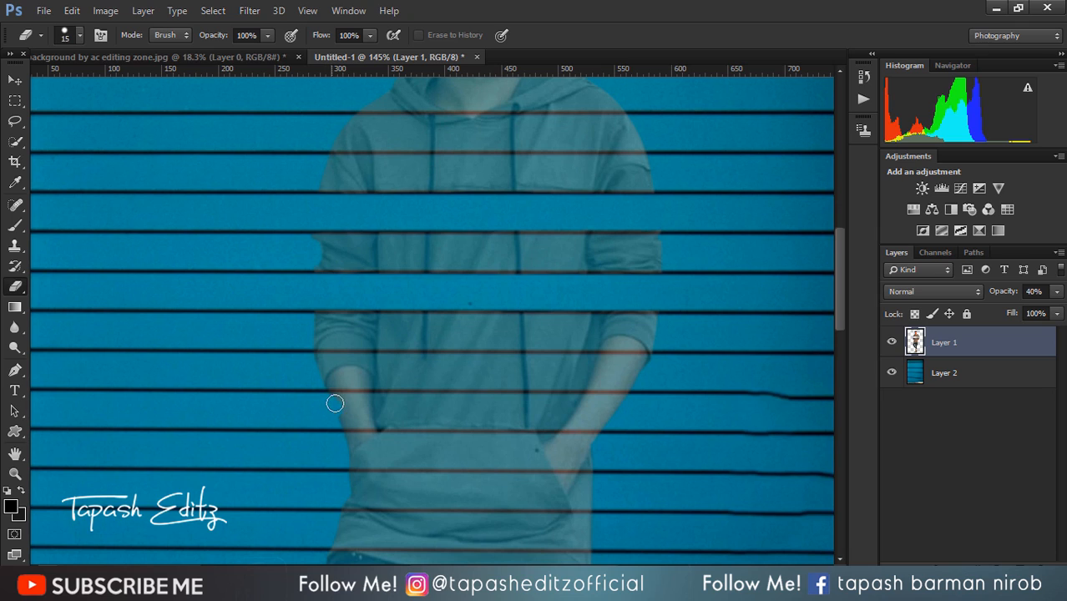
mouse_move(369, 405)
left_mouse_down()
mouse_move(381, 408)
mouse_move(352, 412)
mouse_move(626, 410)
mouse_move(586, 409)
left_mouse_up()
key("bracketright")
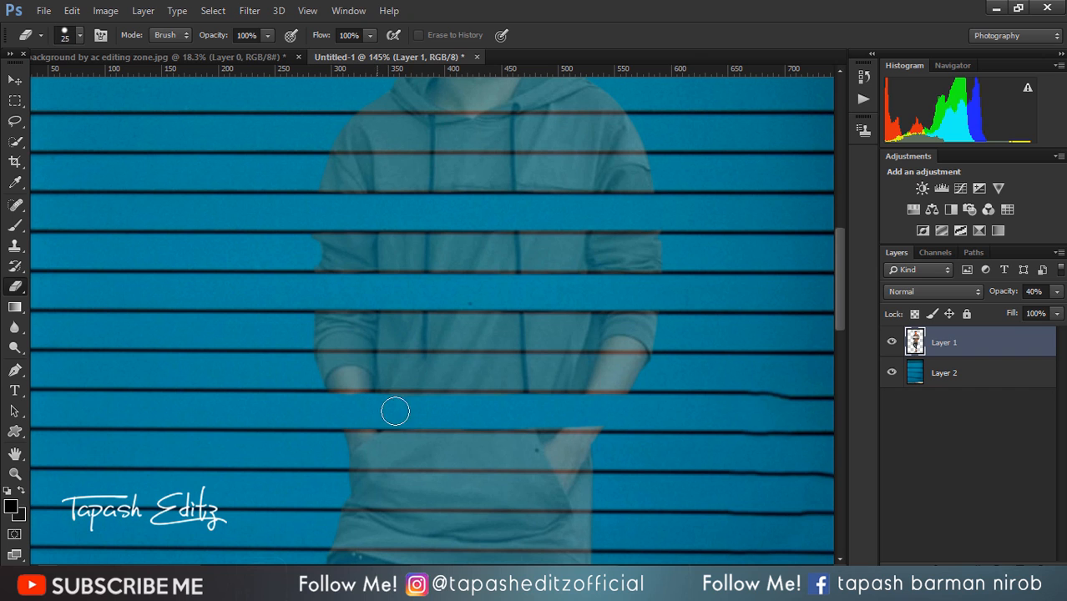
Step: Erase two strips between shutter lines across the man's legs, one at the knees and one below them
scroll(523, 406, "down", 3)
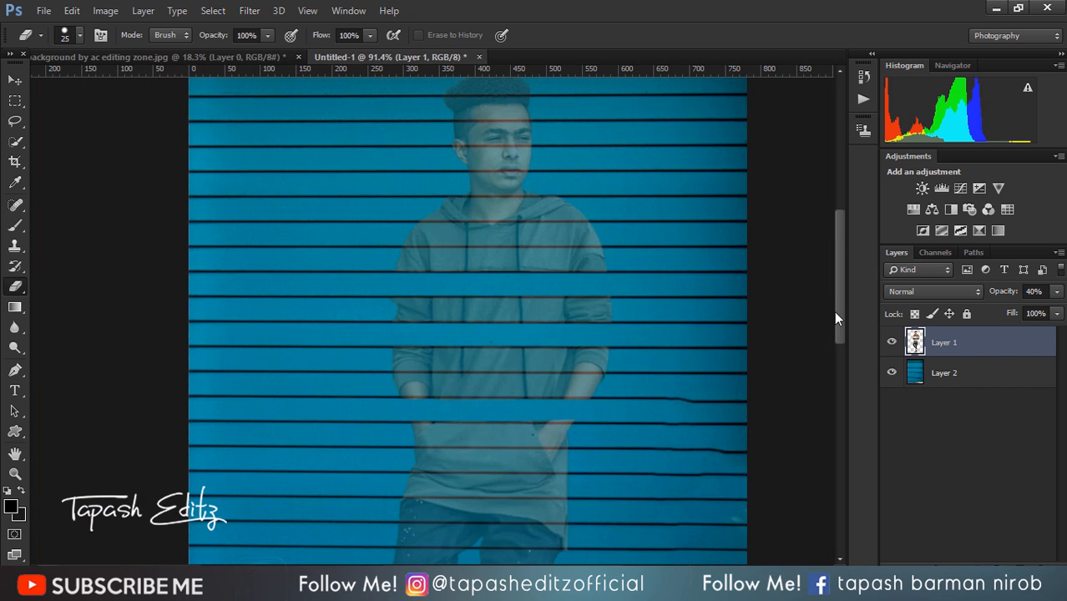
left_click_drag(841, 330, 838, 374)
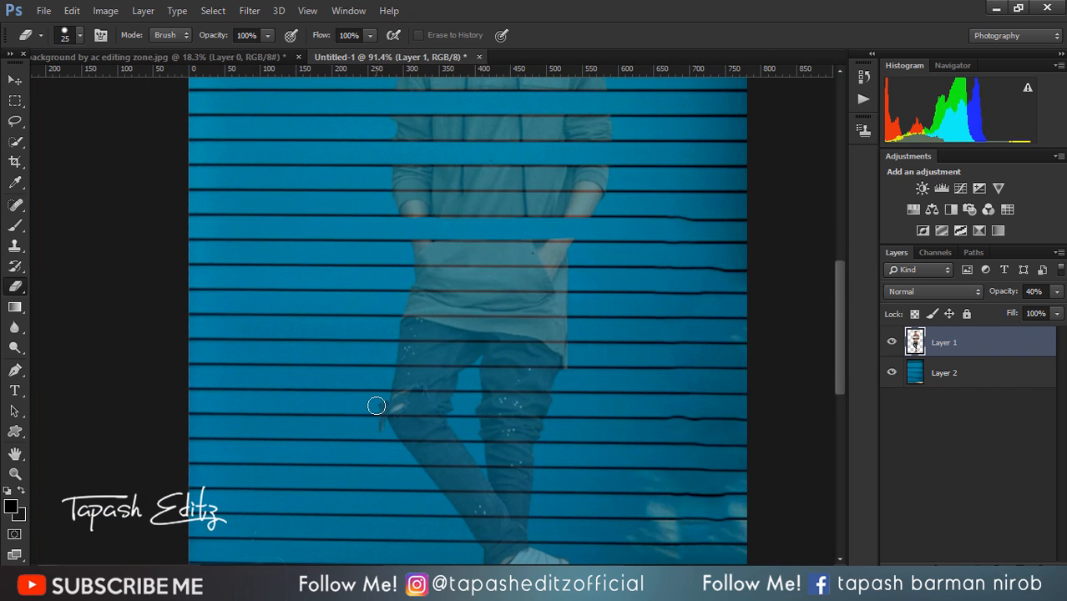
left_click_drag(376, 406, 561, 404)
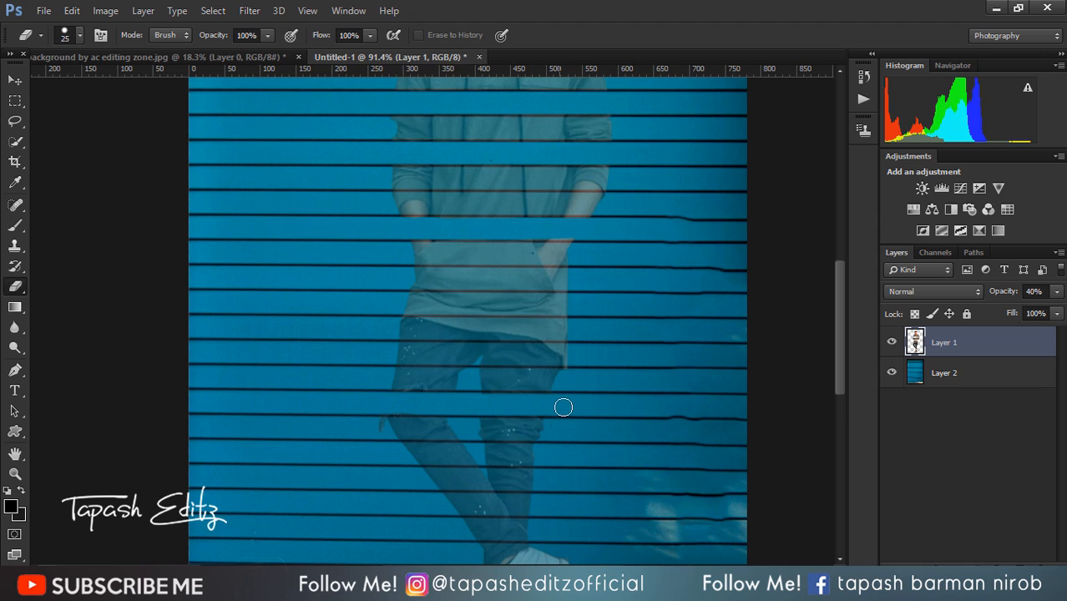
scroll(565, 401, "down", 1)
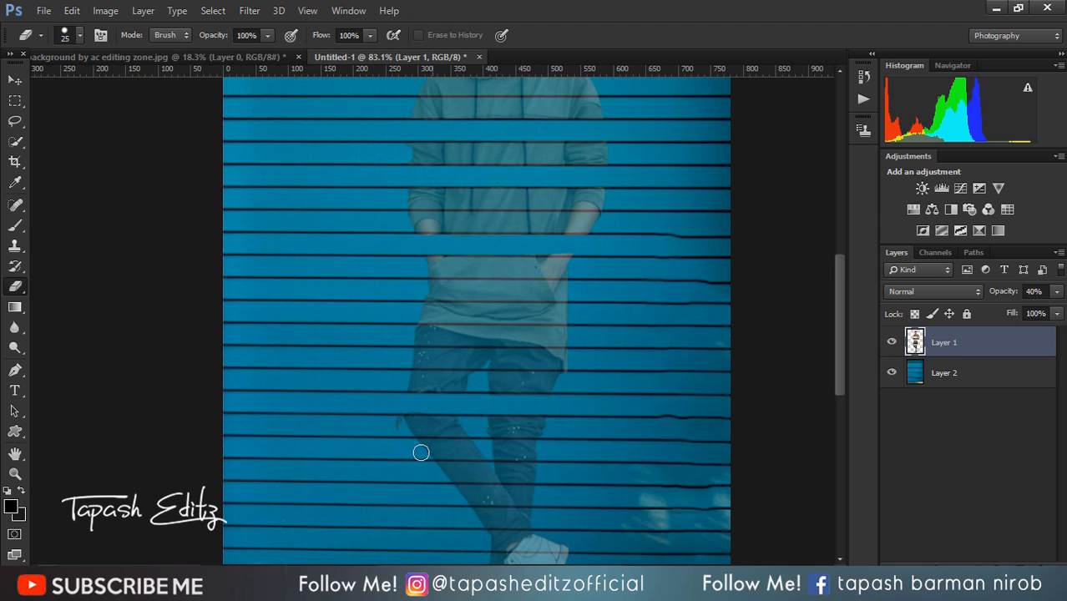
mouse_move(428, 468)
left_mouse_down()
mouse_move(545, 475)
mouse_move(451, 474)
left_mouse_up()
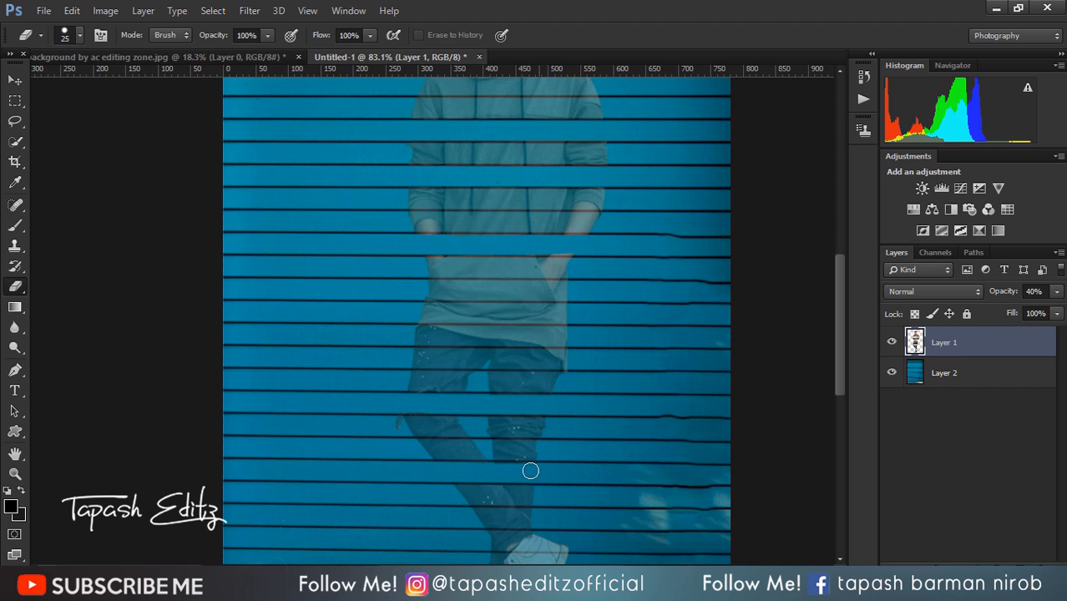
Step: Restore Layer 1's opacity to 100% and review the five strips across the whole figure
scroll(560, 306, "down", 3)
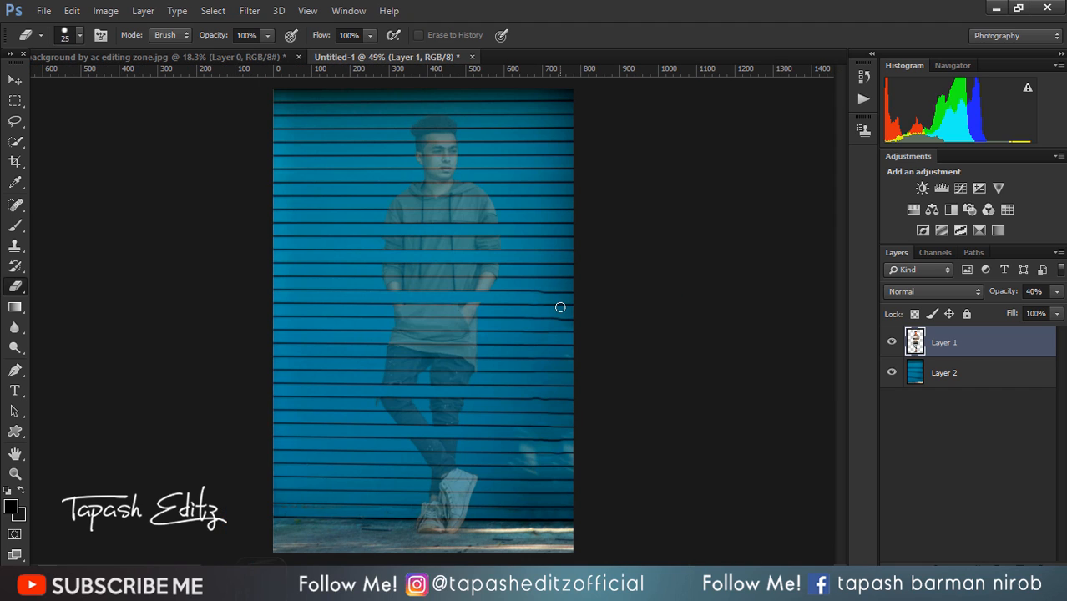
left_click(1057, 292)
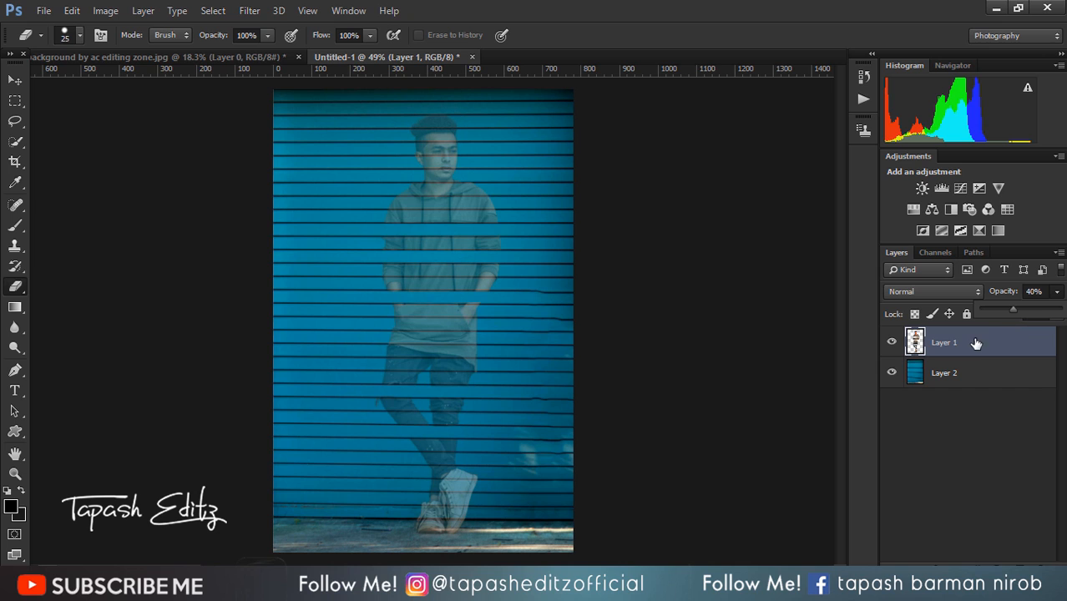
left_click_drag(1013, 307, 1062, 309)
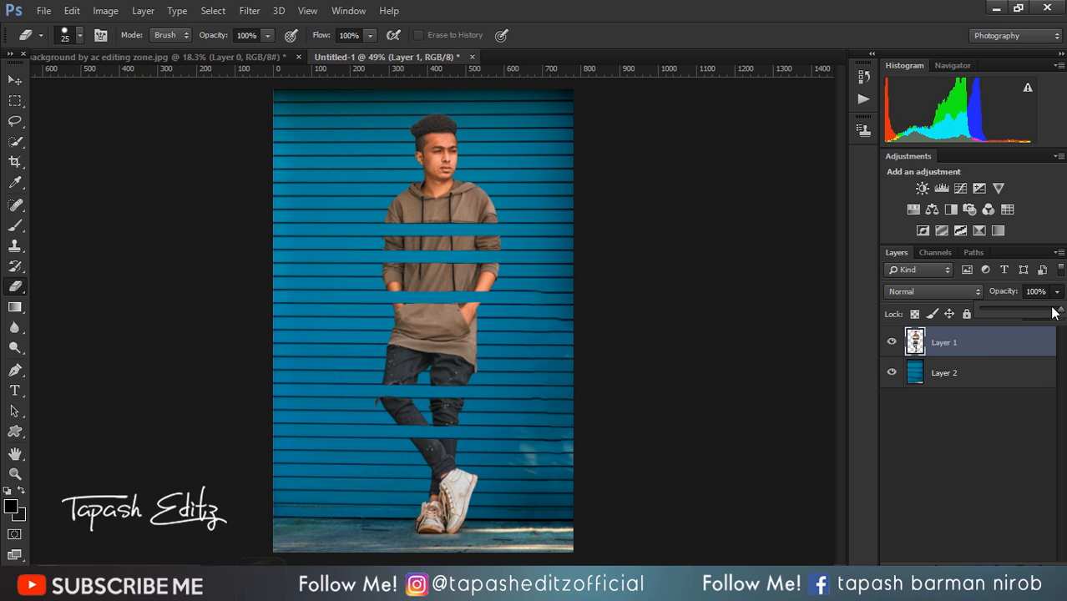
scroll(494, 291, "down", 2)
scroll(495, 291, "up", 2)
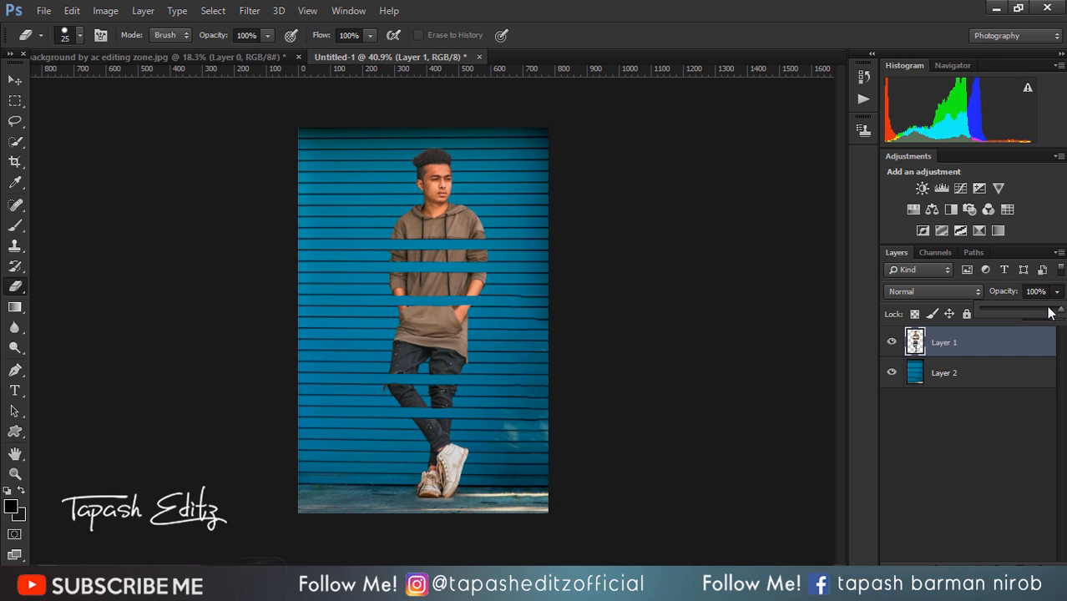
Step: Erase a strip across the hoodie just below the pocket, lowering Layer 1's opacity to 58% to follow the shutter lines
left_click_drag(1050, 312, 1050, 312)
left_click(395, 334)
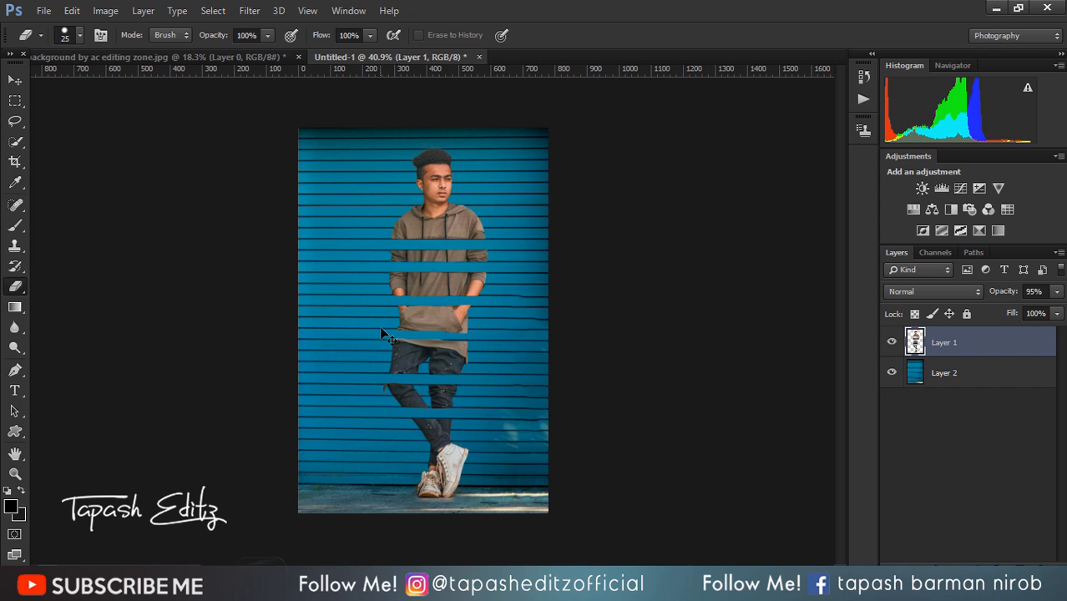
scroll(392, 351, "up", 4)
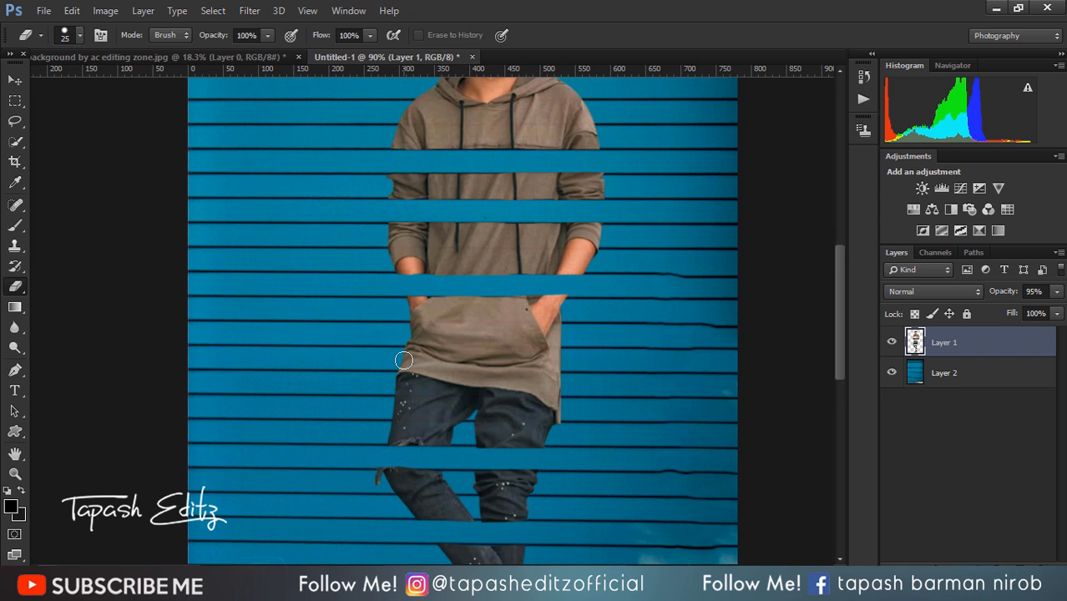
left_click_drag(403, 360, 560, 362)
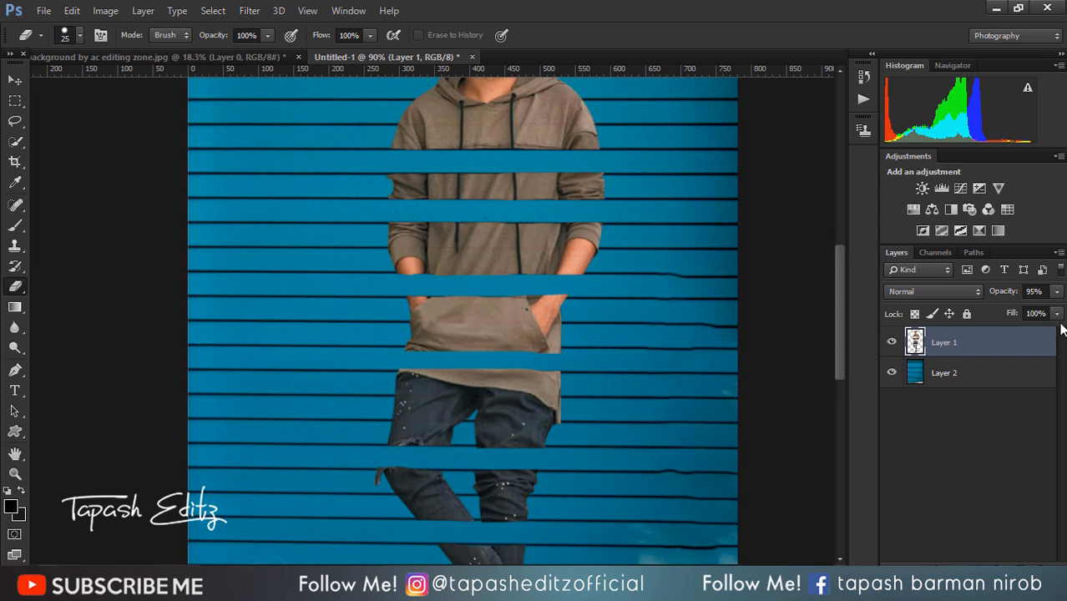
left_click(565, 359)
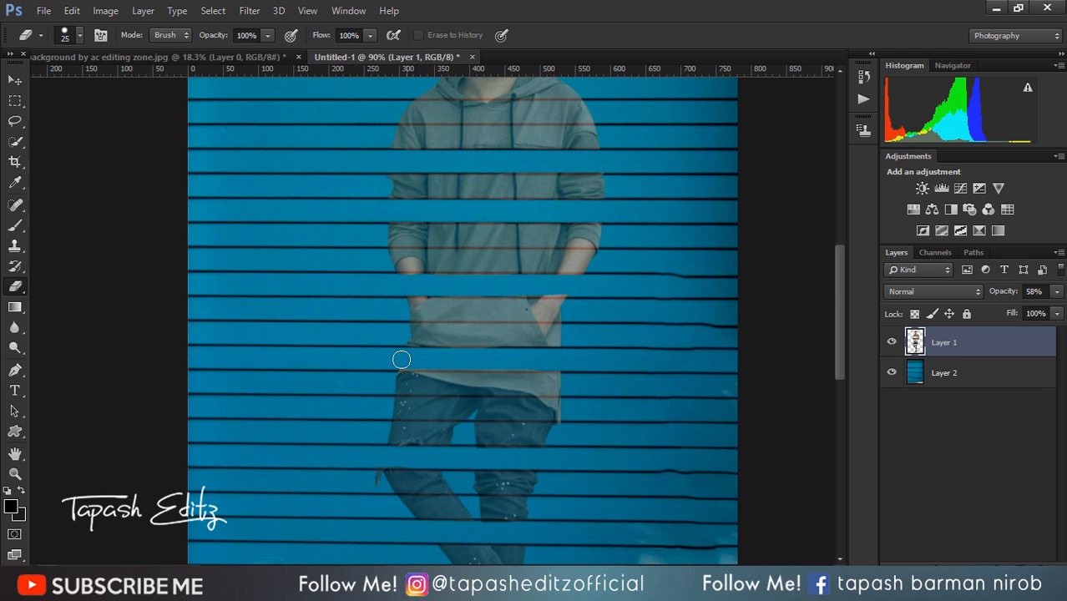
Step: Return Layer 1's opacity to 100% and view the full composition
left_click(1058, 291)
left_click_drag(1026, 309, 1061, 309)
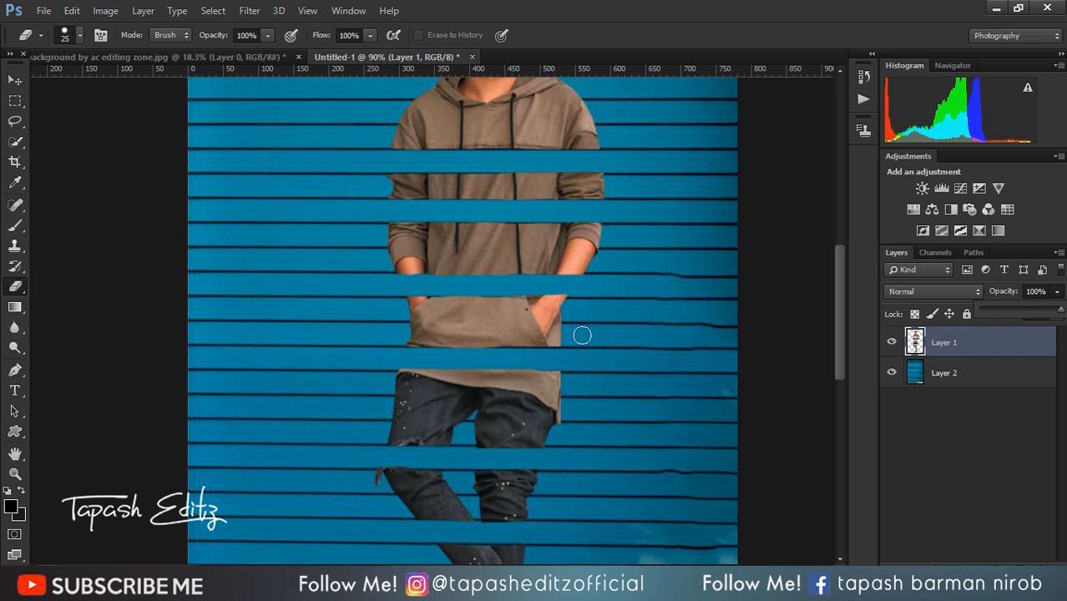
scroll(713, 333, "down", 5)
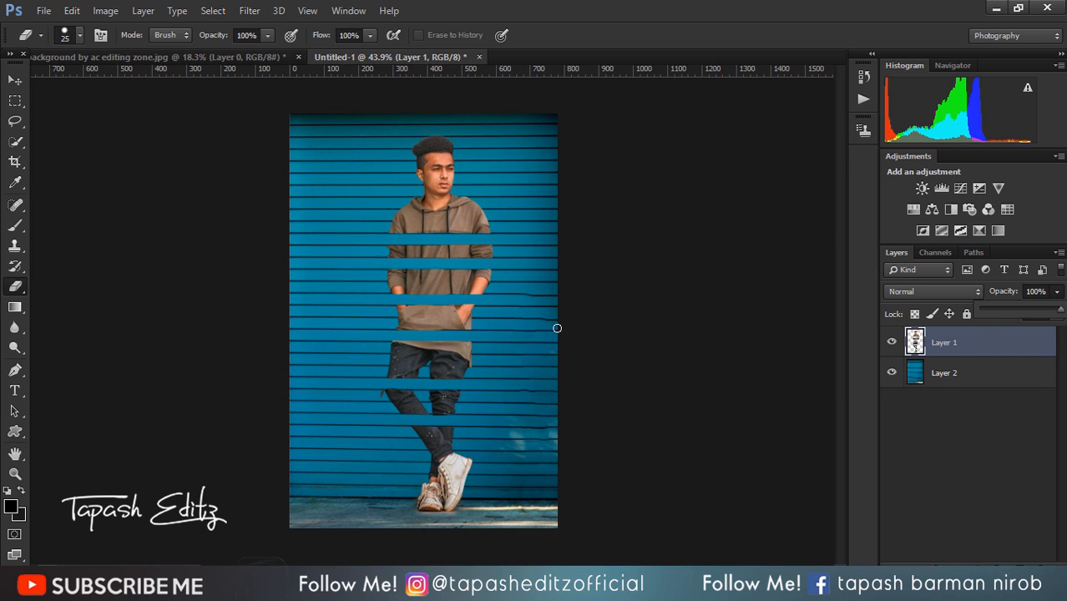
Step: Lower Layer 1's opacity to 53% and erase the leftover edges along the strips above and below the hoodie pocket
scroll(524, 331, "up", 1)
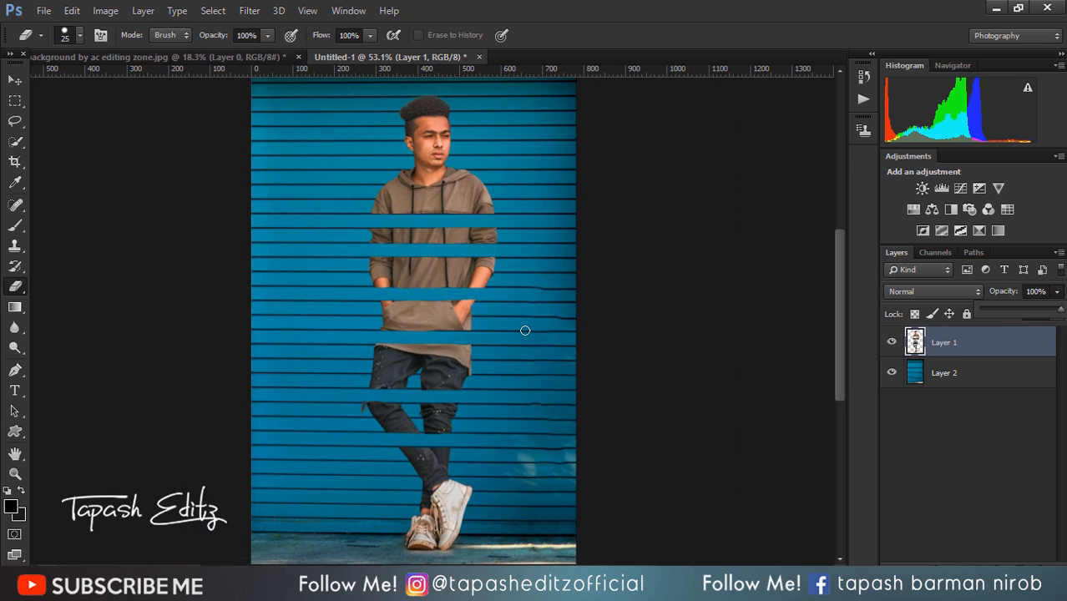
scroll(524, 331, "down", 3)
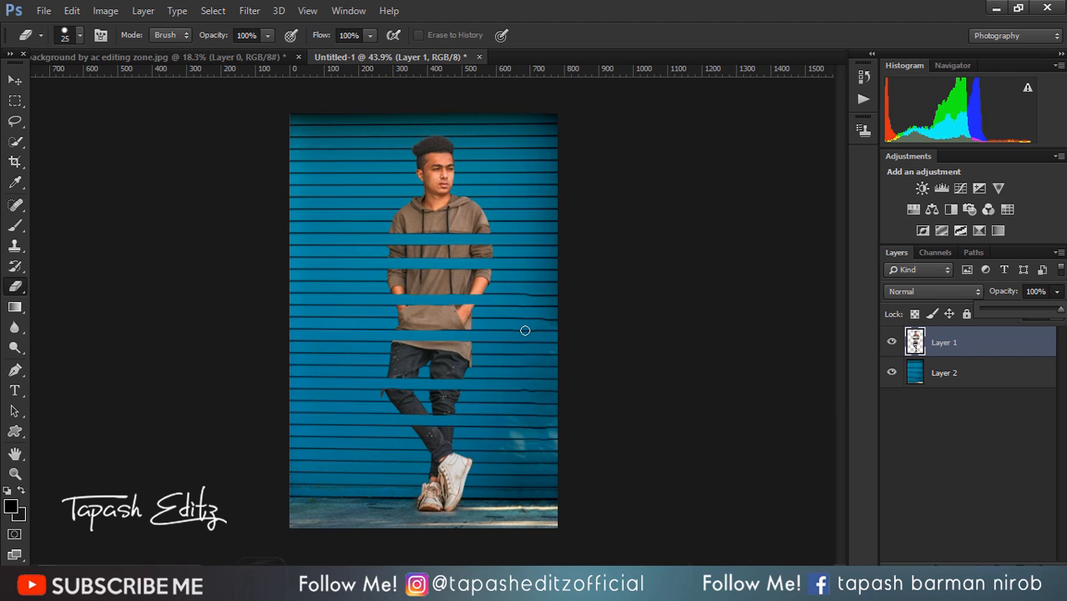
scroll(533, 332, "up", 1)
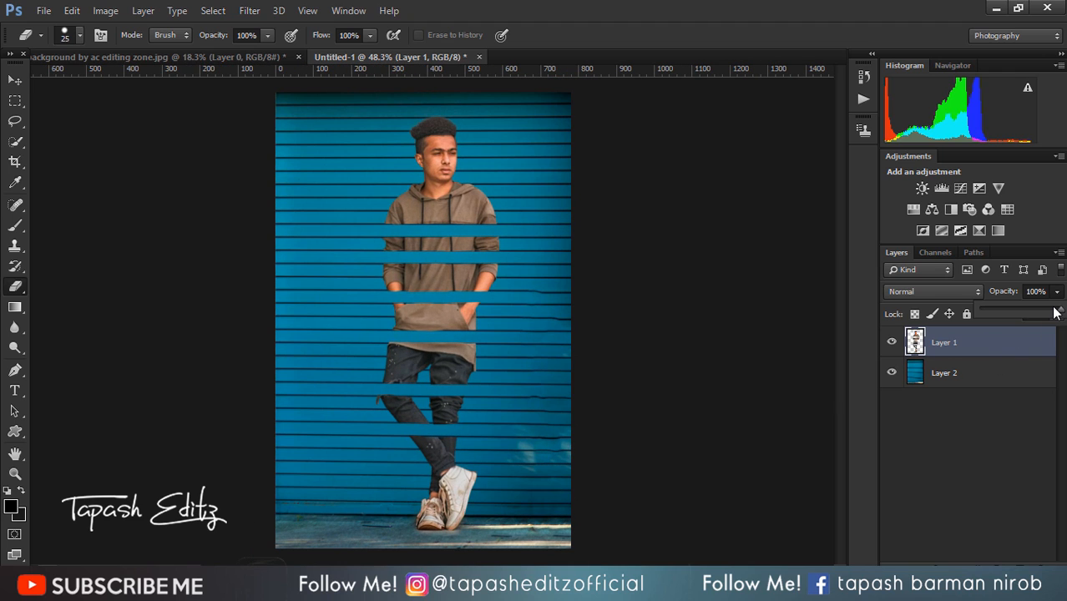
left_click_drag(1056, 312, 1055, 310)
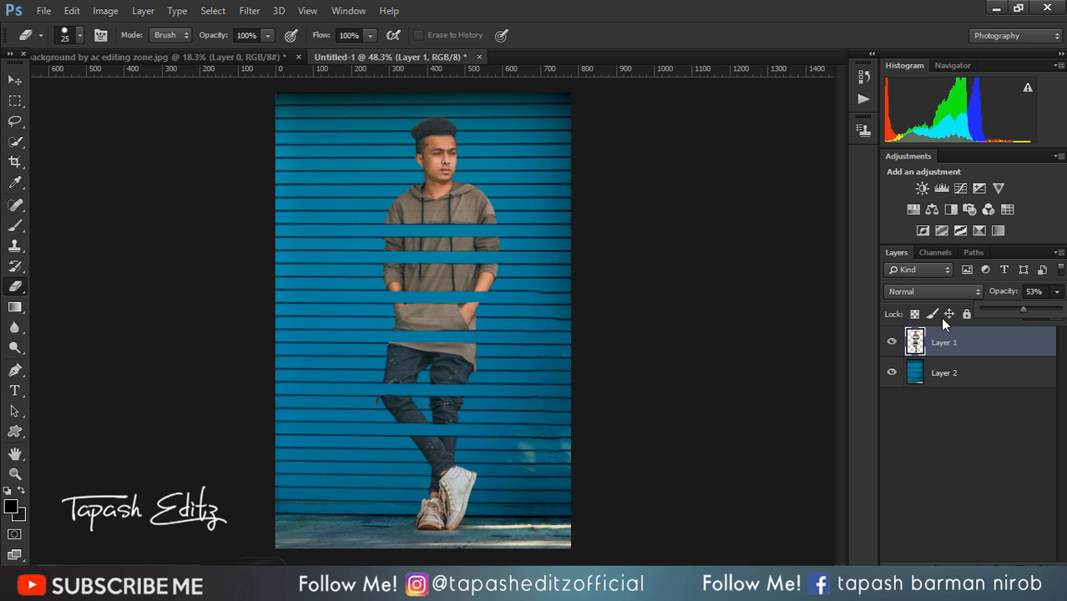
scroll(440, 331, "up", 6)
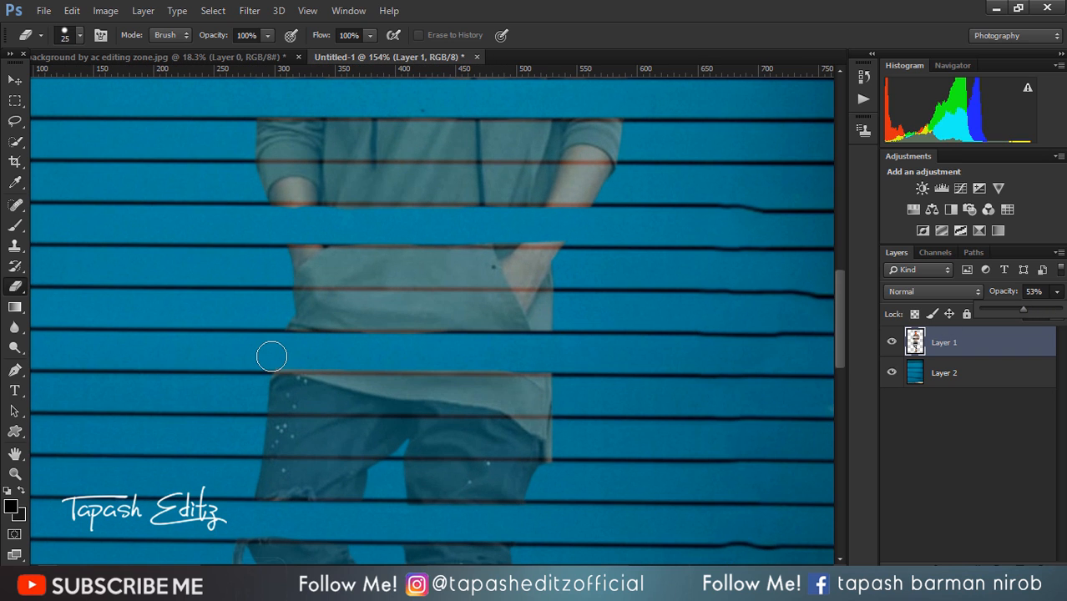
left_click_drag(276, 356, 384, 356)
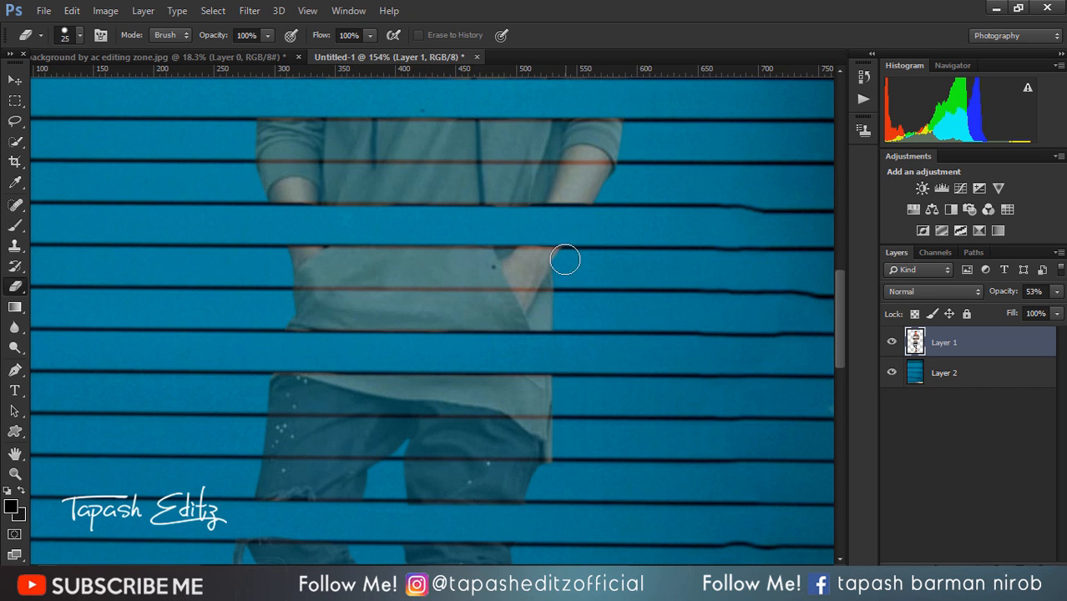
Step: Erase the remaining traces of the hoodie inside the uppermost strip across the chest
scroll(564, 260, "up", 5)
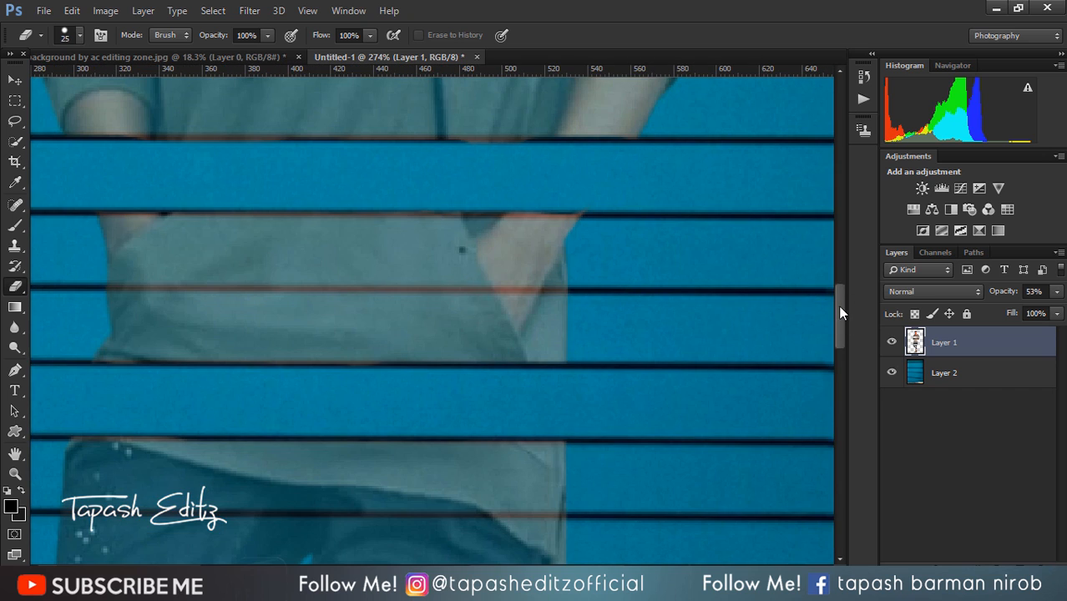
scroll(841, 313, "down", 5)
scroll(837, 293, "up", 3)
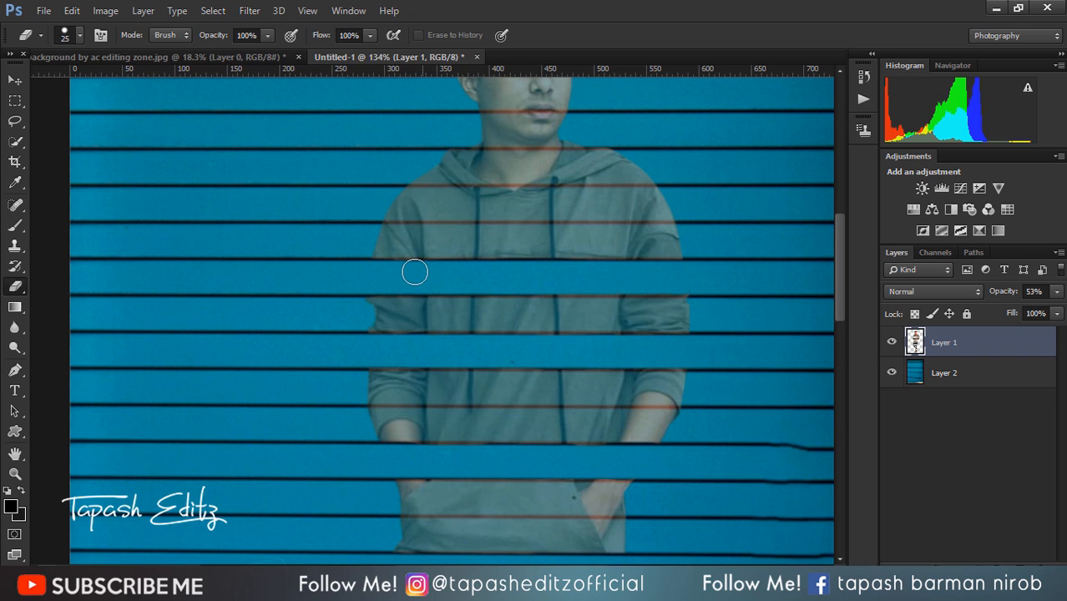
mouse_move(415, 272)
left_mouse_down()
mouse_move(373, 270)
mouse_move(697, 284)
left_mouse_up()
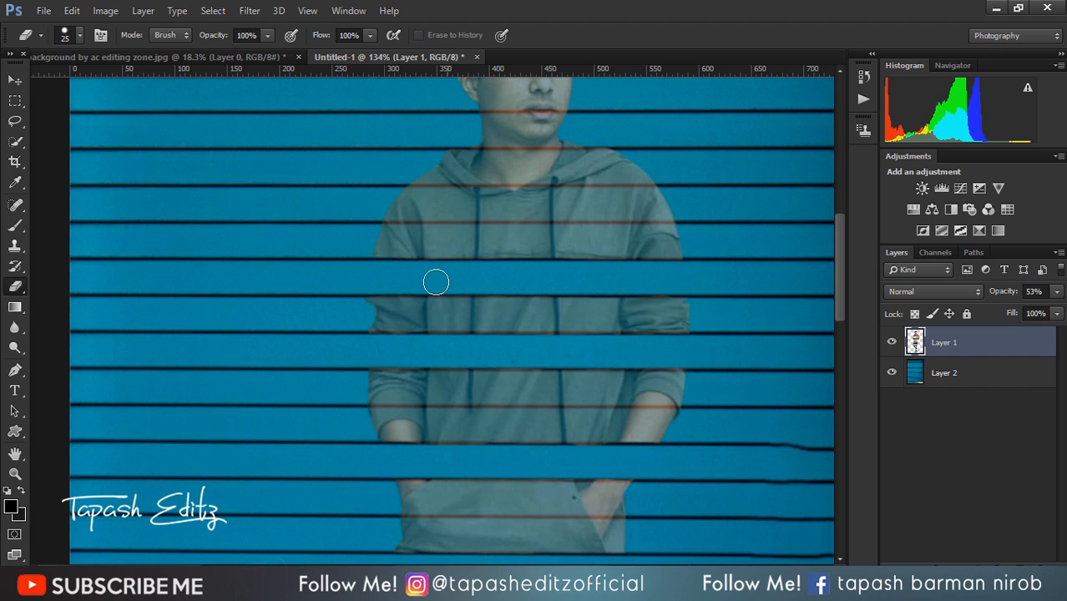
Step: Examine the erased strips across the whole figure, including the hoodie and legs, for leftover edges along the shutter lines
scroll(573, 364, "down", 2)
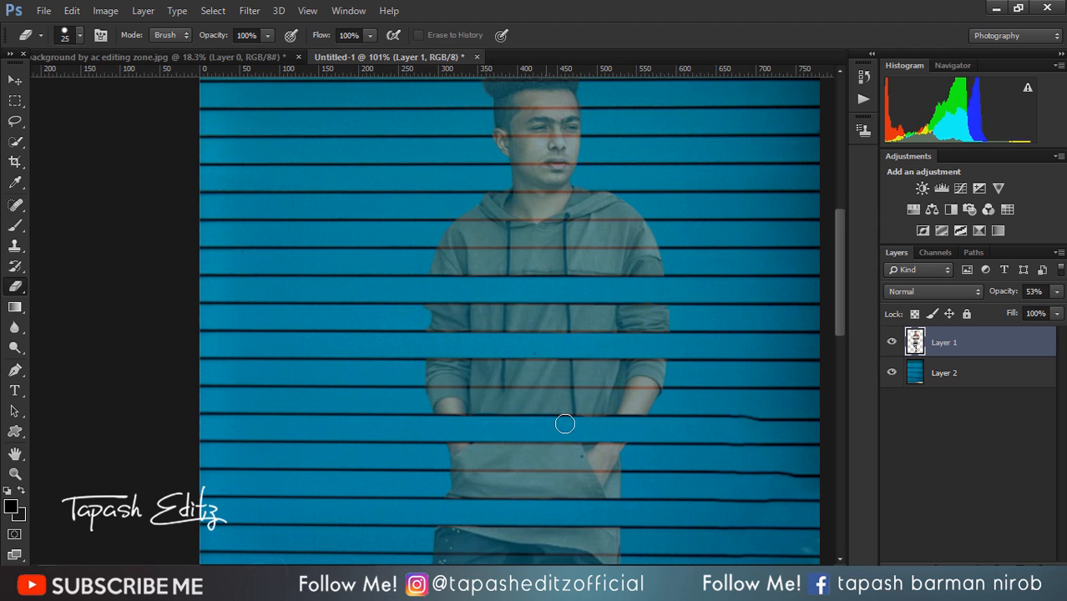
scroll(535, 426, "down", 1)
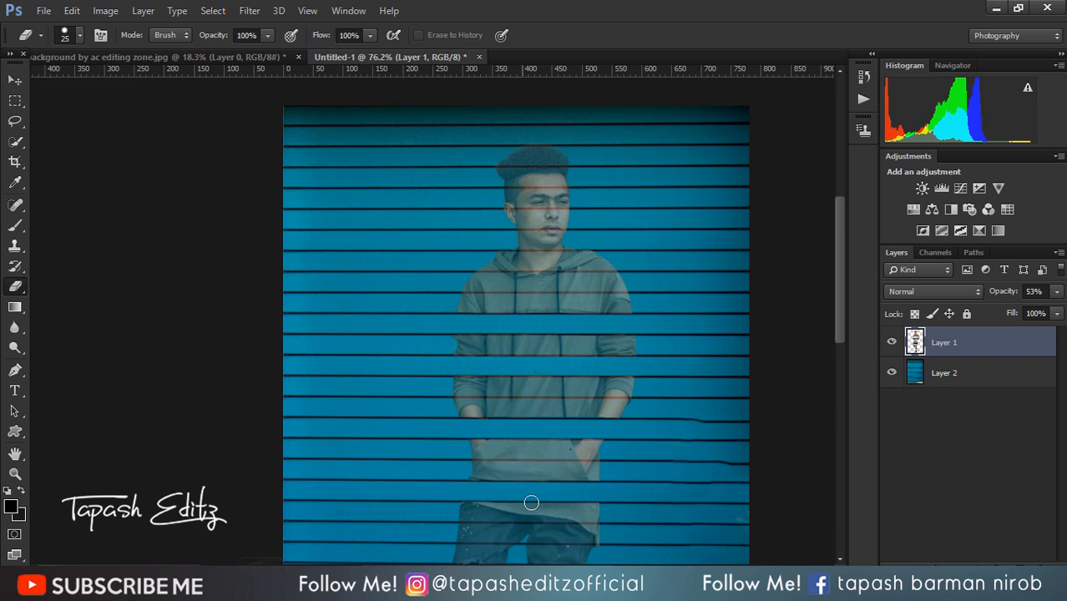
scroll(533, 430, "down", 3)
scroll(517, 414, "up", 1)
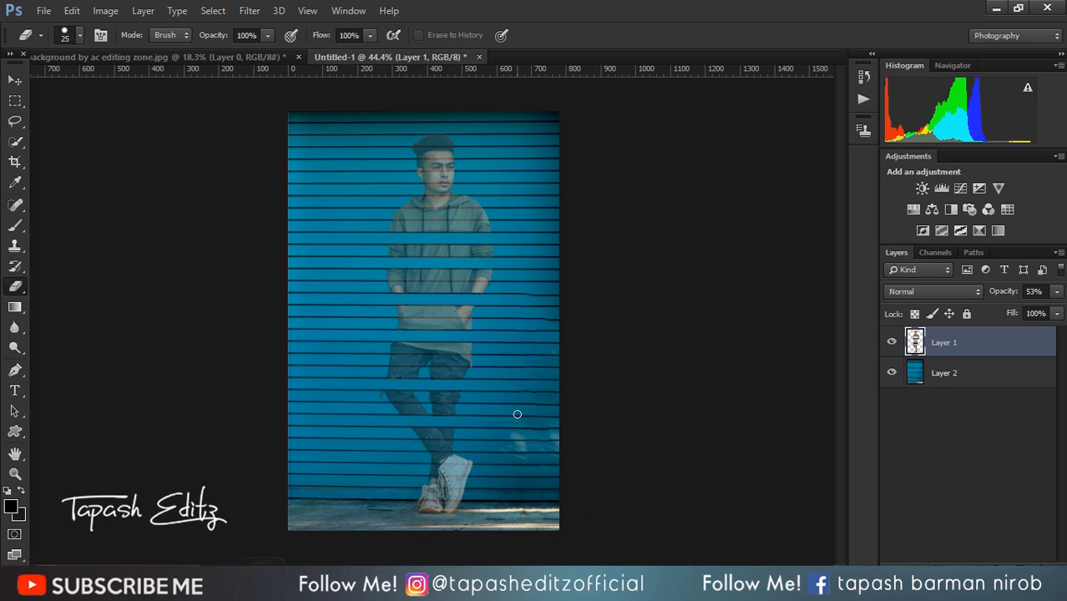
scroll(462, 399, "up", 6)
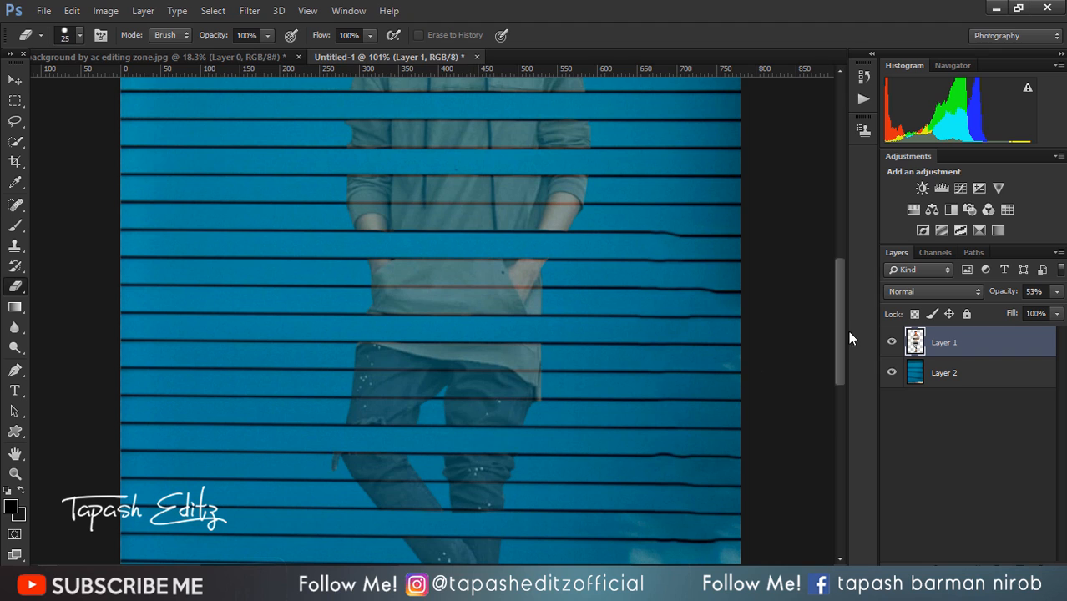
scroll(838, 352, "down", 3)
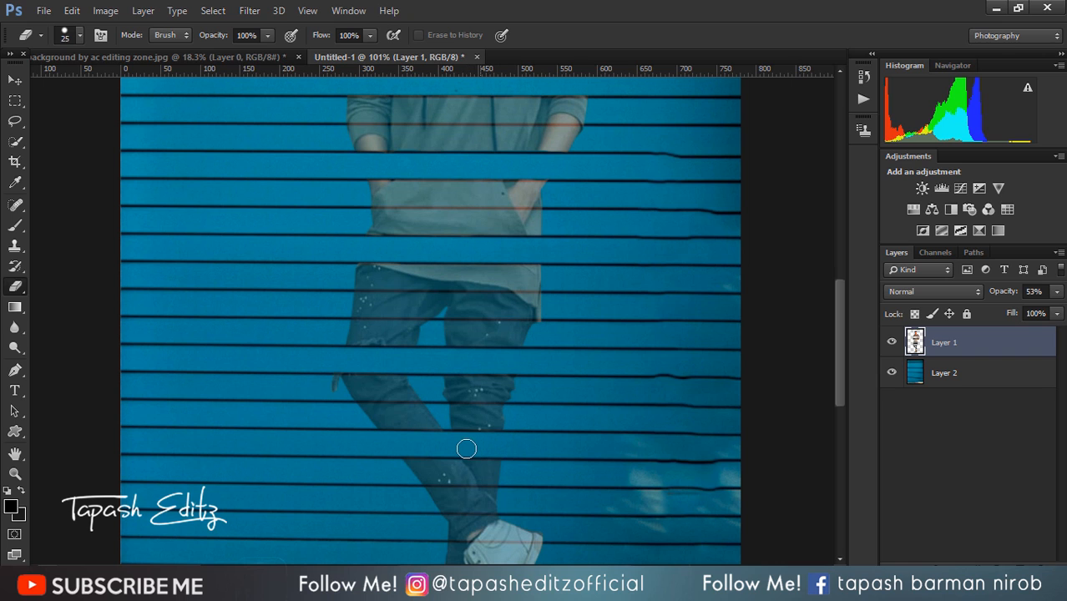
scroll(602, 388, "down", 1, "alt")
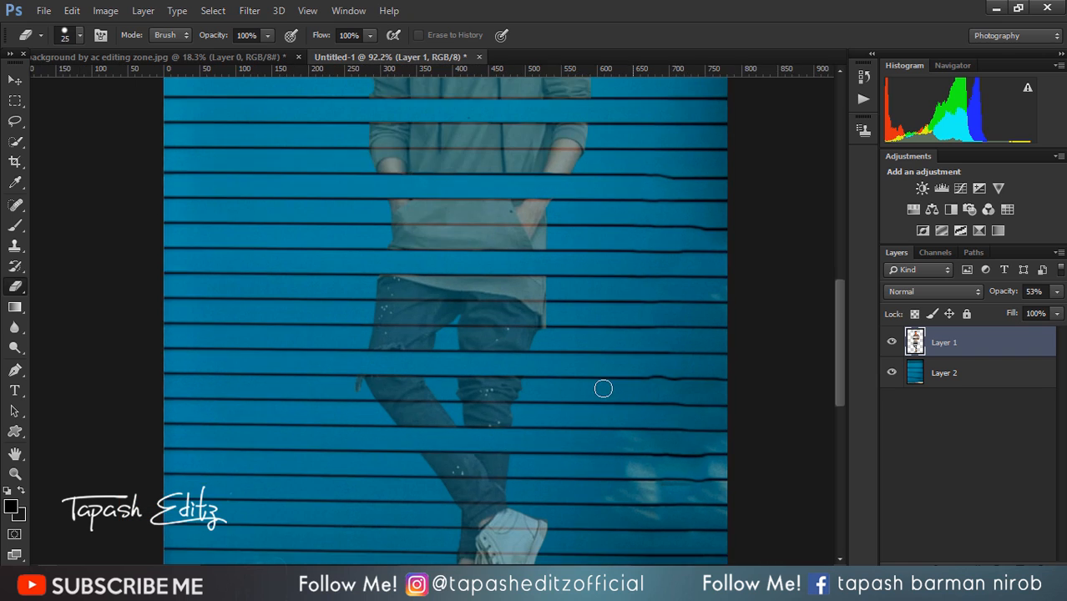
scroll(602, 388, "down", 7, "alt")
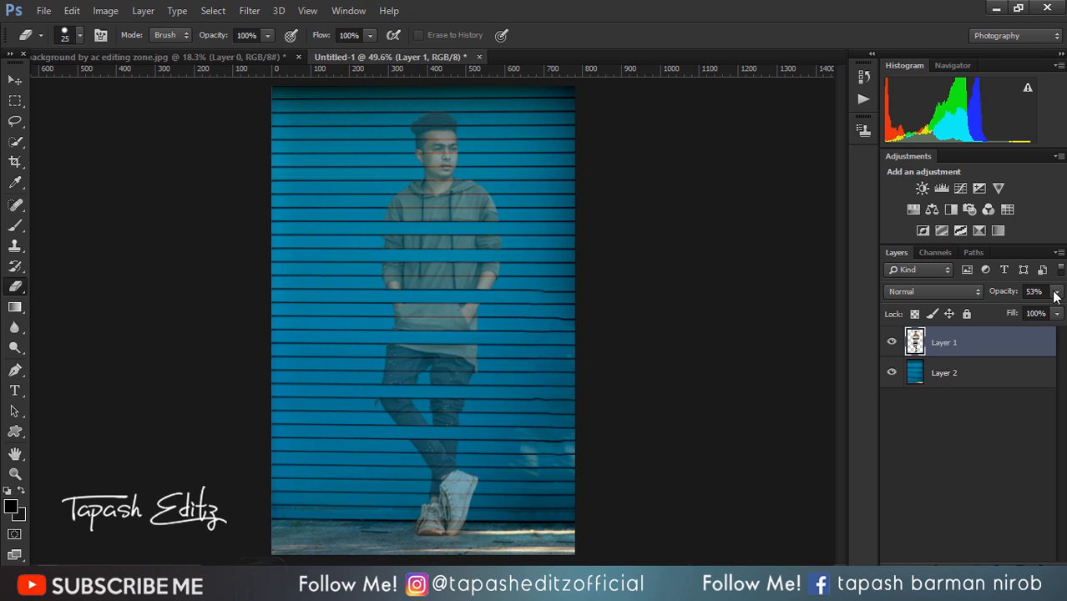
Step: Raise Layer 1's opacity to 78% and go over the second strip across the hoodie with the eraser
left_click(1055, 292)
left_click_drag(1025, 310, 1042, 314)
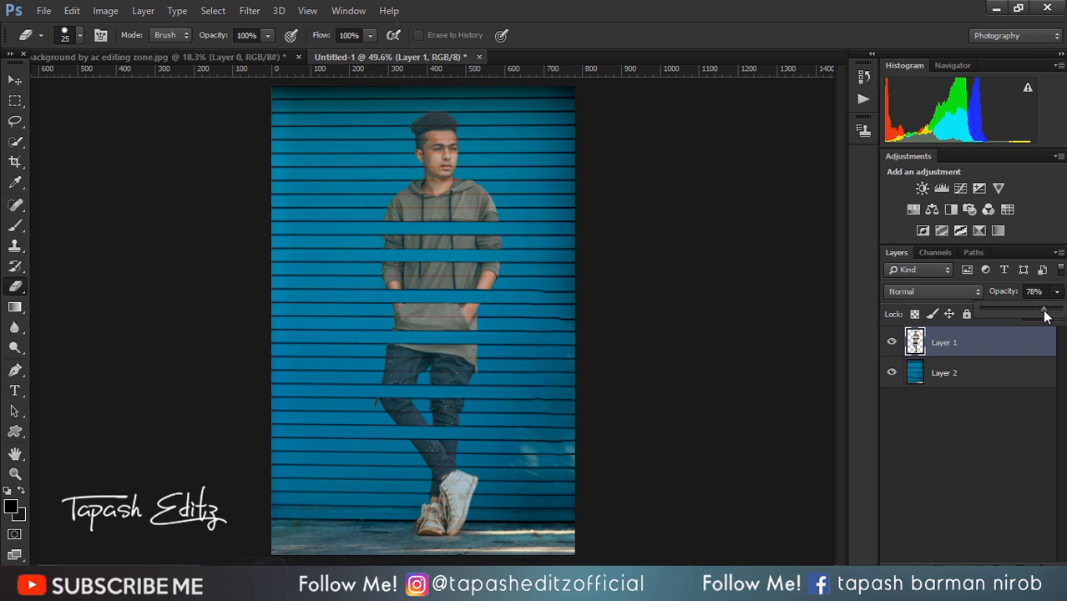
scroll(414, 240, "up", 6, "alt")
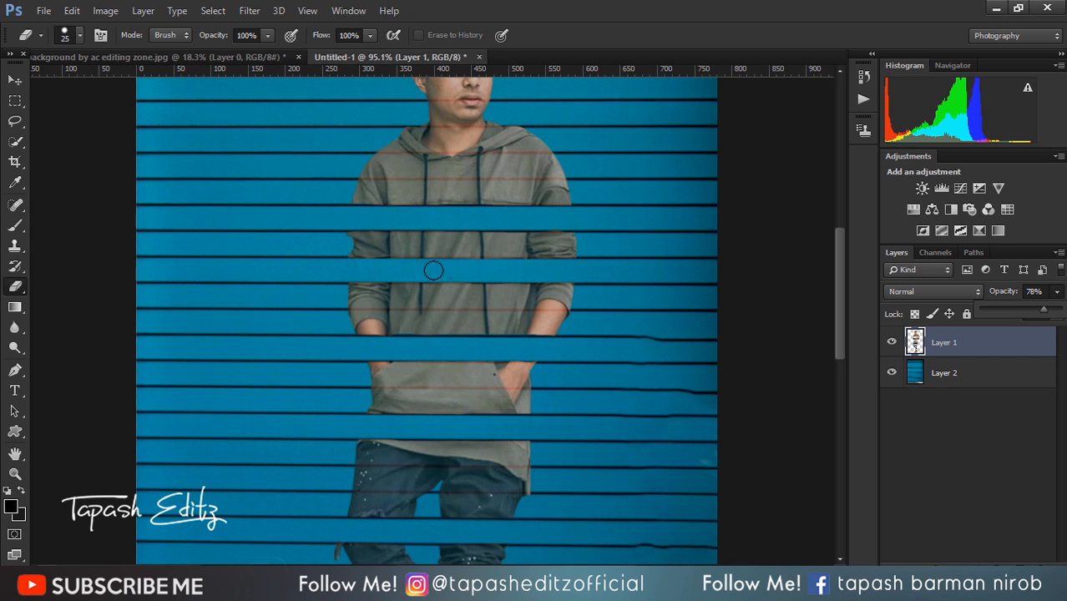
left_click(433, 269)
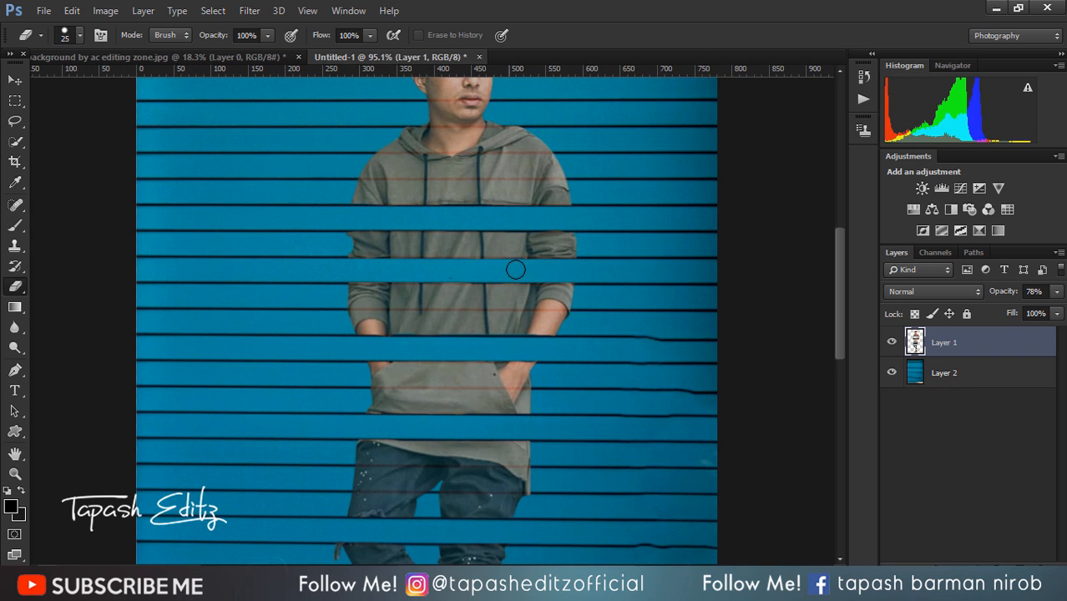
scroll(576, 282, "down", 5, "alt")
right_click(975, 349)
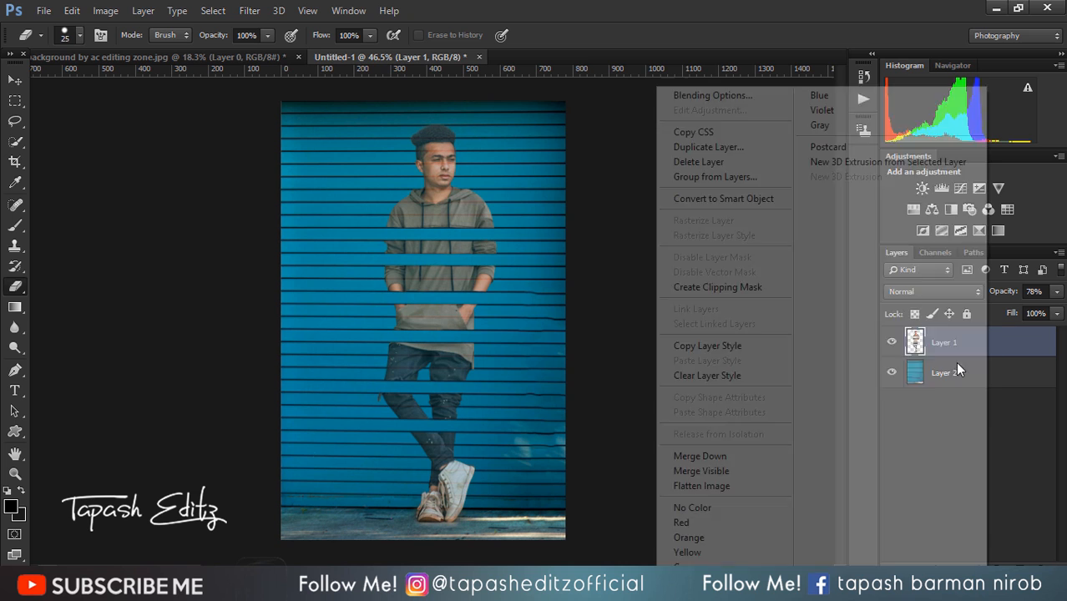
left_click(730, 457)
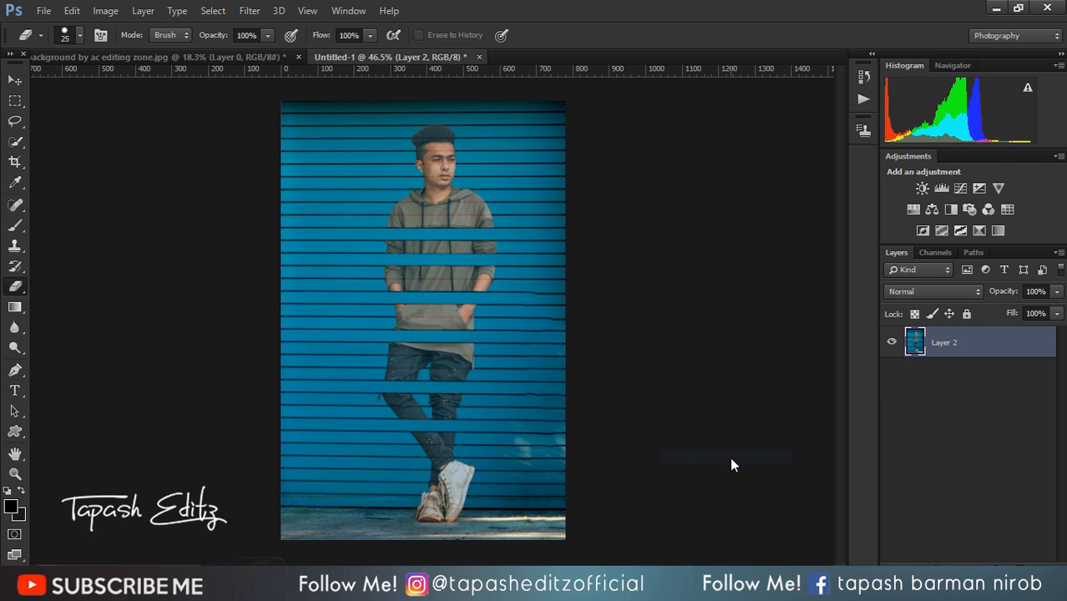
left_click(250, 10)
left_click(259, 101)
left_click(73, 10)
left_click(126, 39)
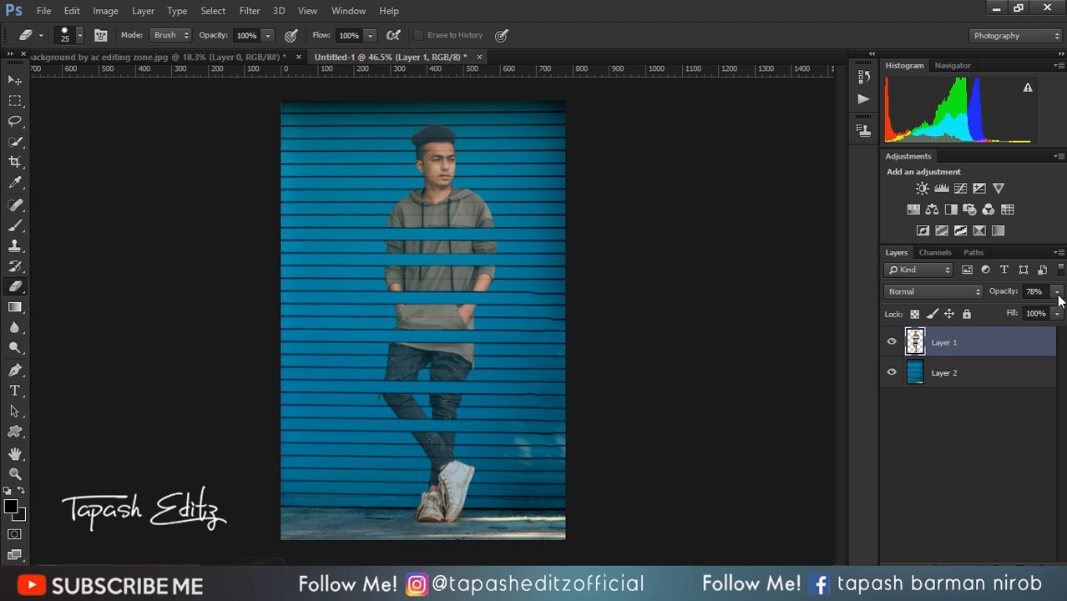
Step: Raise Layer 1's opacity to 99% and merge it down into Layer 2
left_click_drag(1056, 292, 1061, 312)
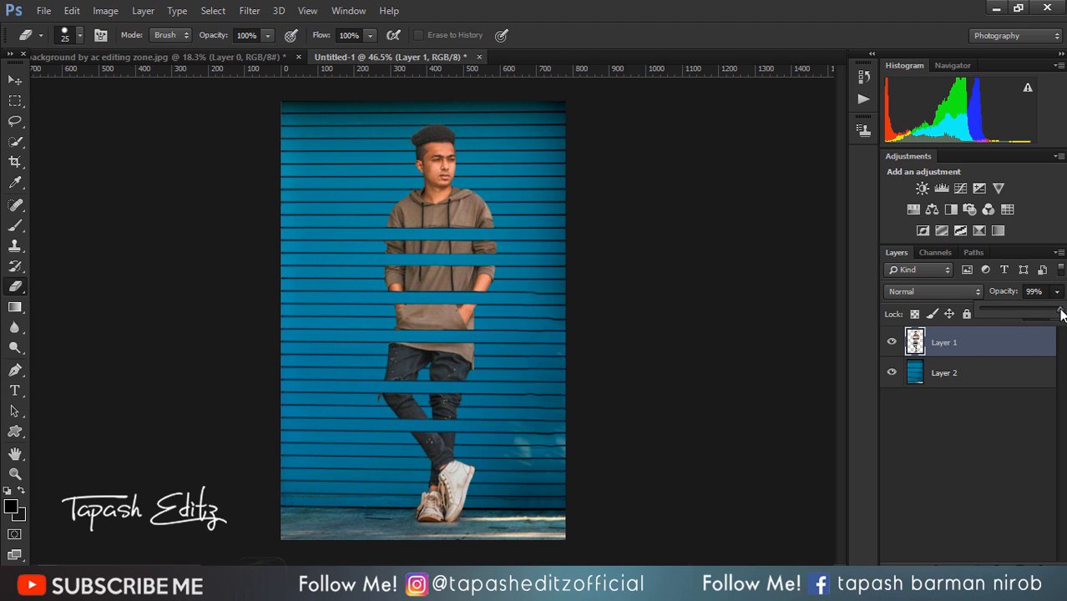
right_click(986, 334)
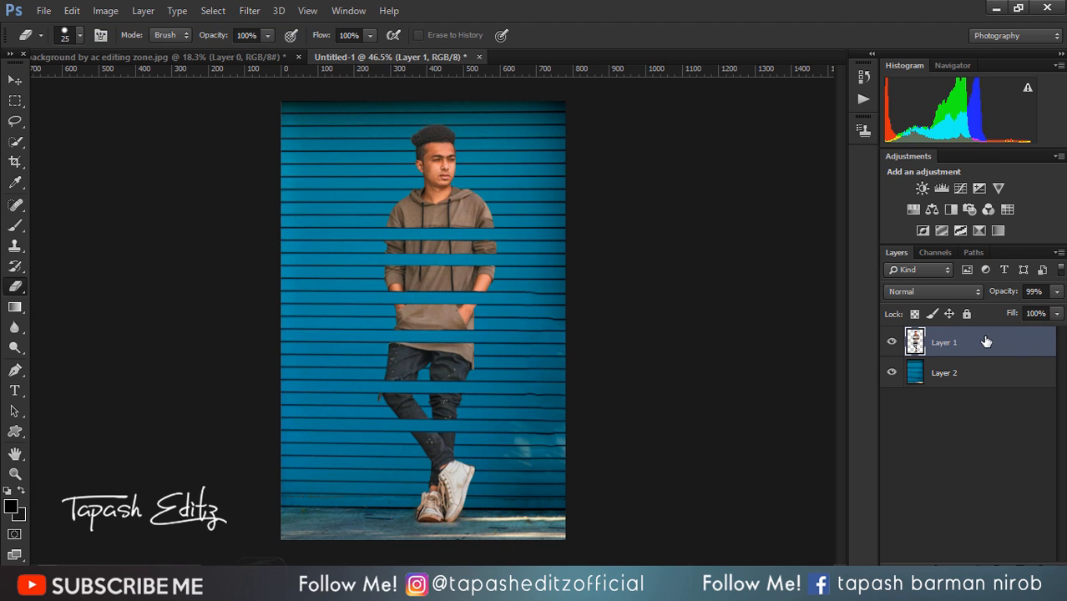
left_click(721, 455)
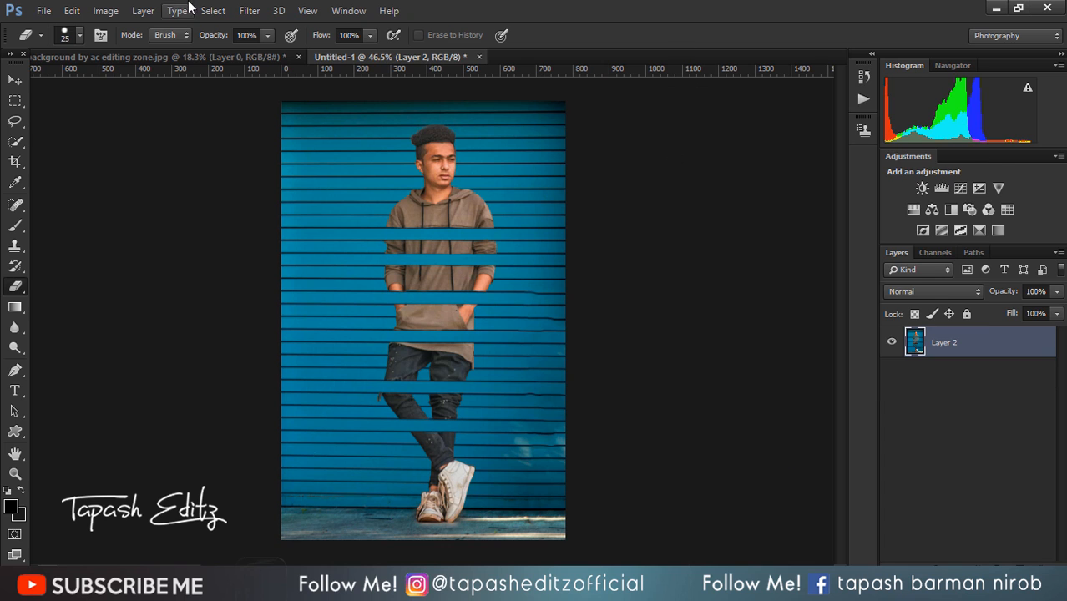
Step: Open the merged layer in the Camera Raw filter and set tint to -2, contrast to +3 and exposure to +0.15
left_click(249, 10)
left_click(252, 102)
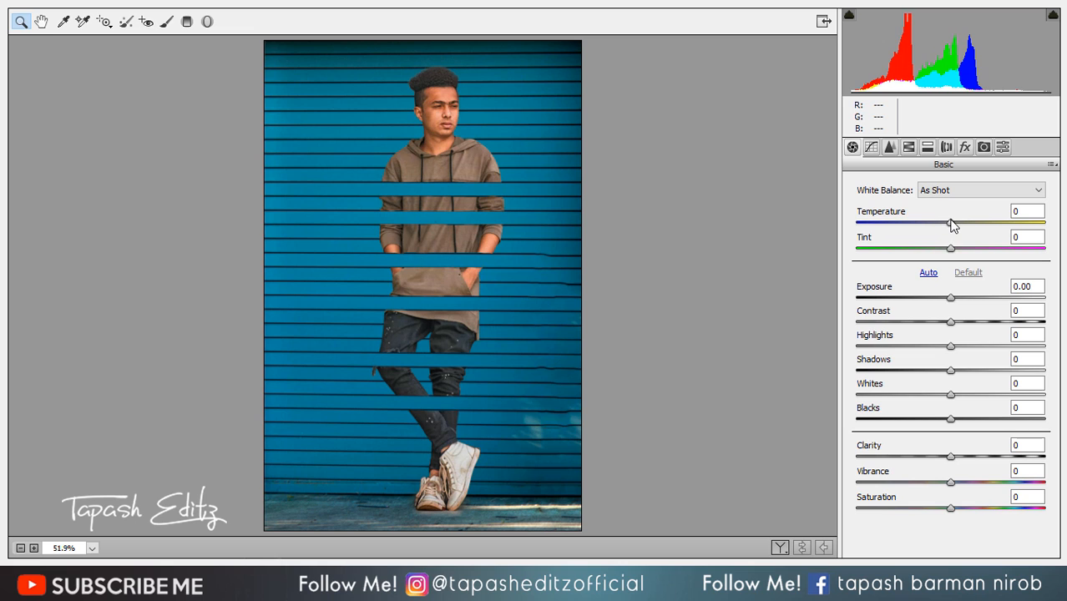
left_click_drag(952, 223, 952, 250)
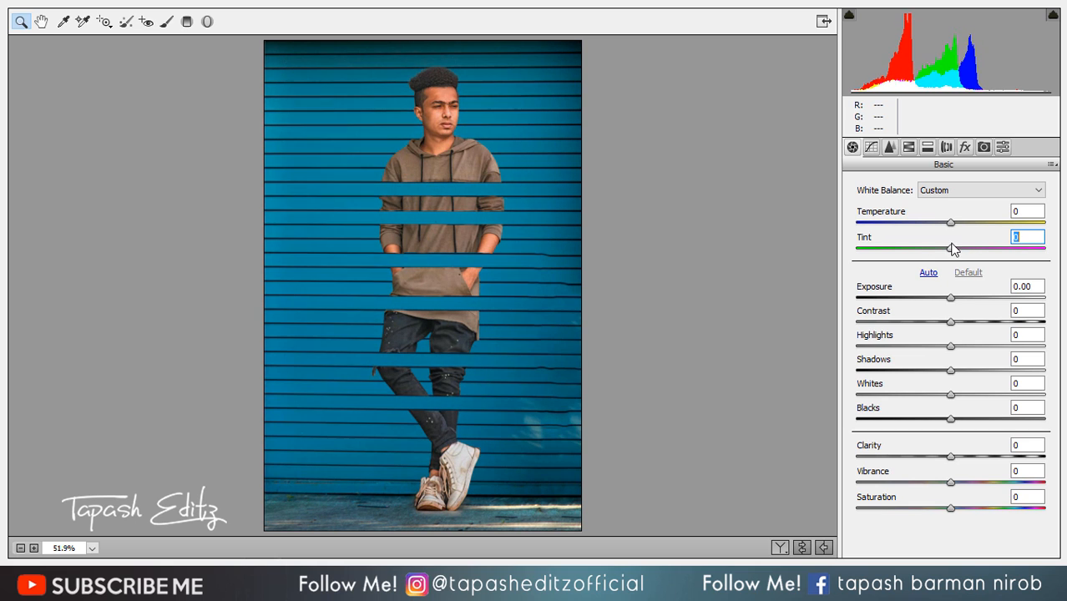
left_click_drag(954, 323, 954, 298)
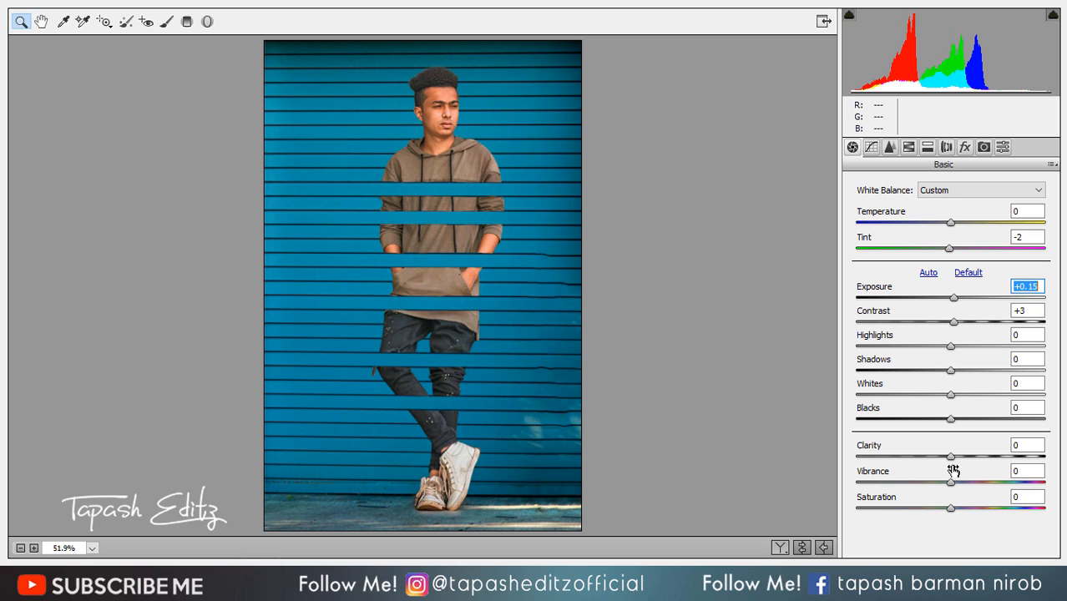
Step: Set contrast to -13, highlights to -49, shadows to +52, blacks to -23, clarity to +21, vibrance to +23 and saturation to -15
left_click_drag(951, 457, 977, 463)
left_click_drag(950, 418, 929, 417)
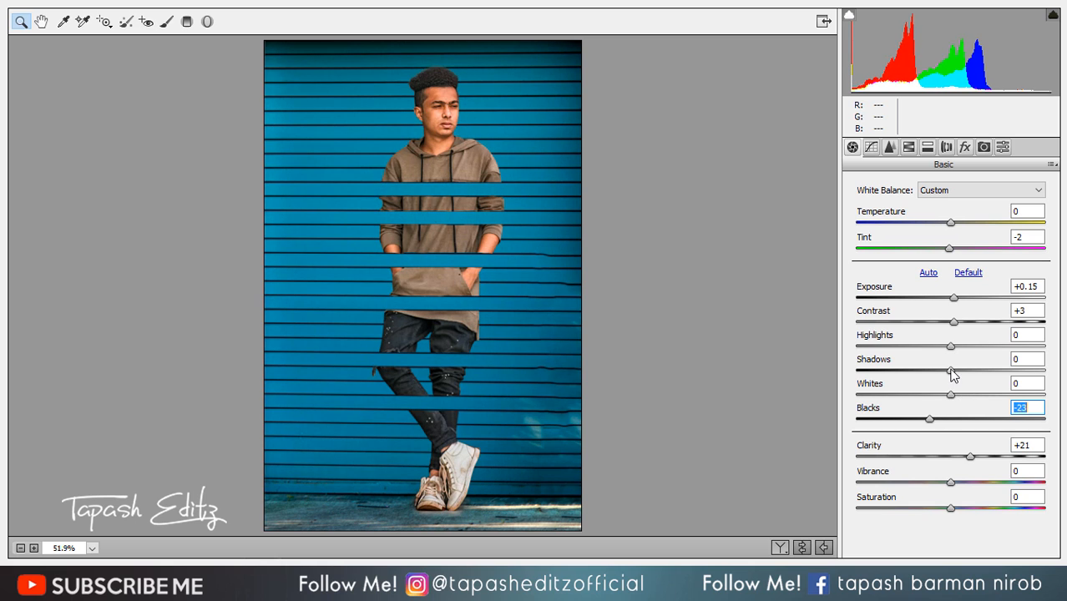
left_click_drag(950, 372, 904, 348)
left_click_drag(956, 325, 938, 323)
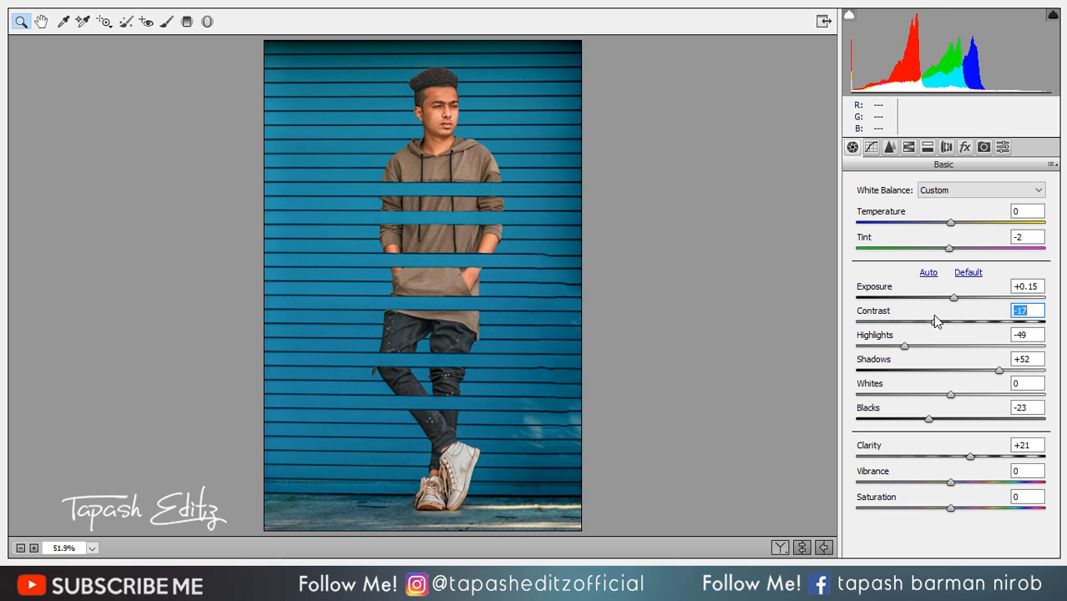
left_click_drag(968, 488, 938, 511)
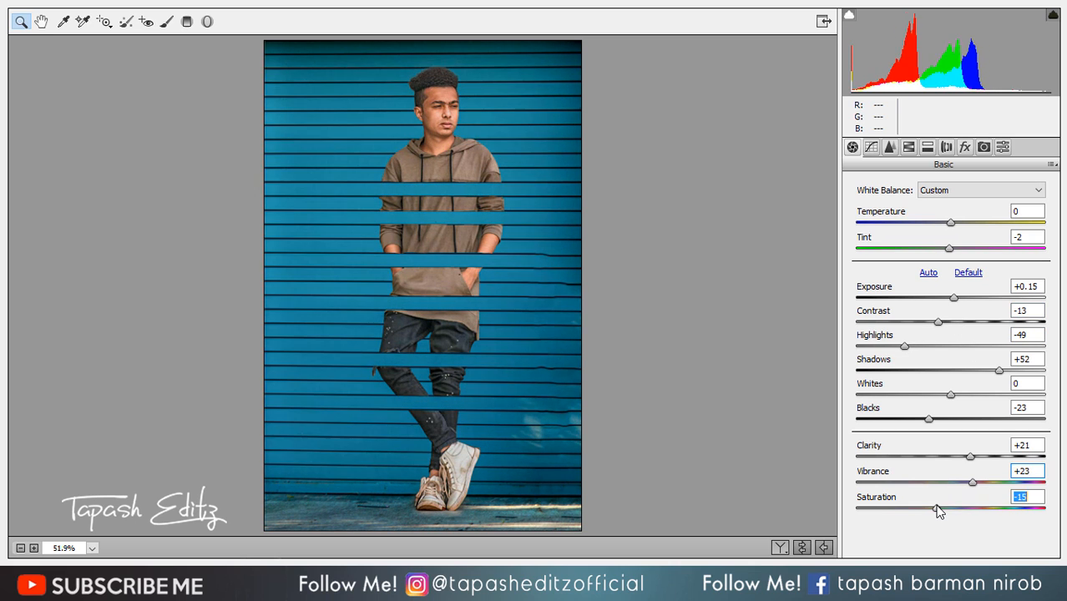
Step: Add some luminance noise reduction and raise the HSL luminance of the oranges and reds
left_click(890, 148)
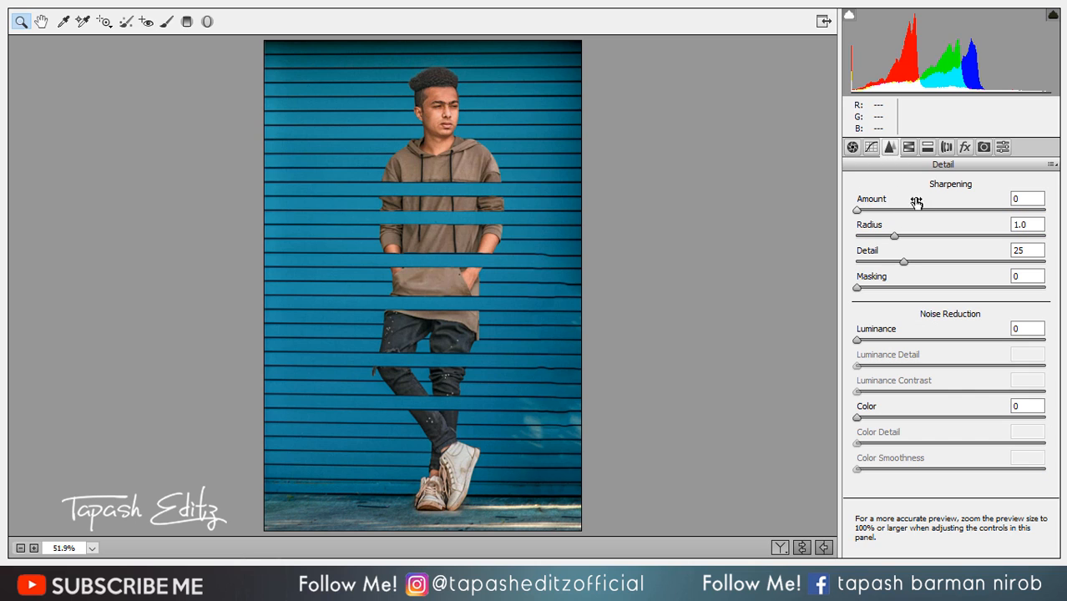
left_click(889, 341)
left_click(908, 148)
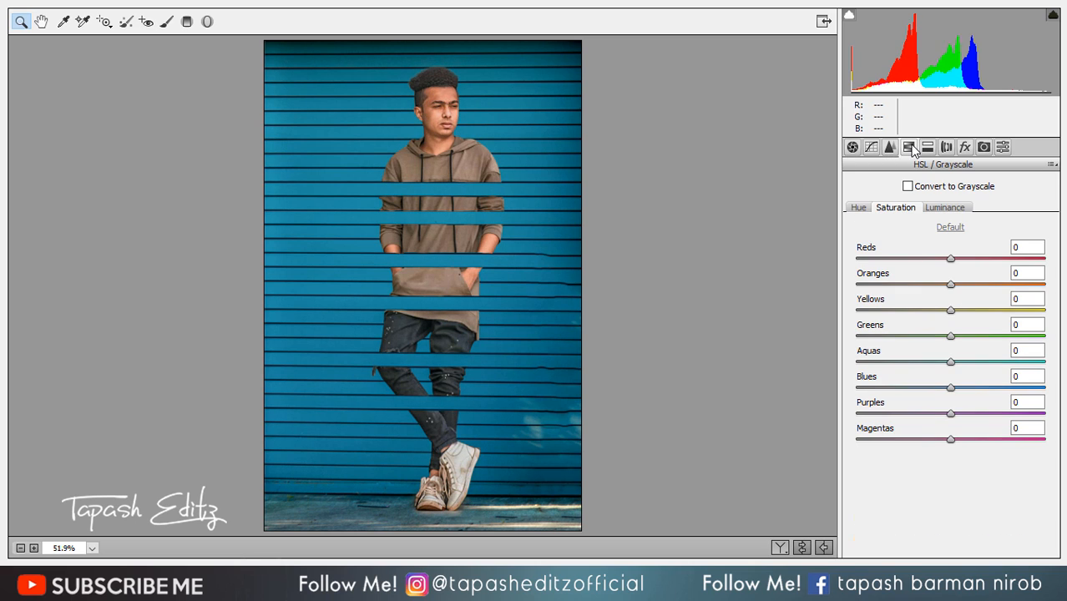
left_click(944, 207)
left_click_drag(959, 285, 988, 265)
left_click(969, 260)
Step: Set the HSL saturation of reds to +37, oranges to +34 and yellows to -72
left_click(907, 209)
left_click(924, 309)
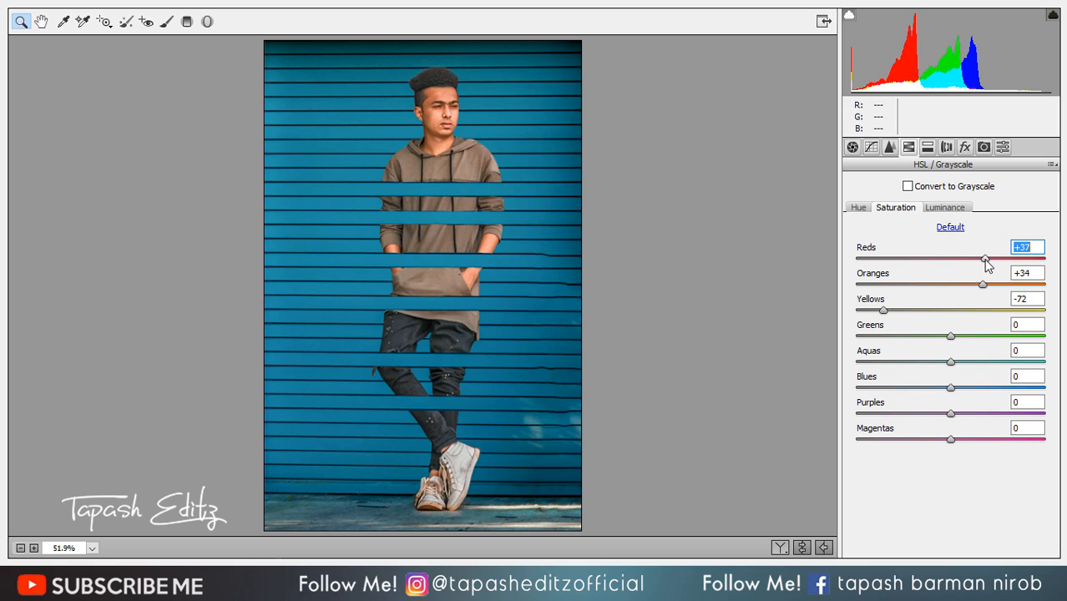
mouse_move(952, 439)
left_mouse_down()
mouse_move(1019, 440)
mouse_move(953, 440)
left_mouse_up()
Step: Set the HSL hue of greens to +77, aquas to +39 and blues to -9
left_click(858, 208)
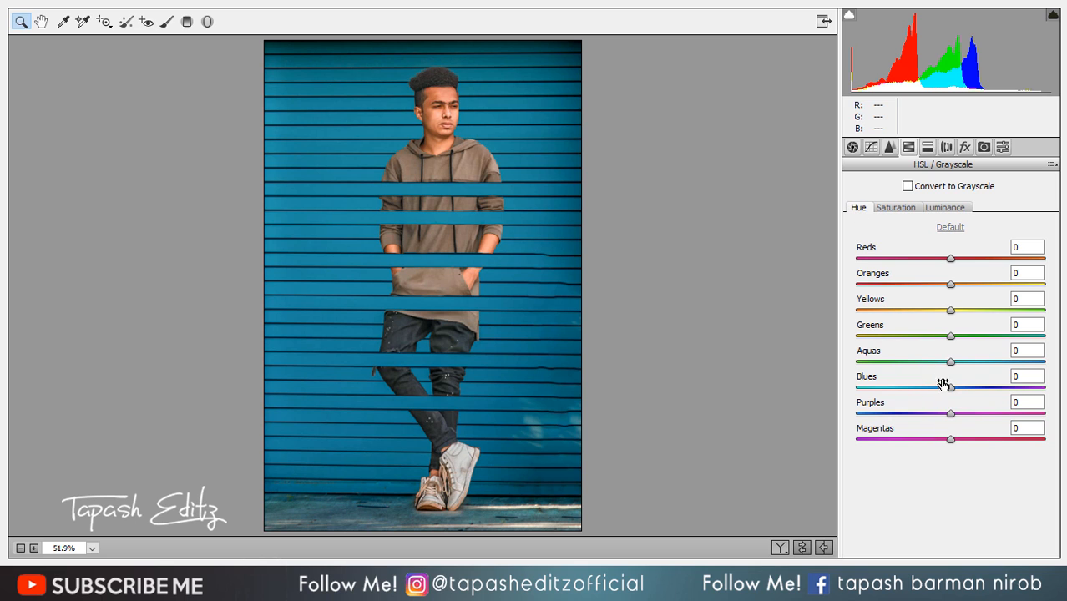
left_click_drag(950, 392, 987, 388)
left_click_drag(967, 378, 941, 380)
left_click_drag(951, 335, 1023, 335)
left_click_drag(951, 363, 992, 332)
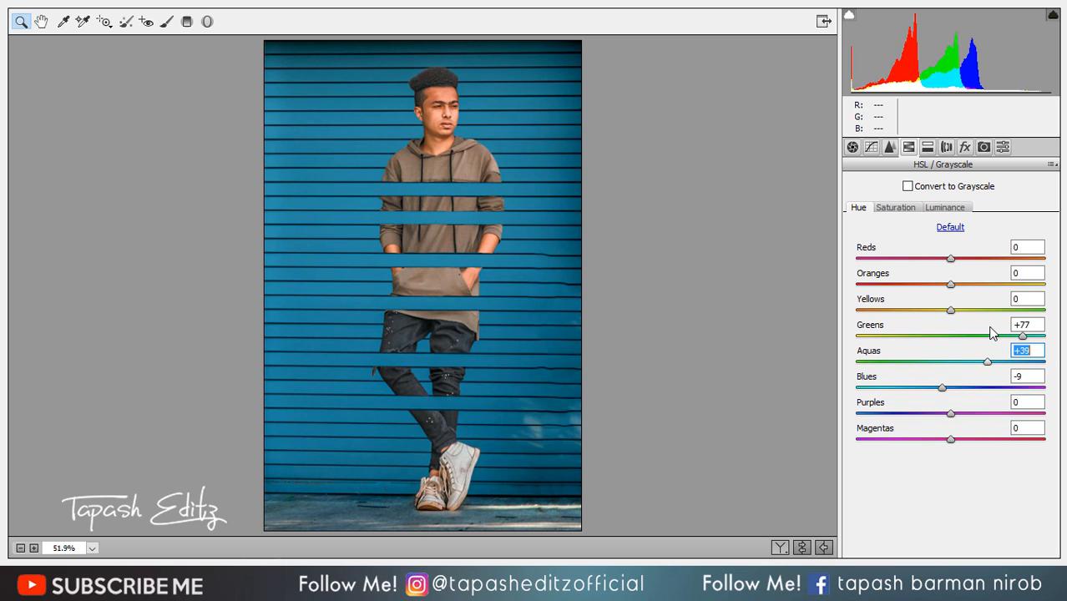
Step: Add a post-crop vignette with amount -27, roundness +15 and feather 77
left_click(966, 149)
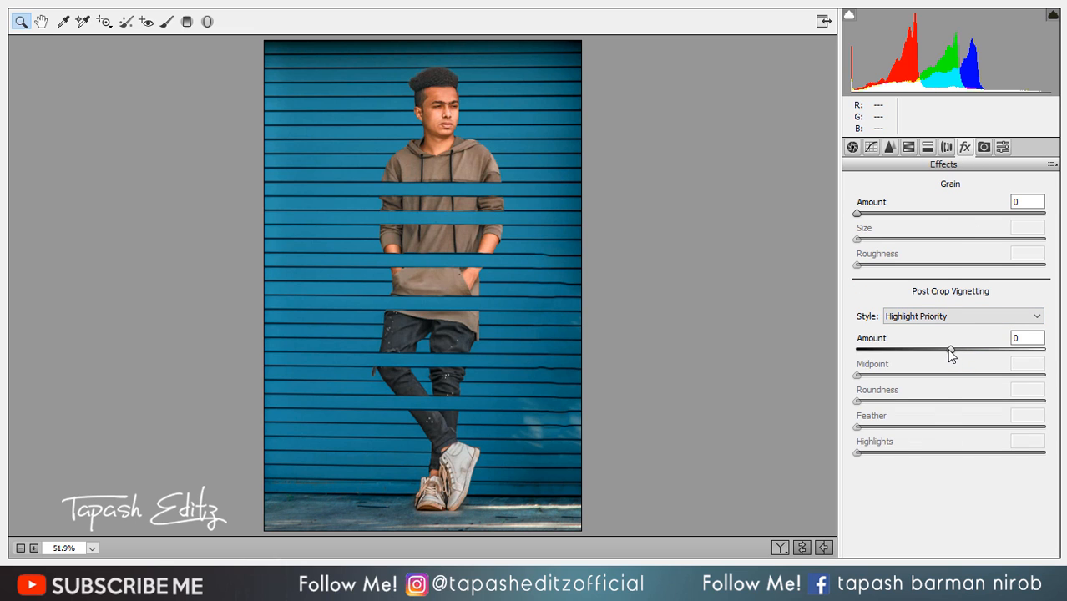
left_click_drag(951, 351, 907, 351)
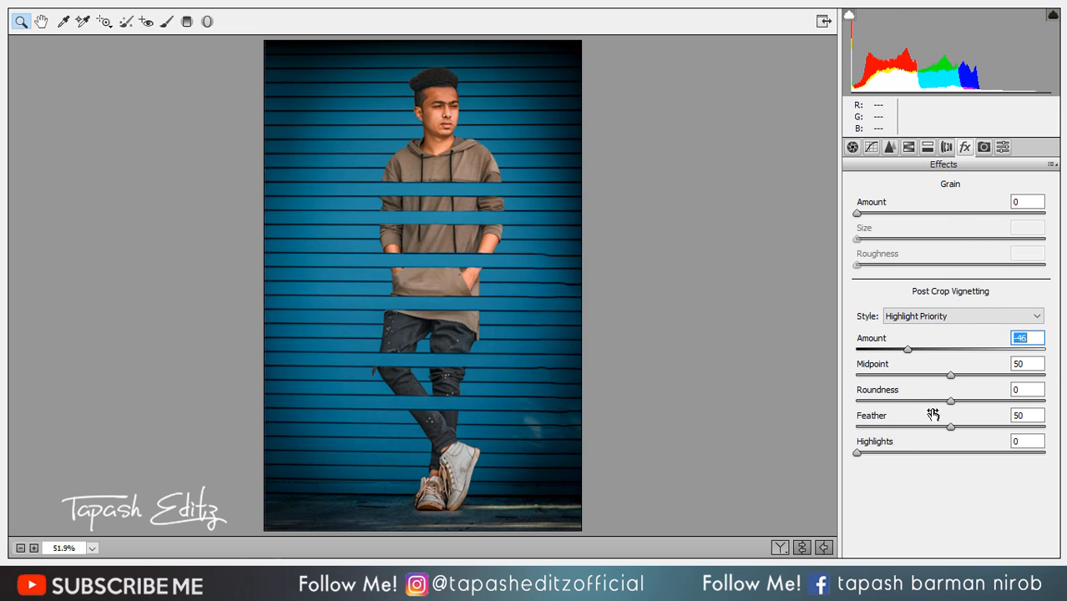
left_click_drag(905, 400, 1002, 427)
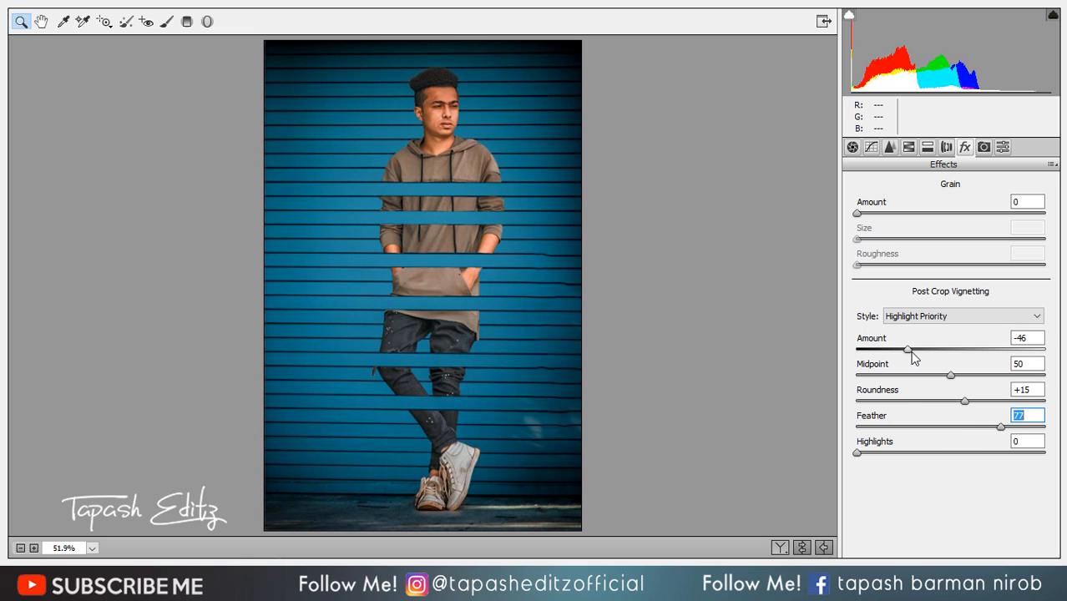
left_click_drag(913, 357, 928, 357)
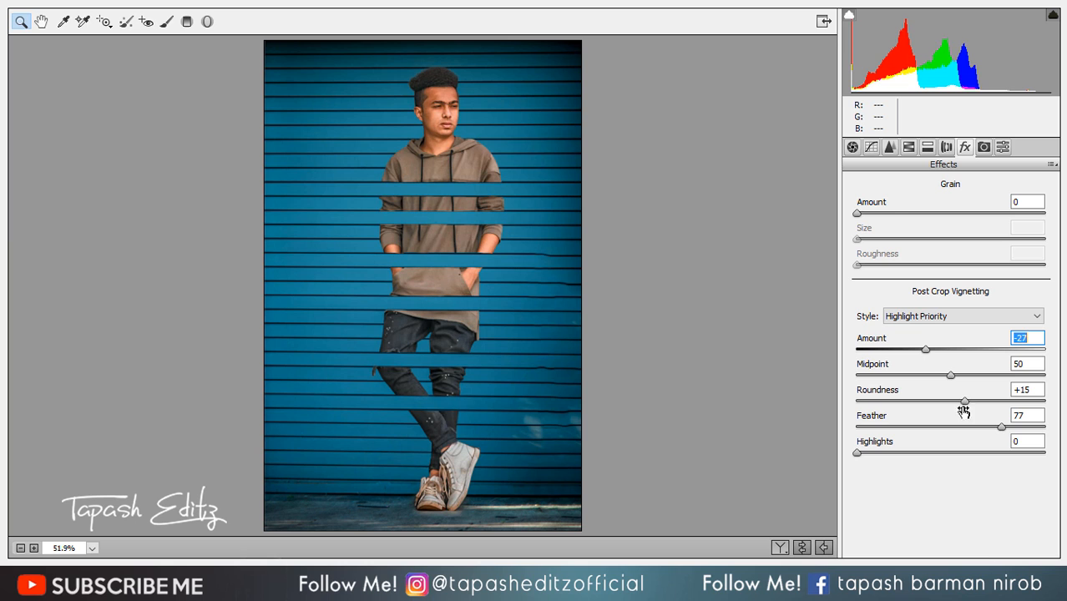
Step: Lift the shadow end of the RGB point tone curve and apply the Camera Raw adjustments to the layer
left_click(871, 146)
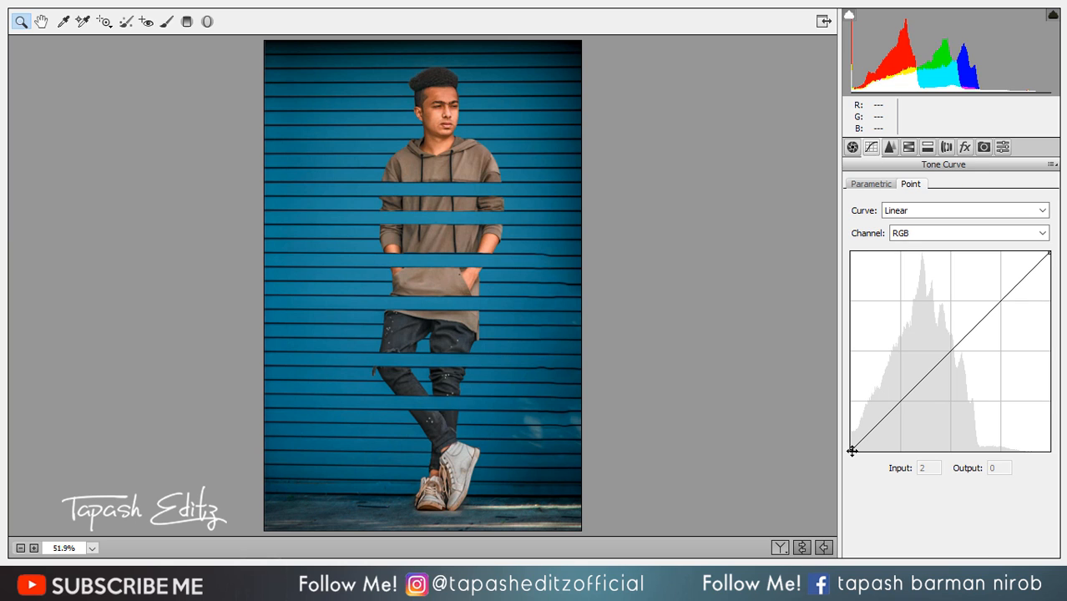
left_click_drag(852, 451, 877, 418)
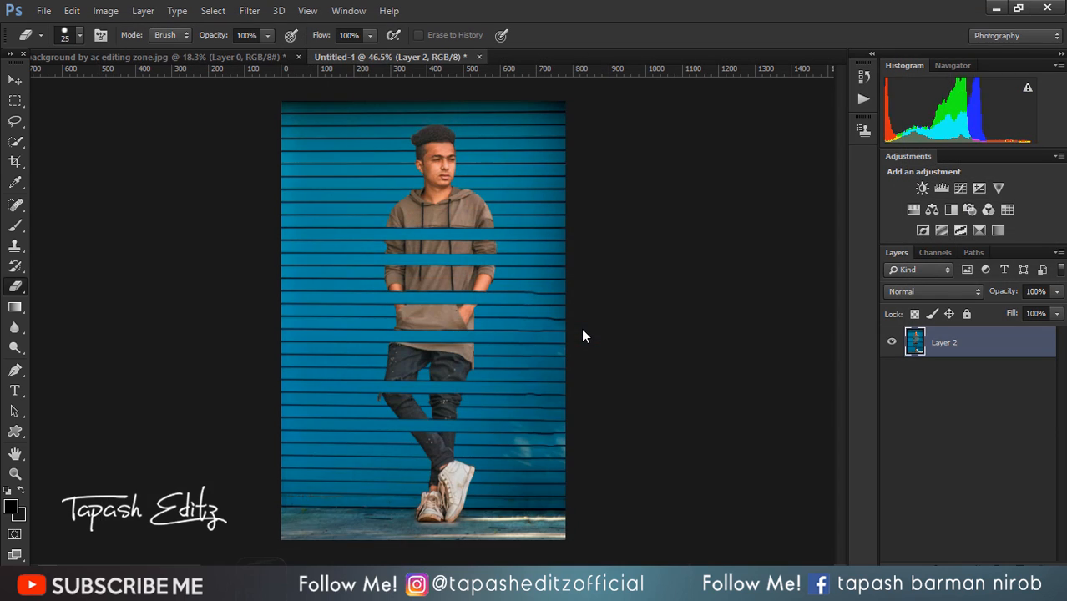
scroll(573, 322, "down", 4)
scroll(574, 323, "up", 3)
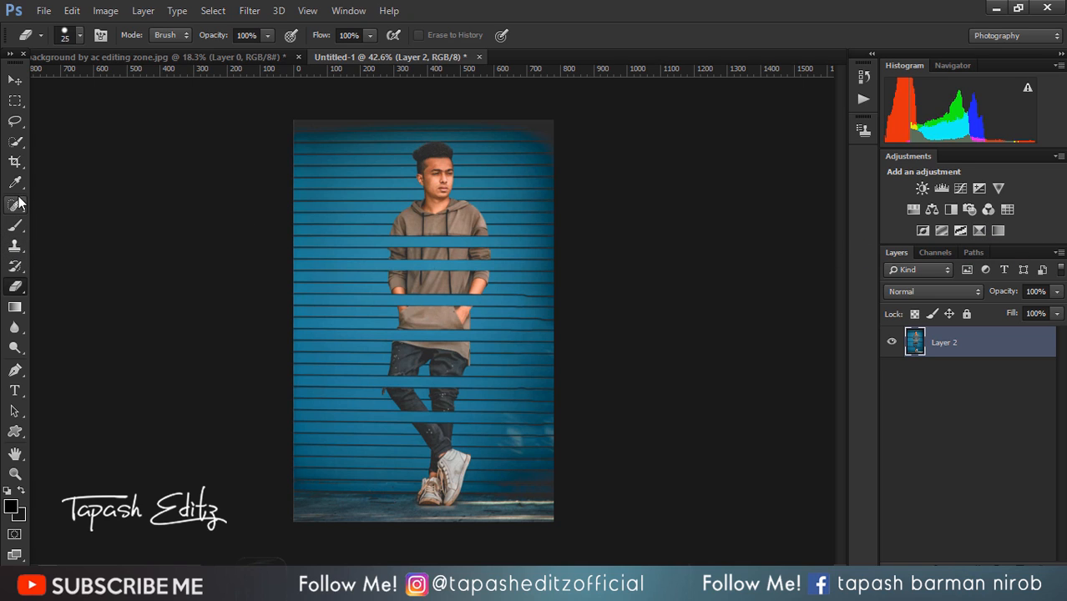
left_click(15, 162)
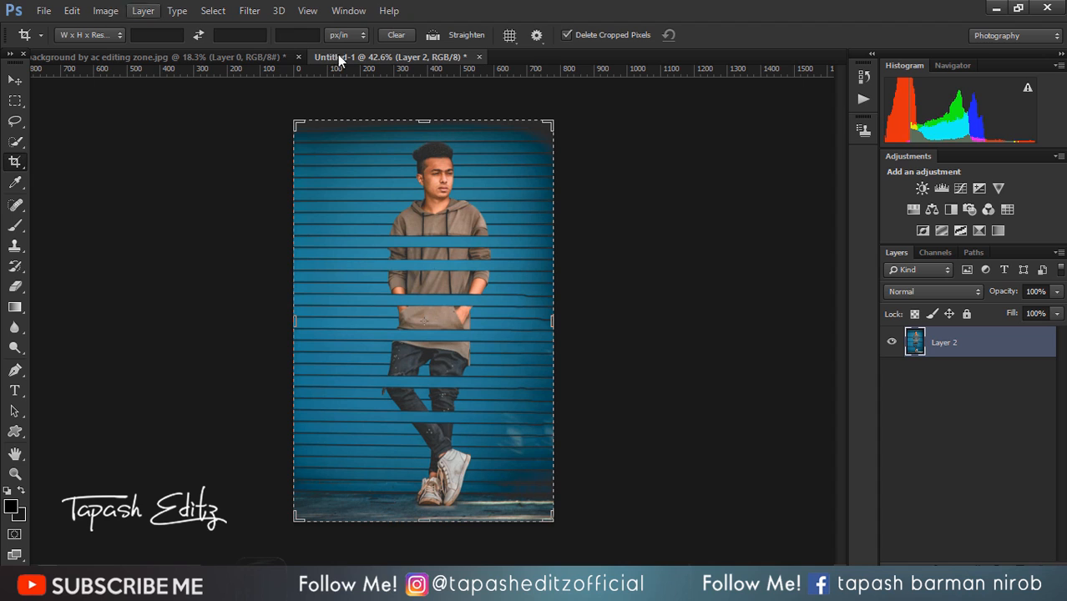
left_click(572, 100)
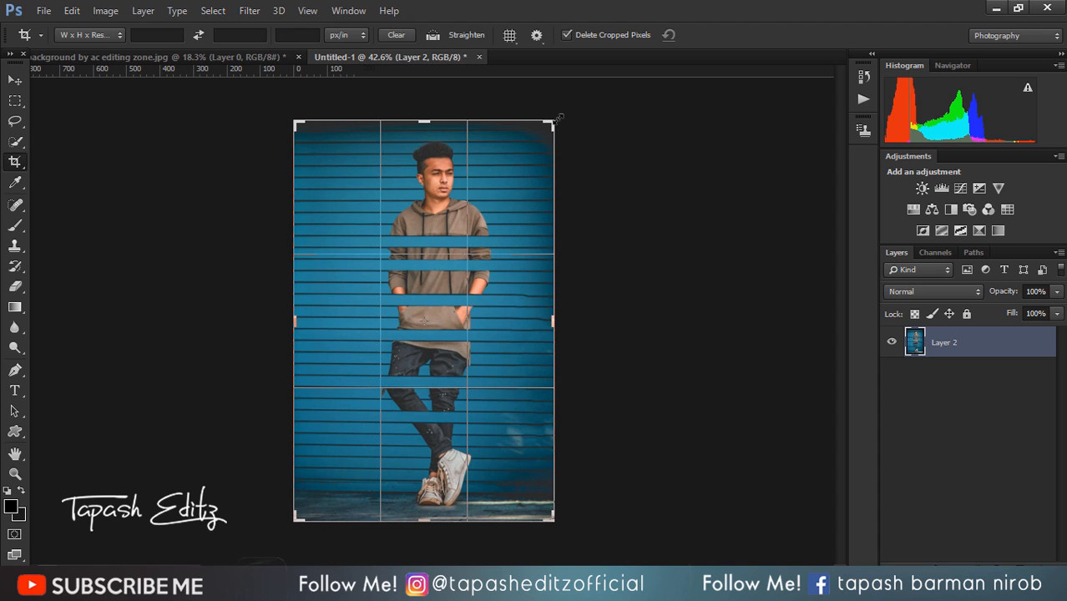
left_click(722, 36)
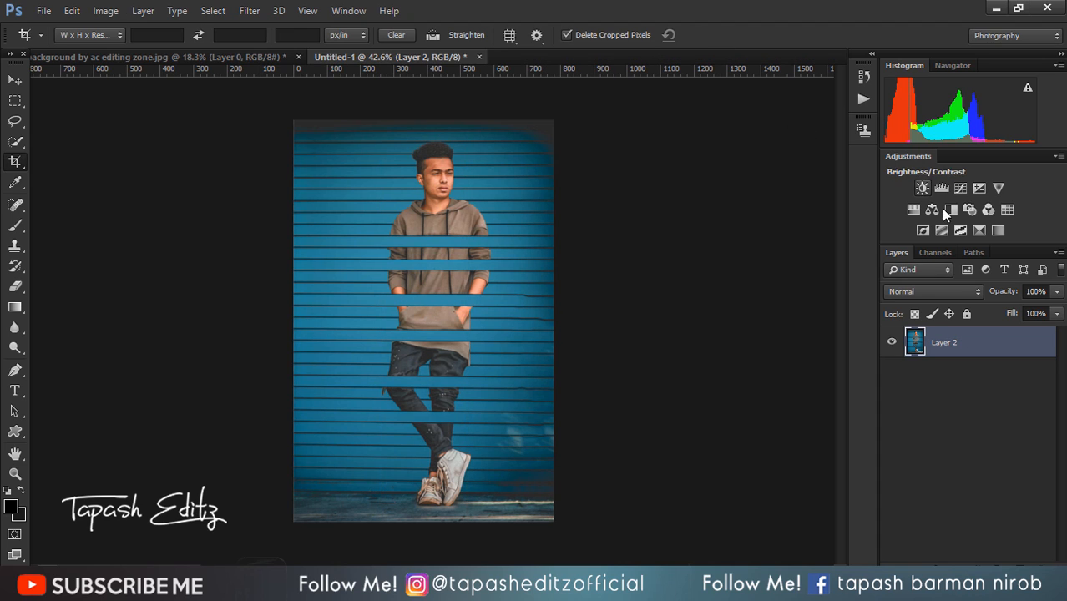
Step: Add a Selective Color adjustment with reds at cyan -32% and black -25%, and blacks at black +2%
left_click(979, 231)
left_click_drag(615, 120, 736, 116)
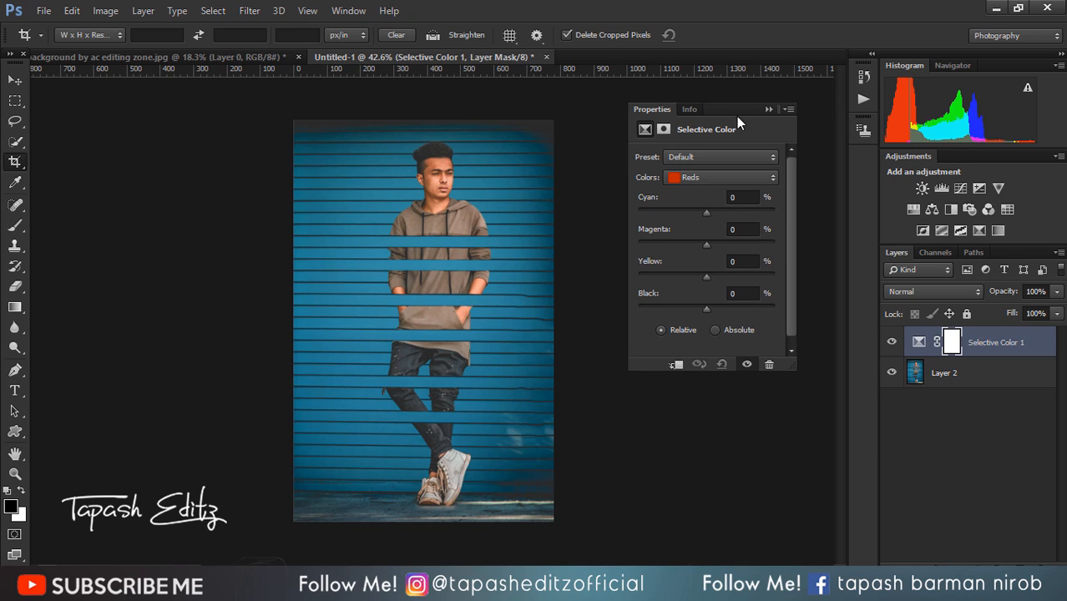
left_click_drag(704, 211, 684, 210)
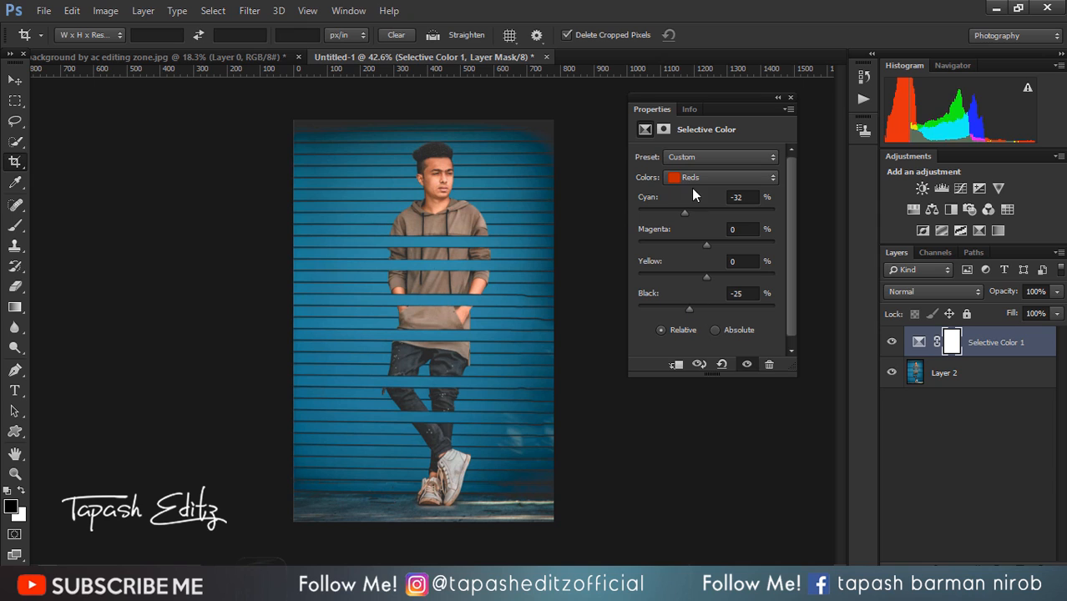
left_click(697, 177)
left_click(695, 293)
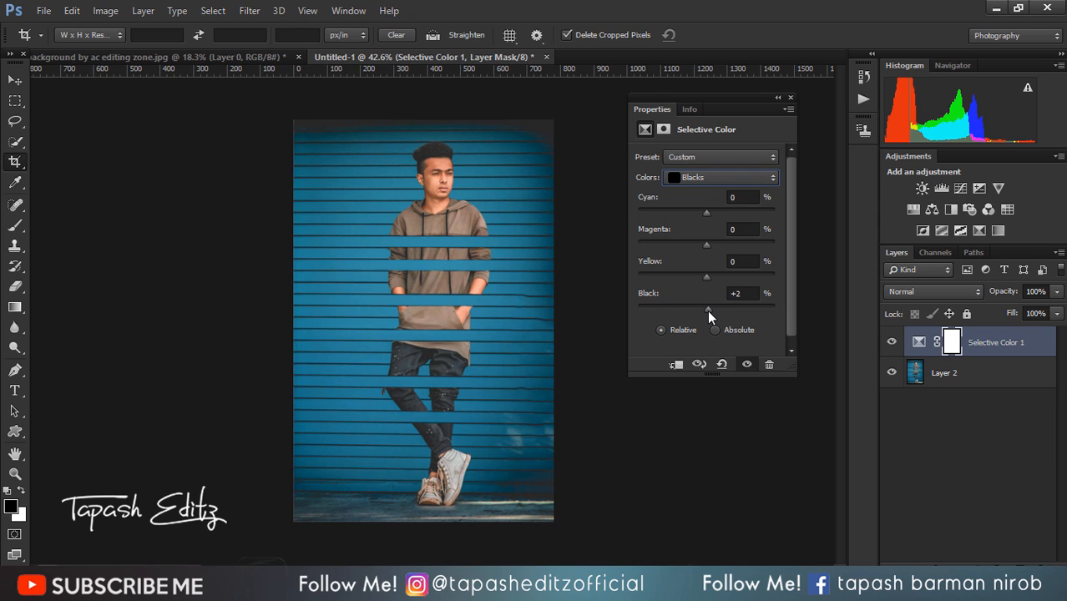
Step: Collapse the adjustment properties and merge the Selective Color layer into the image layer
left_click(776, 97)
right_click(999, 338)
left_click(774, 461)
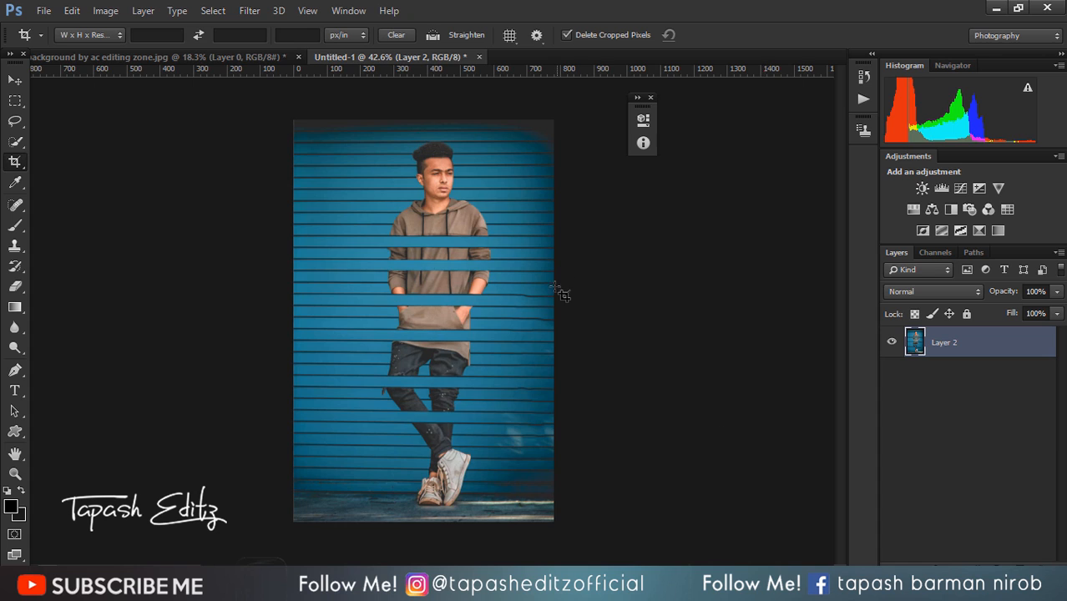
scroll(555, 299, "down", 2)
scroll(547, 313, "up", 1)
scroll(547, 313, "up", 1)
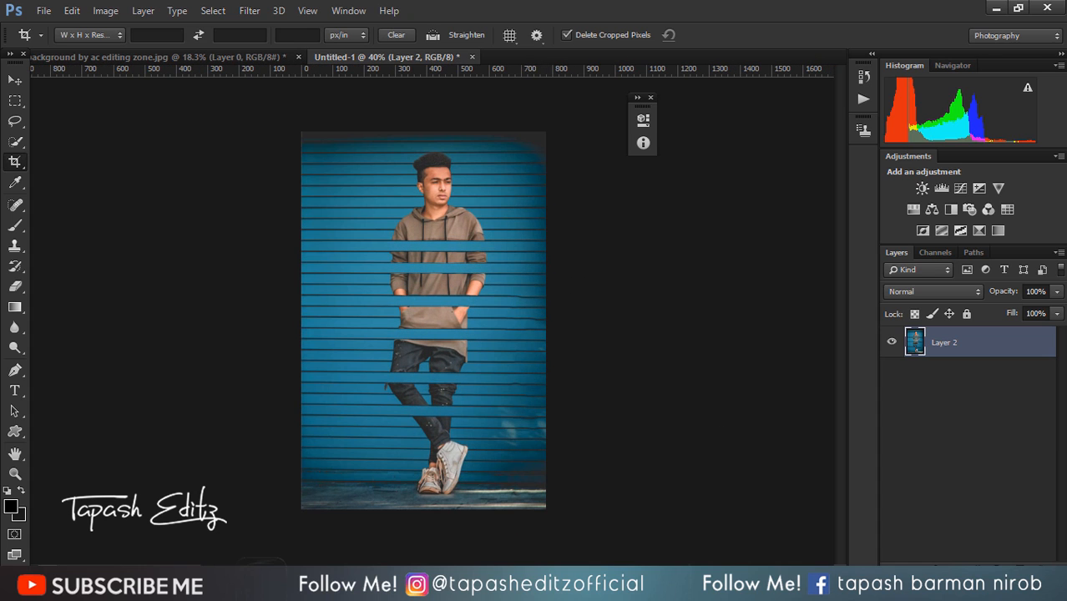